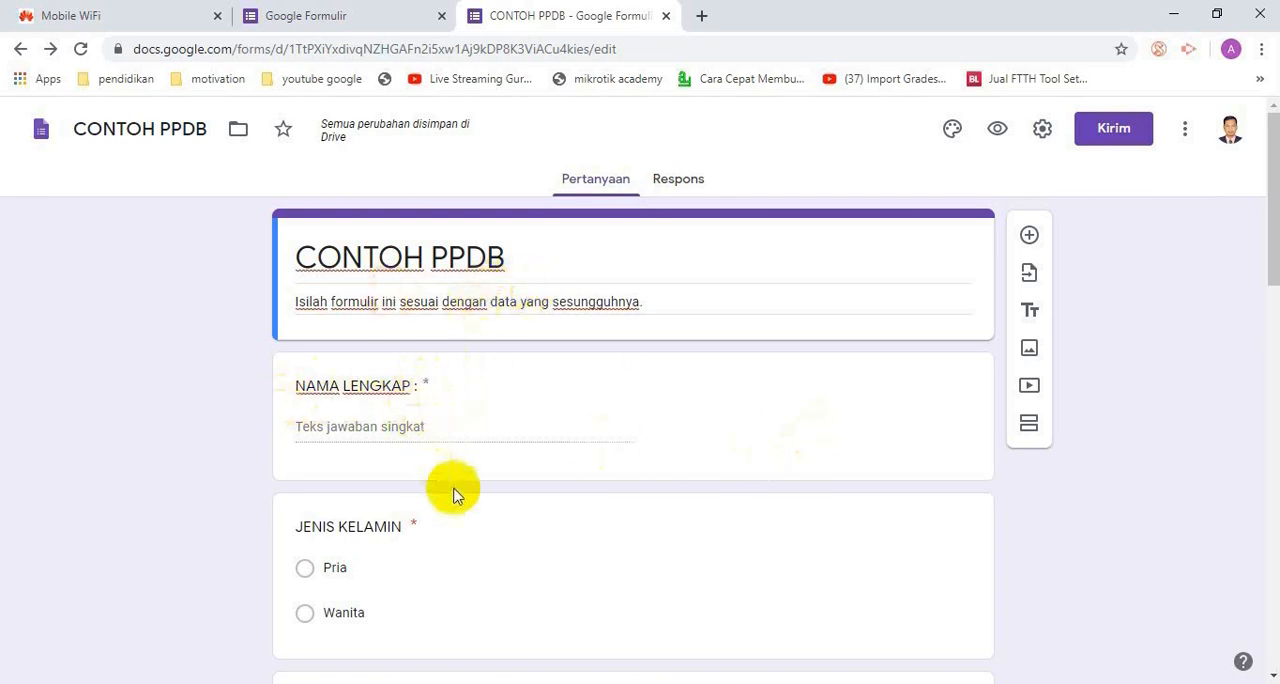
Review the existing questions of the CONTOH PPDB form, from NAMA LENGKAP down to Pekerjaan Ibu
scroll(479, 445, "down", 2)
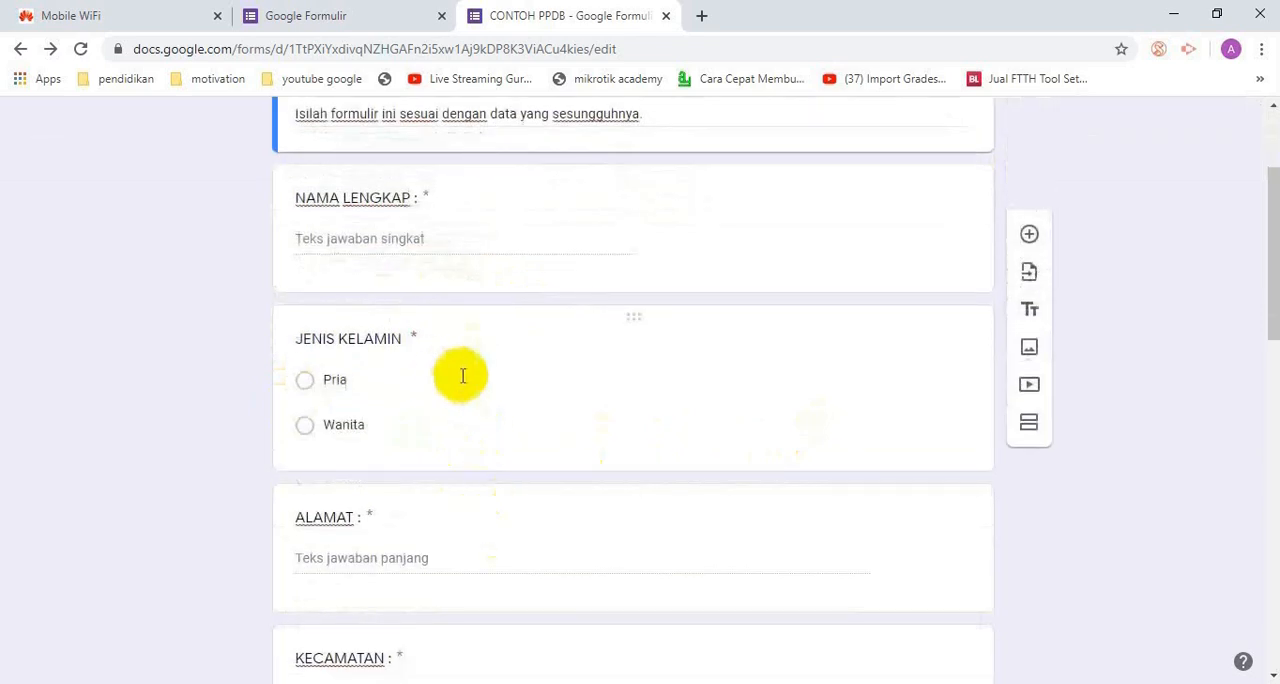
scroll(479, 520, "down", 1)
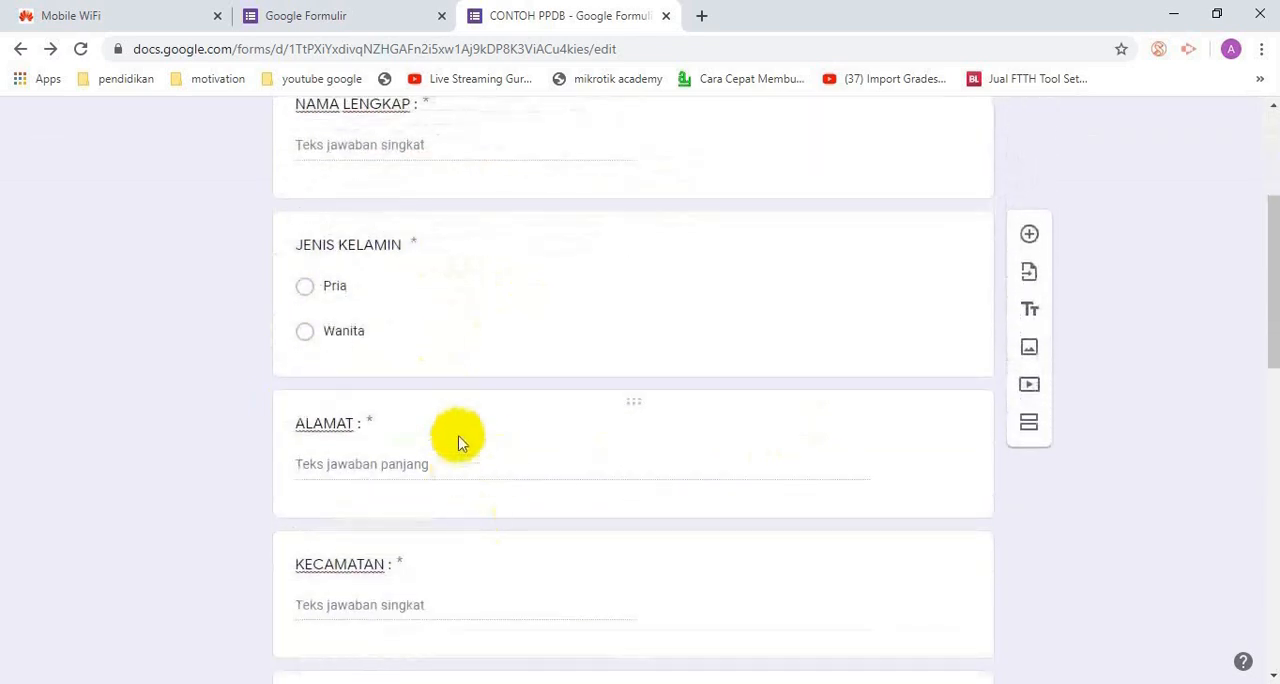
scroll(549, 495, "down", 2)
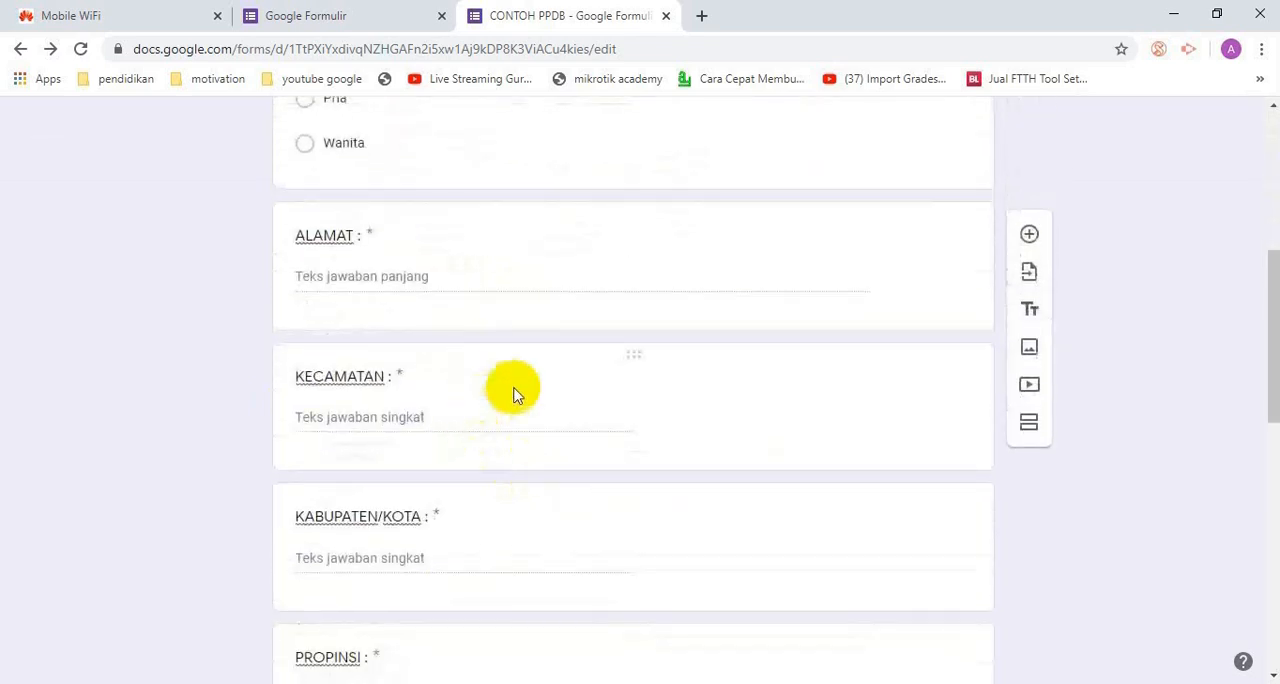
scroll(550, 500, "down", 2)
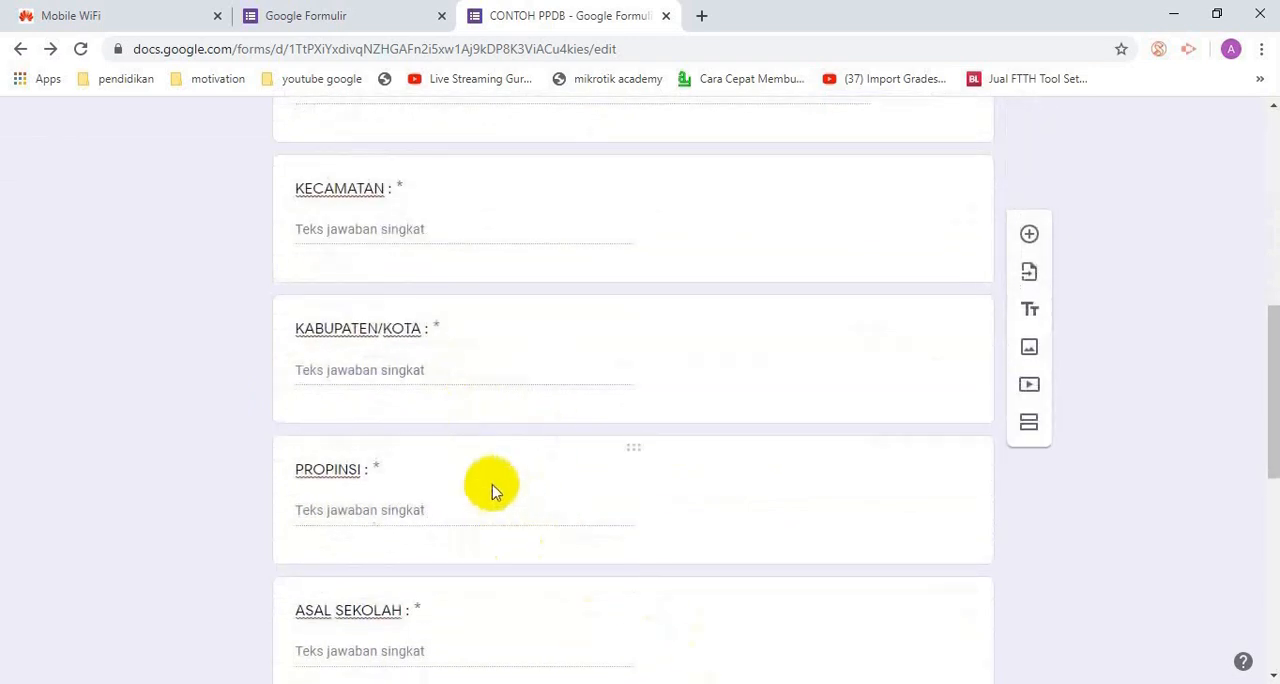
scroll(491, 486, "down", 2)
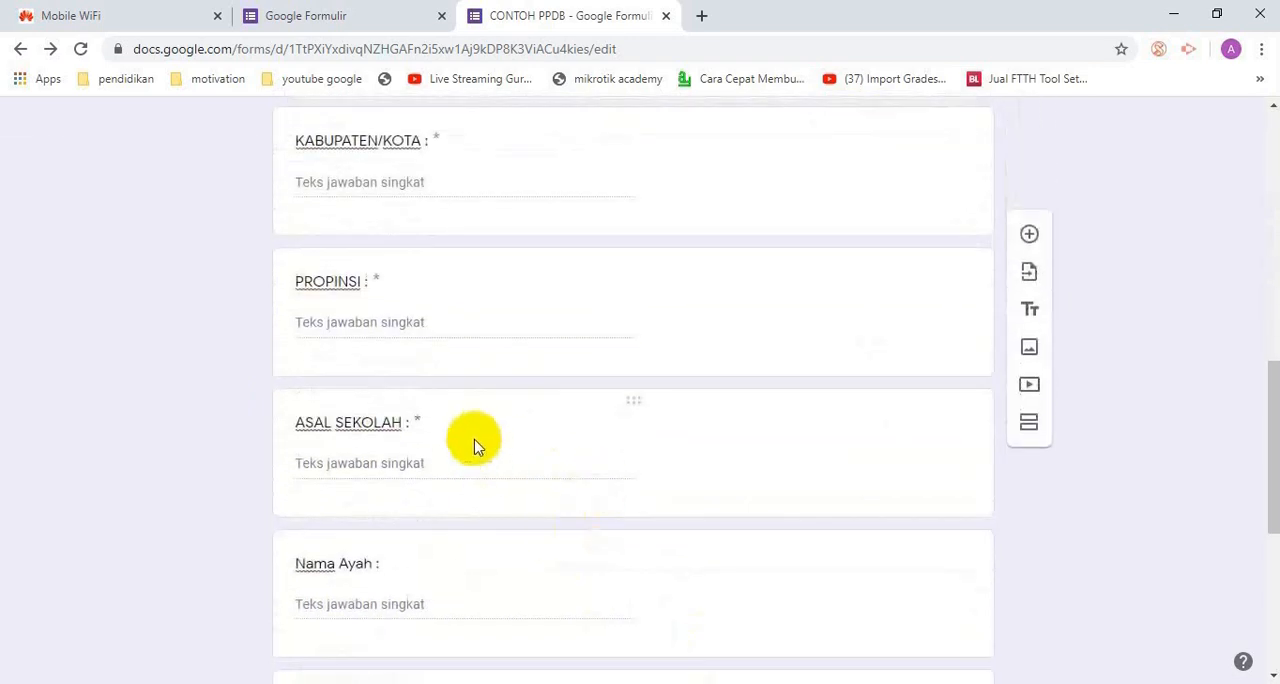
scroll(610, 500, "down", 2)
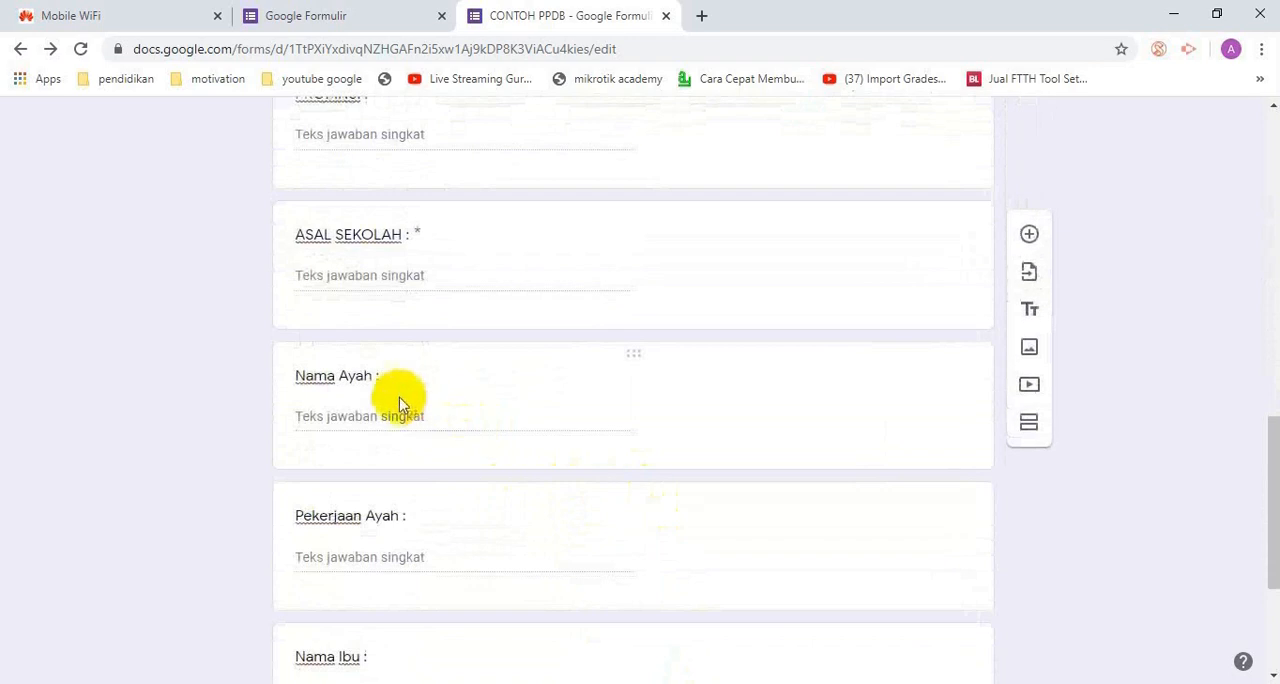
scroll(713, 551, "down", 1)
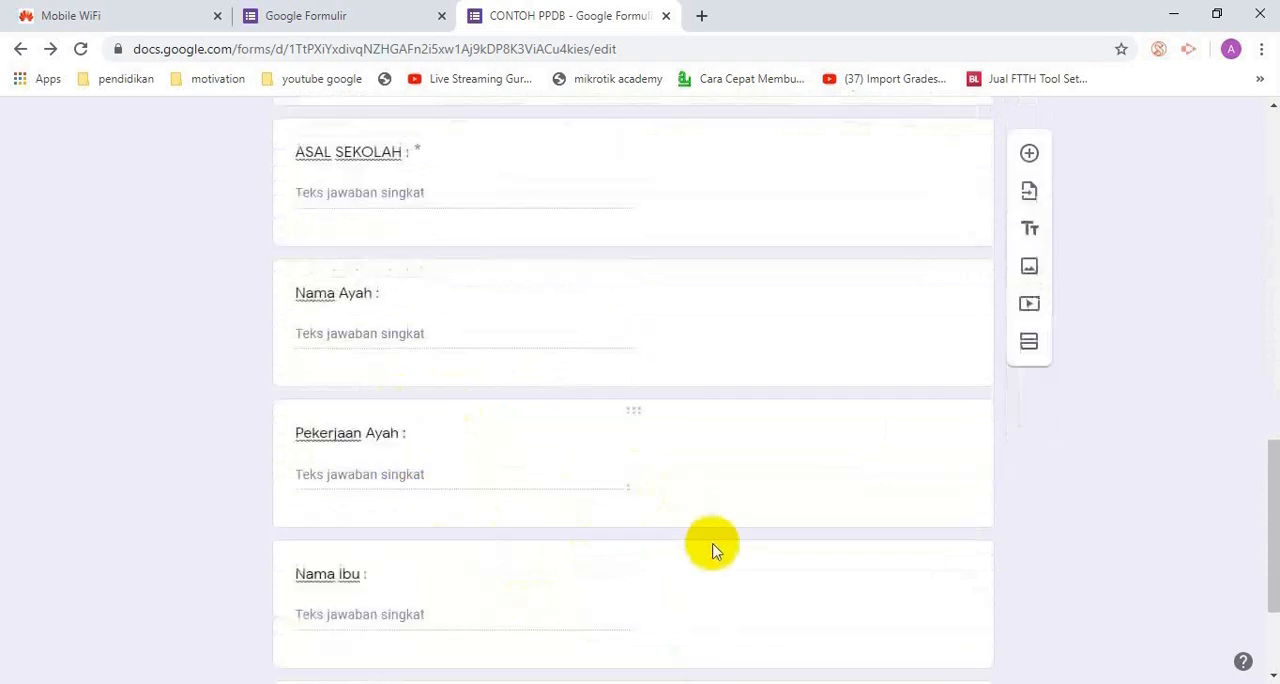
scroll(713, 551, "down", 1)
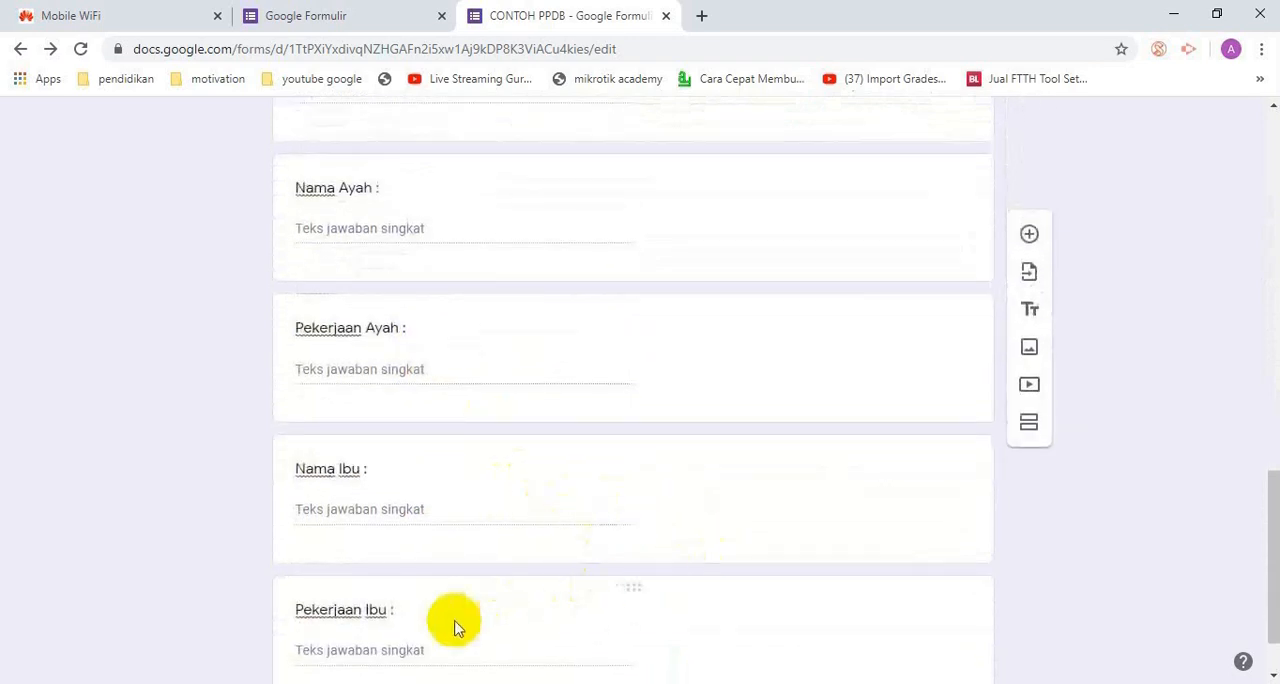
scroll(737, 534, "up", 10)
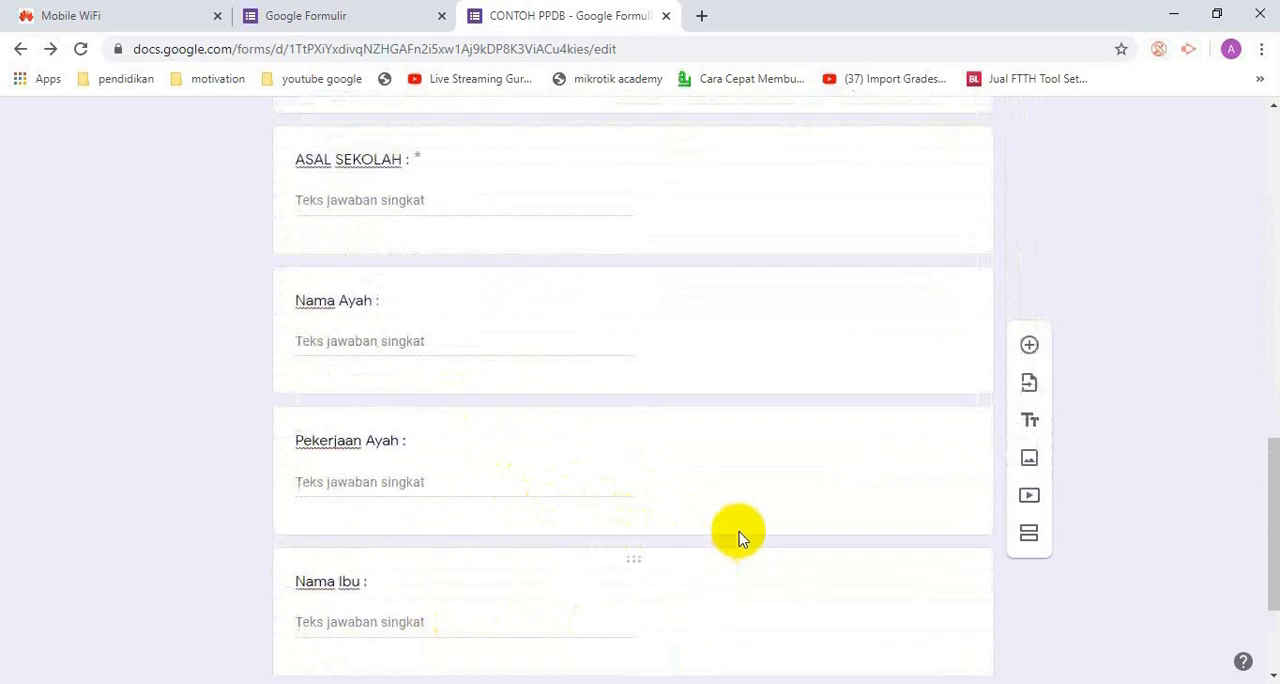
scroll(748, 540, "up", 2)
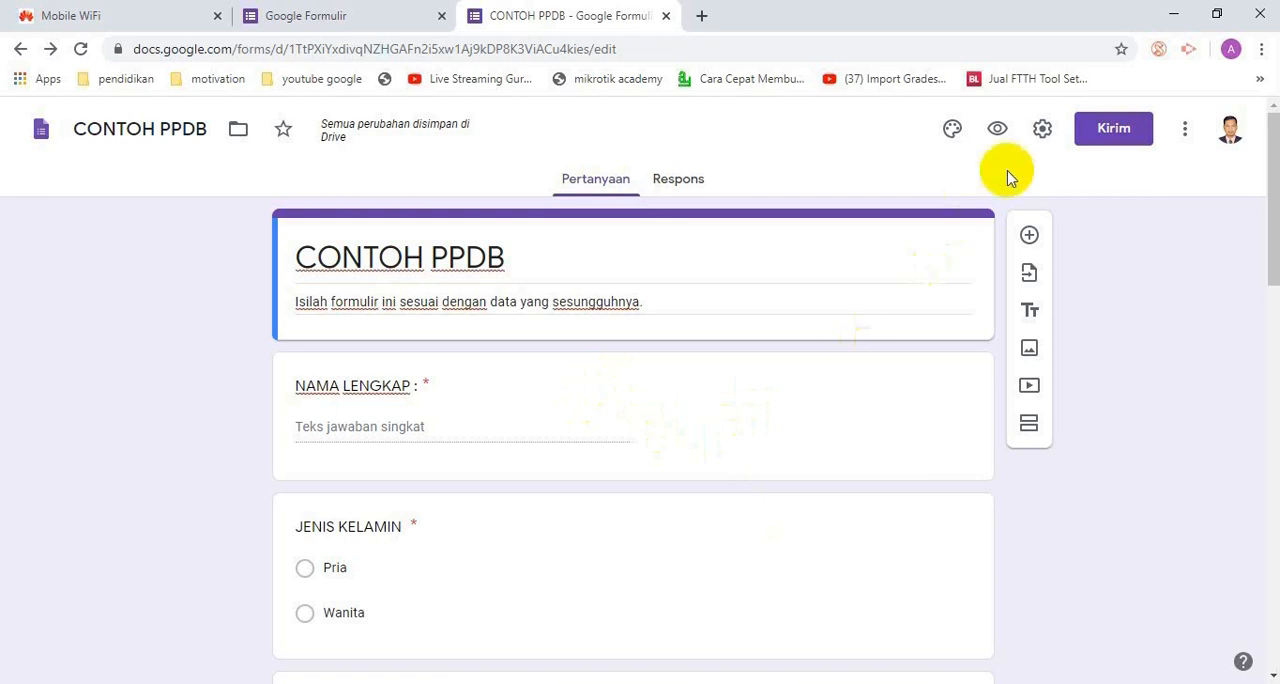
Turn on "Kumpulkan alamat email" in the form's general settings and save them
left_click(1043, 130)
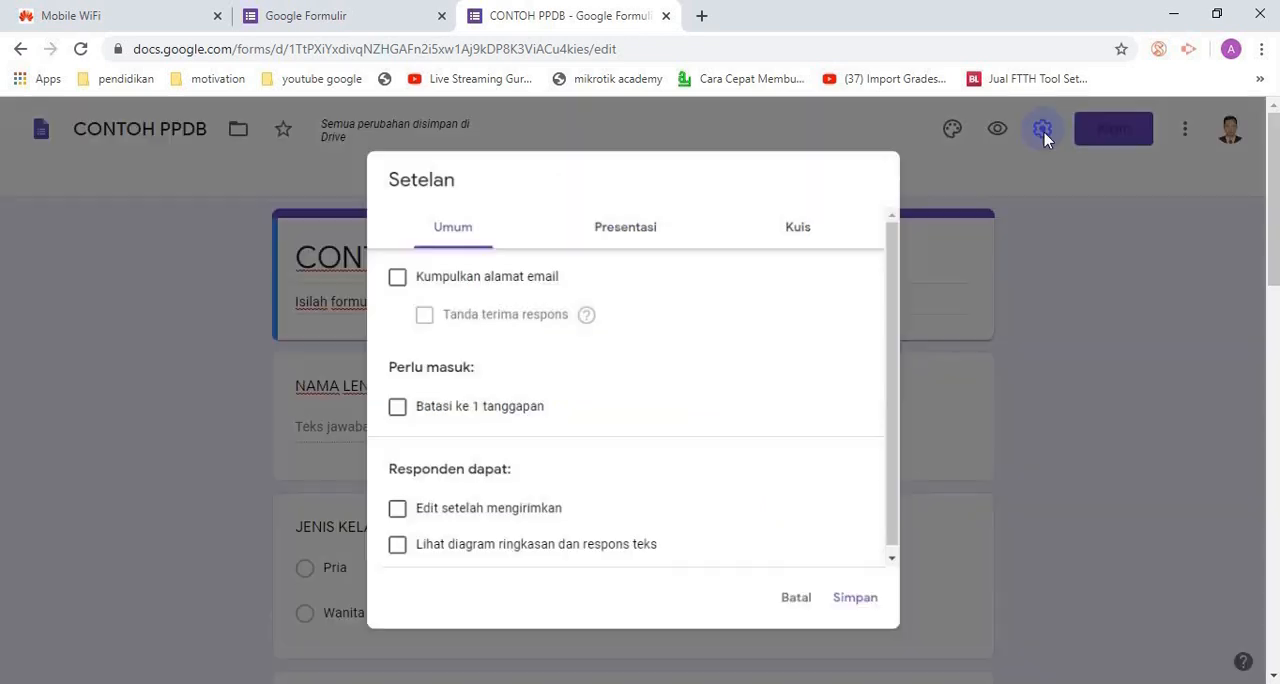
left_click(388, 274)
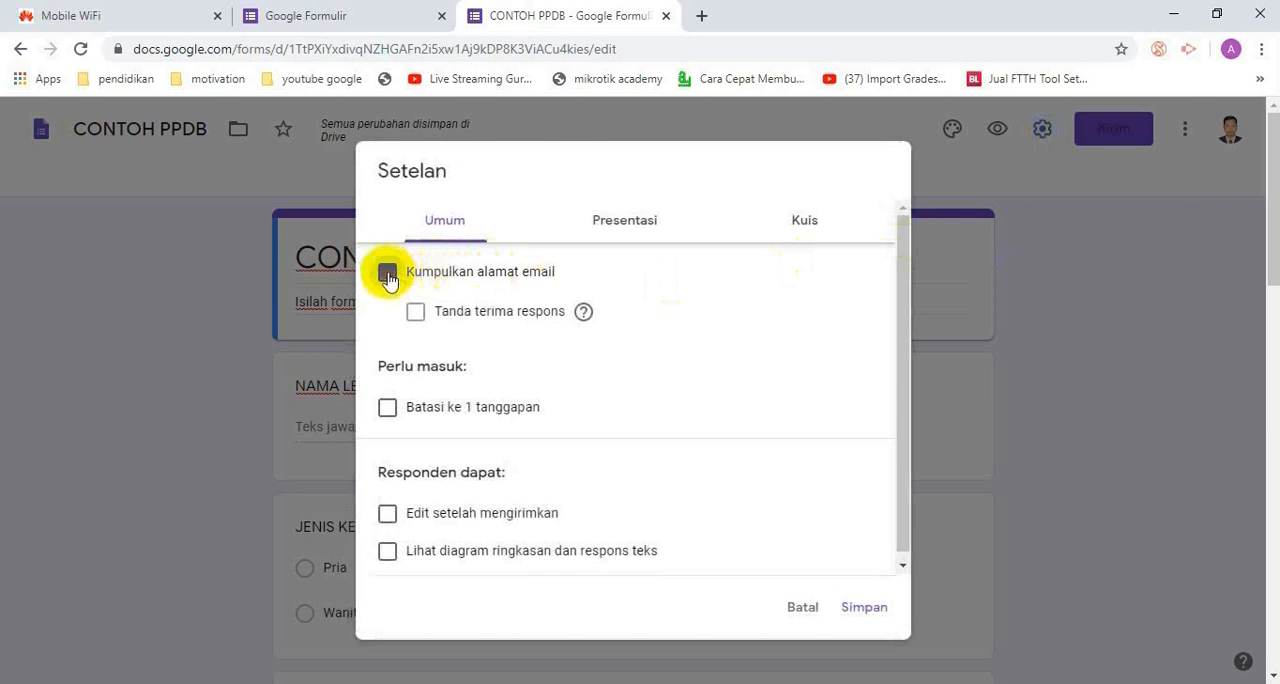
left_click(865, 612)
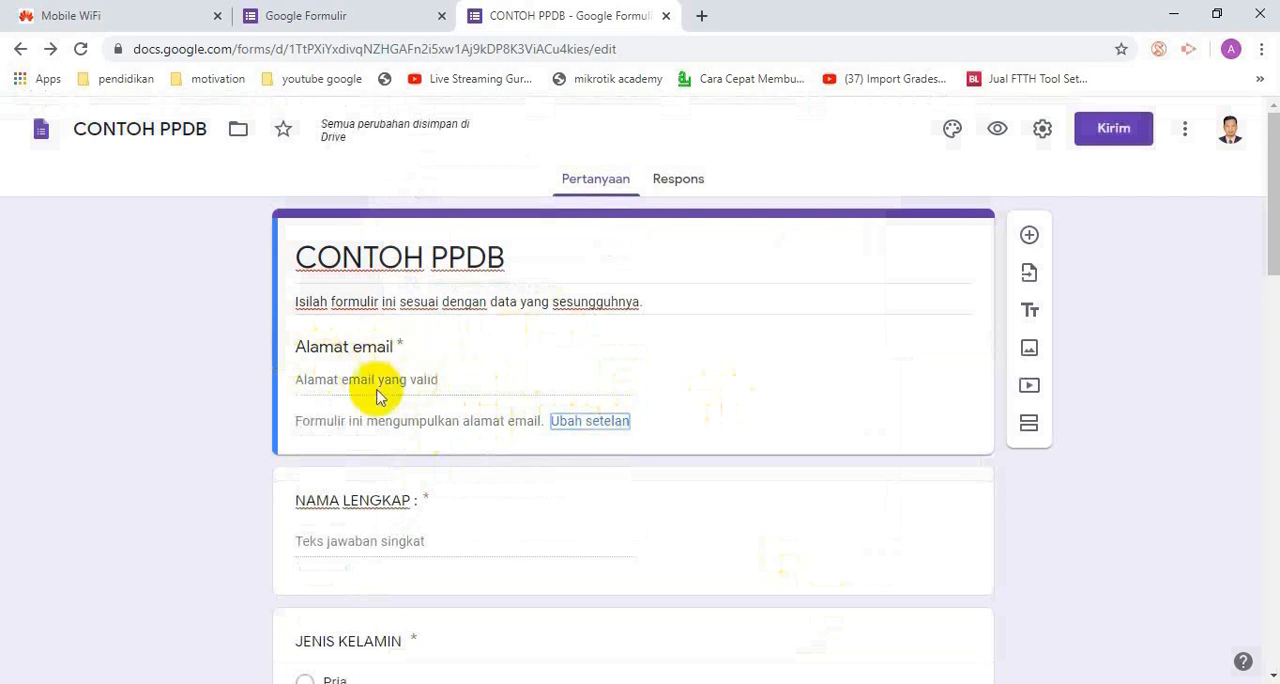
left_click(878, 426)
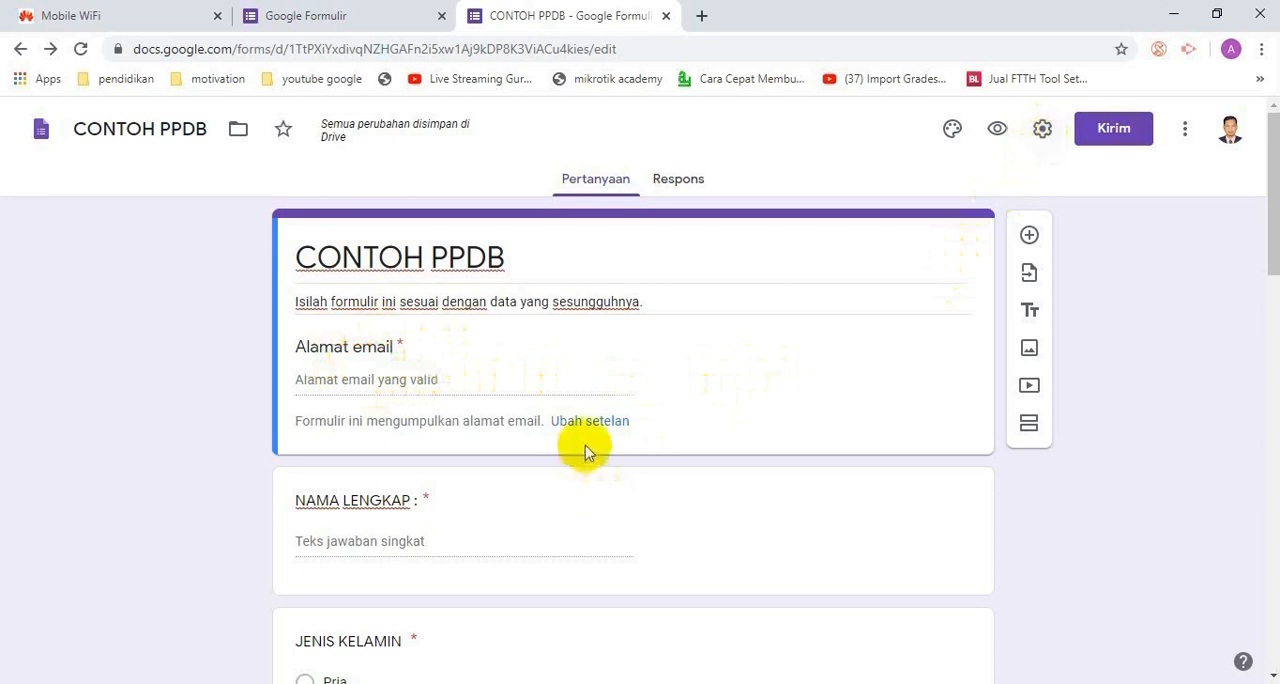
Turn off "Kumpulkan alamat email" in the form's general settings and save them
left_click(594, 420)
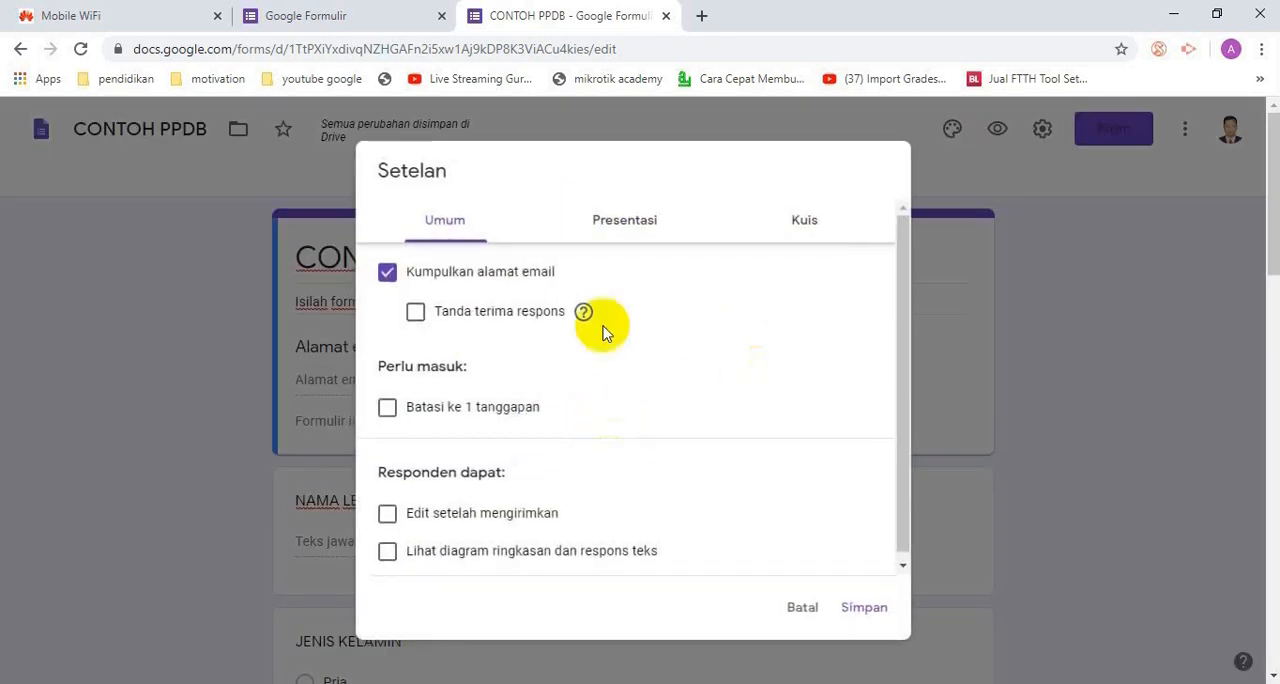
left_click(386, 272)
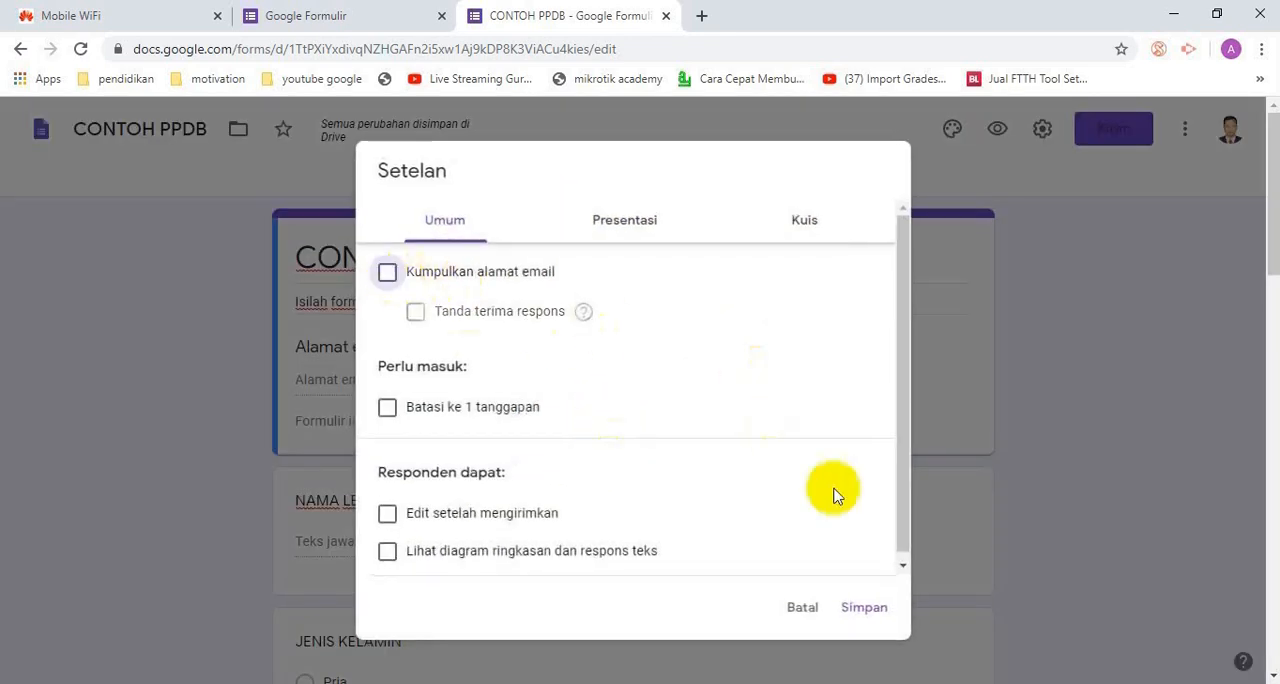
left_click(860, 608)
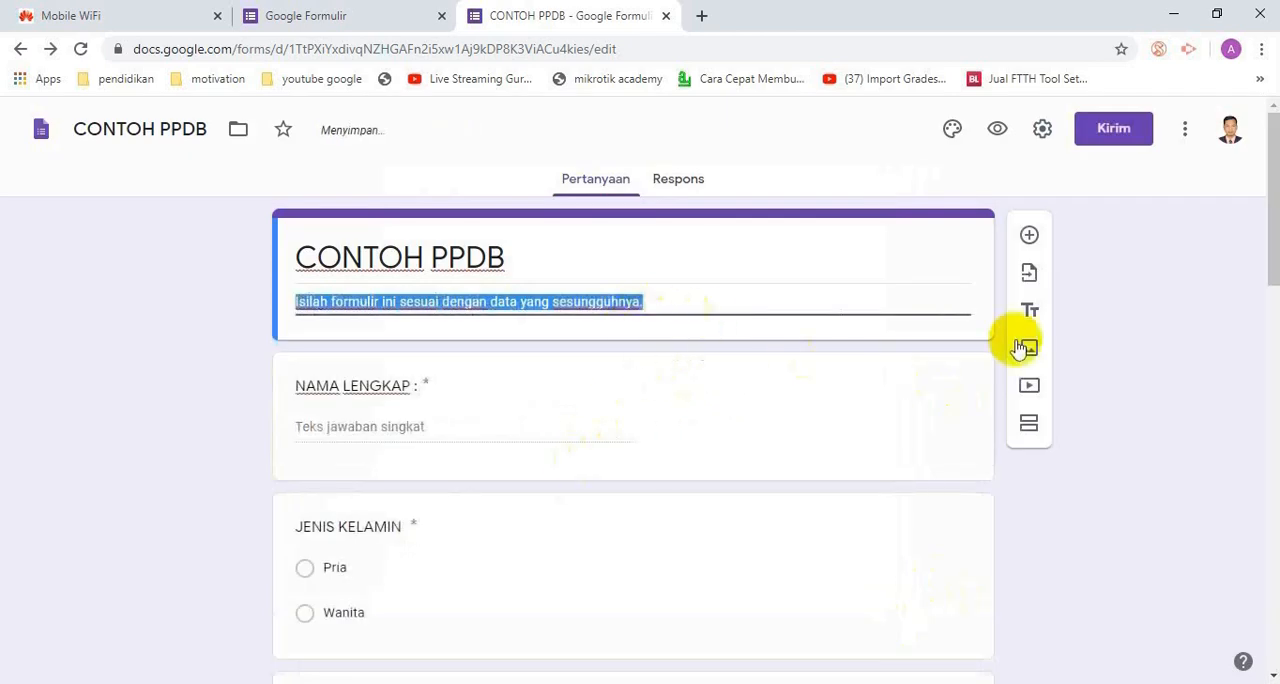
Add a new question directly below the form header, above NAMA LENGKAP, and title it "Email :"
left_click(1110, 230)
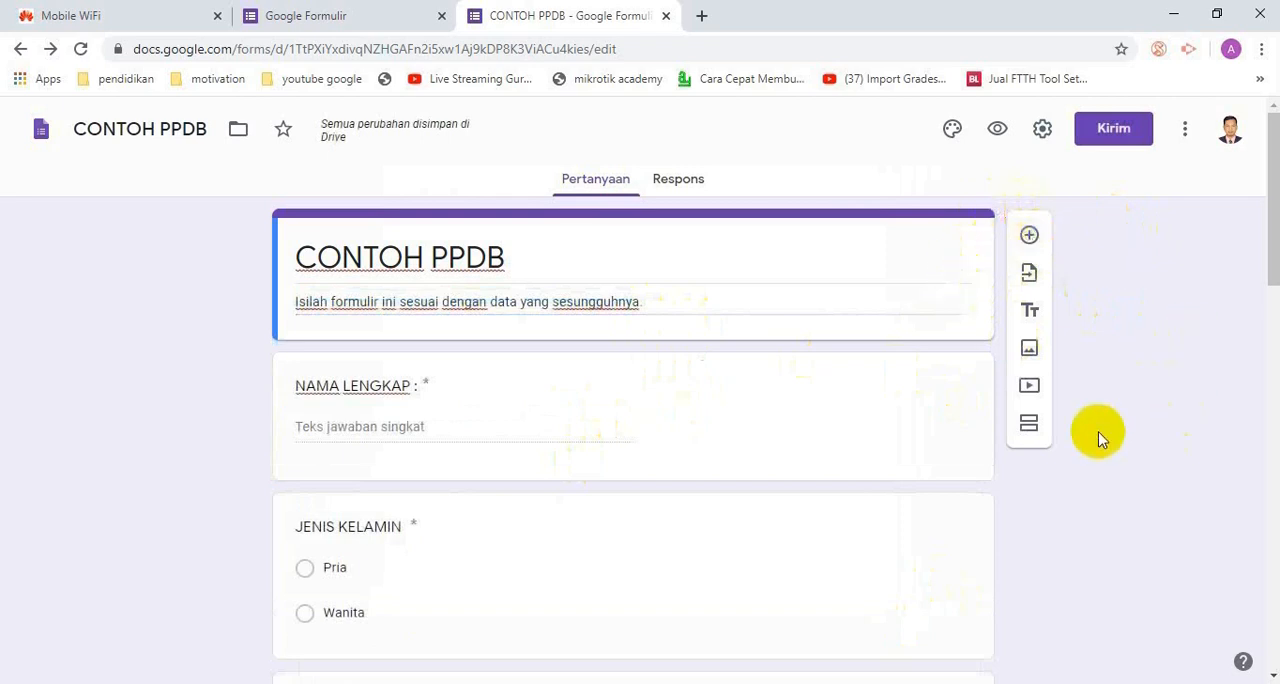
left_click_drag(1010, 413, 973, 434)
left_click(889, 435)
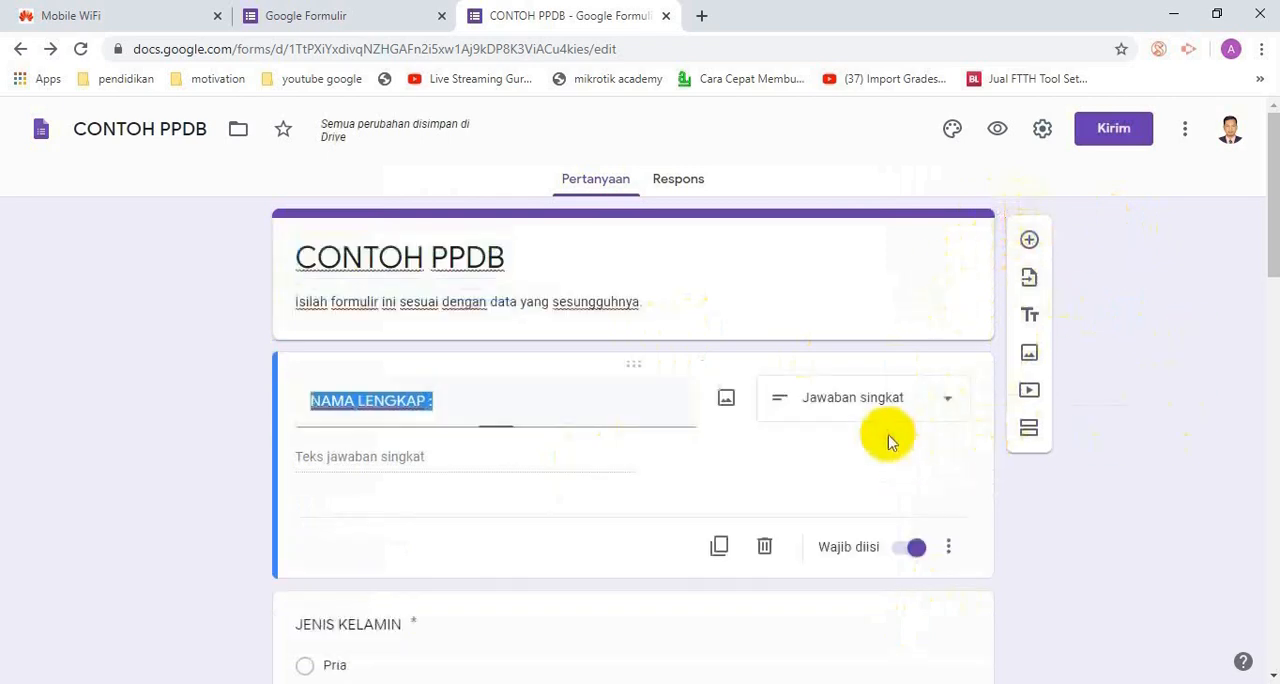
left_click(977, 266)
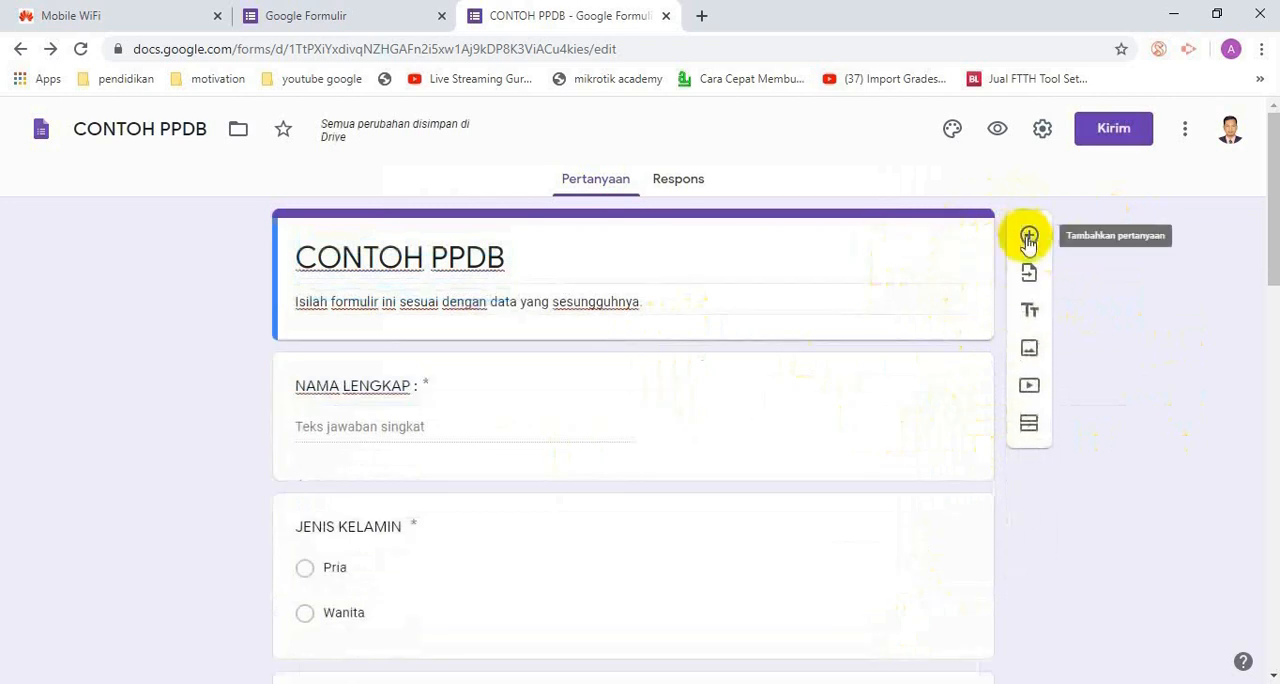
left_click(1029, 238)
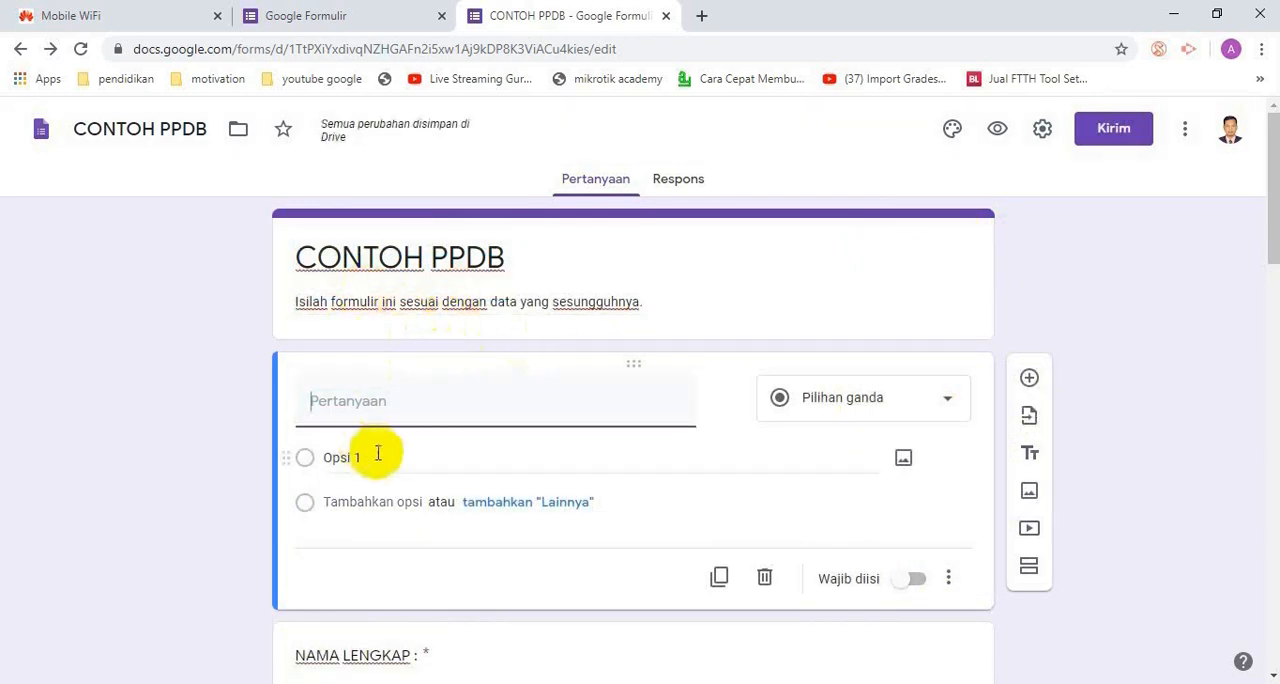
scroll(460, 510, "down", 2)
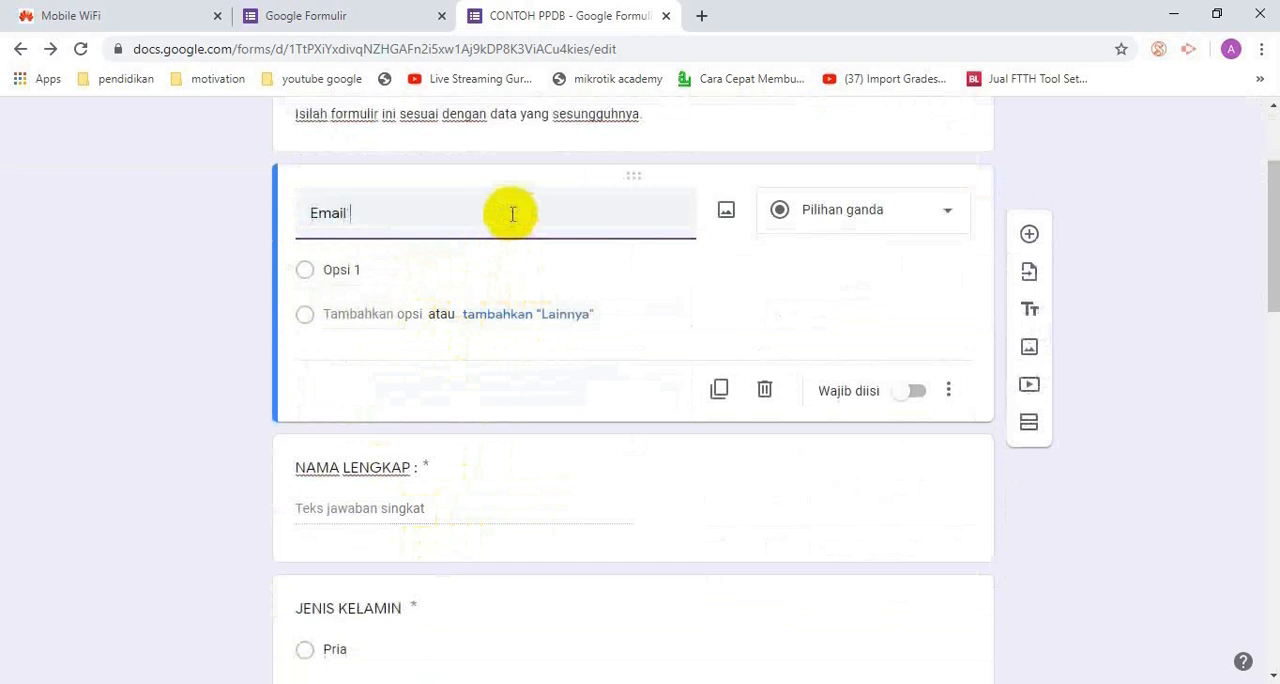
type(":")
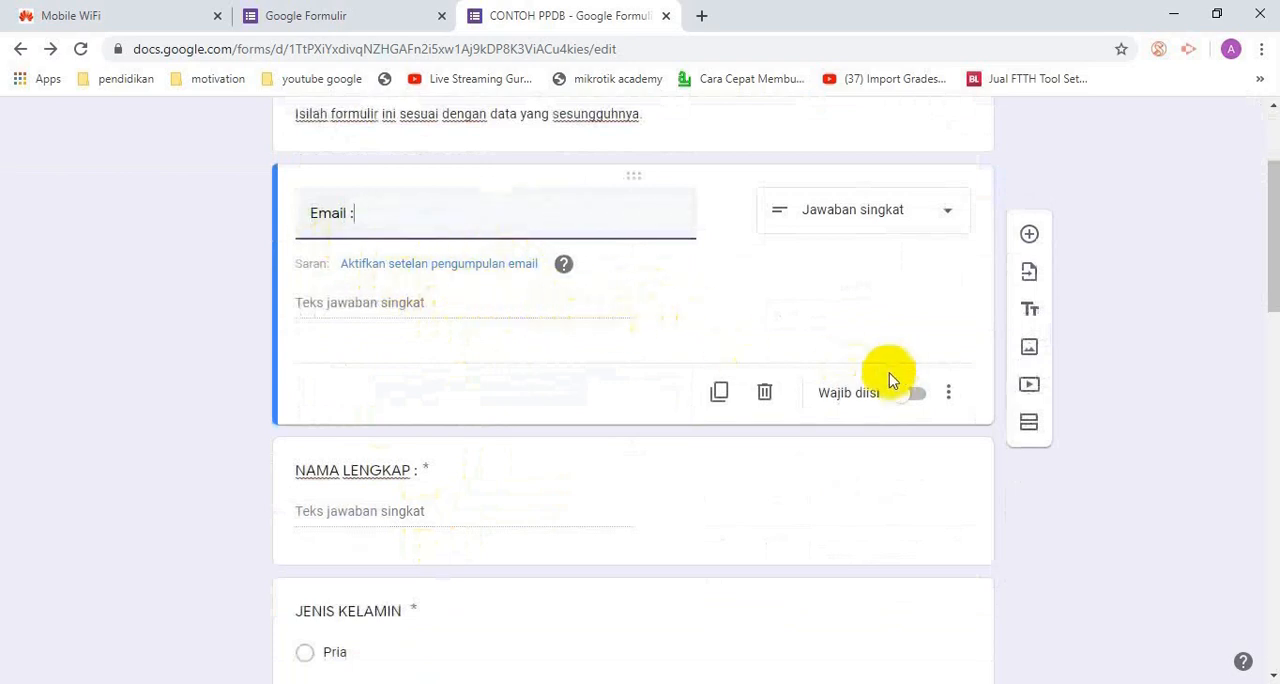
Enable response validation for the Email question and make the question required
left_click(949, 395)
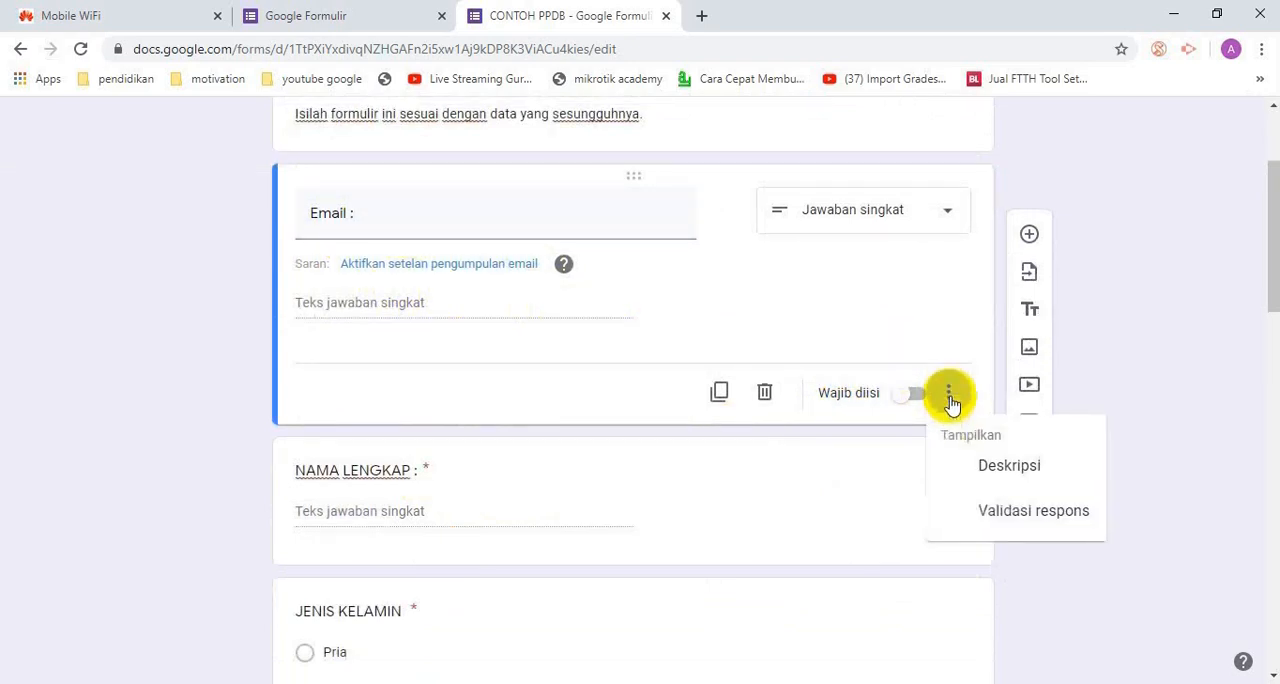
left_click(1022, 515)
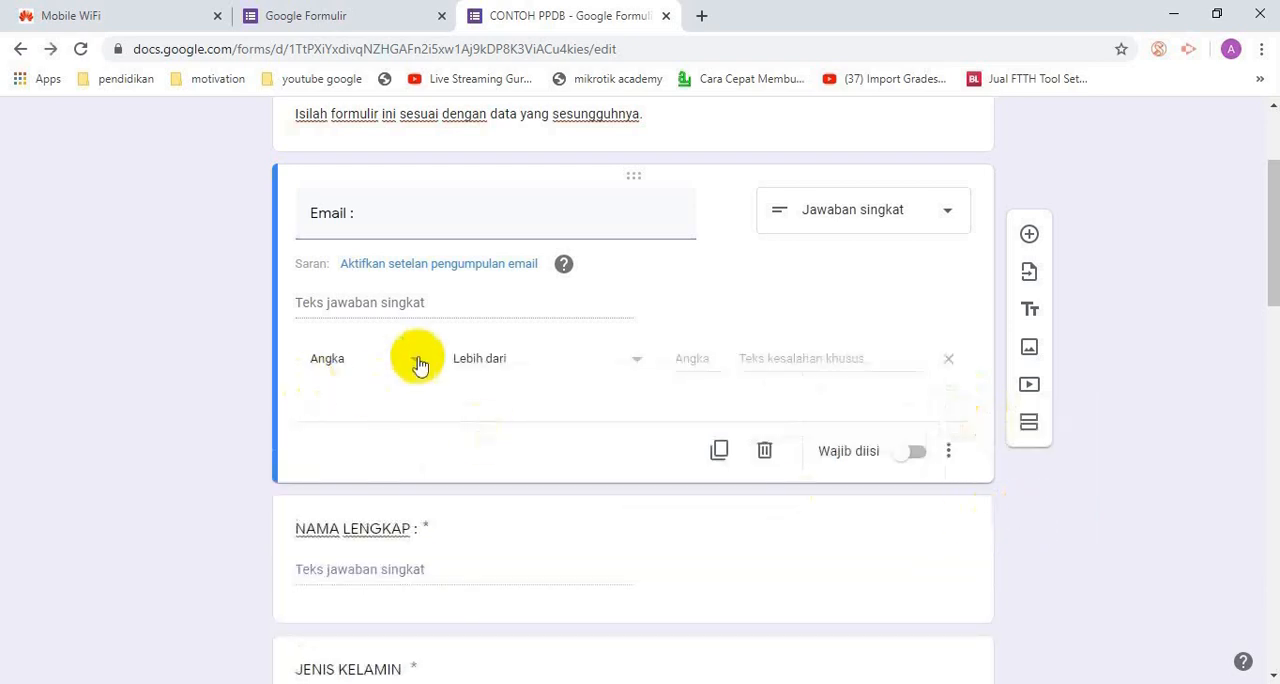
left_click(915, 451)
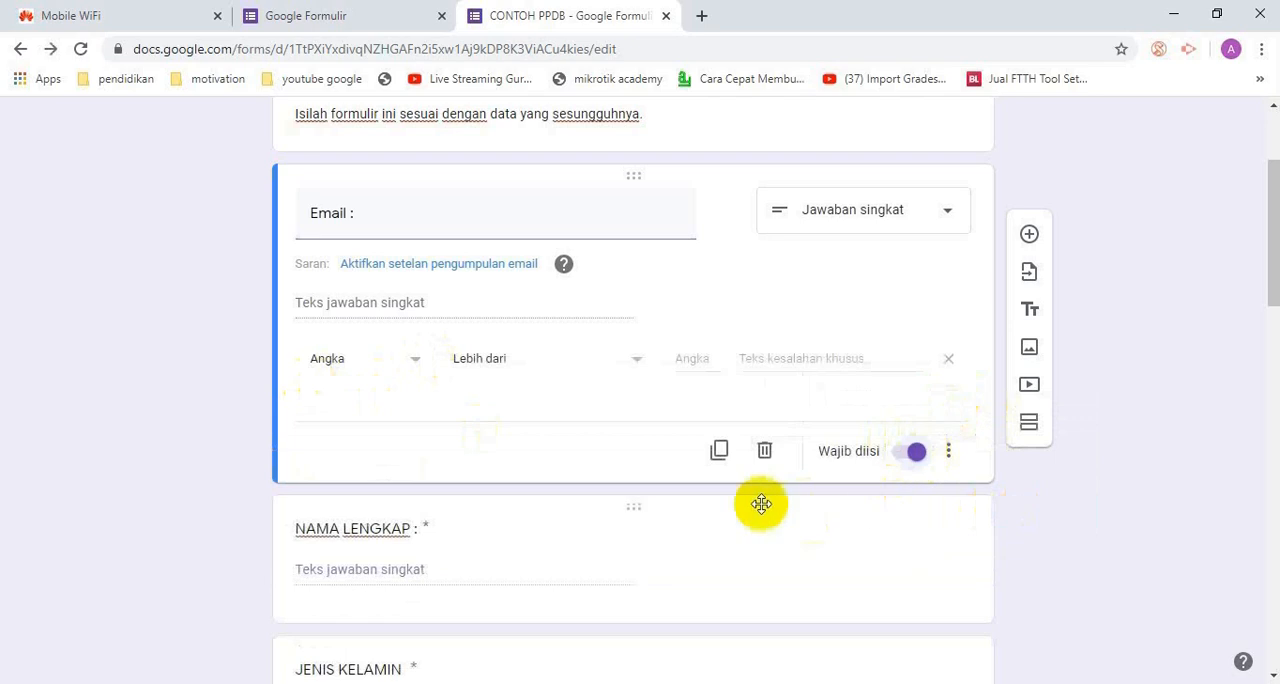
Set the Email question's validation to Teks, Alamat email, with the custom error text "ada kesalahan penulisan email"
left_click(416, 362)
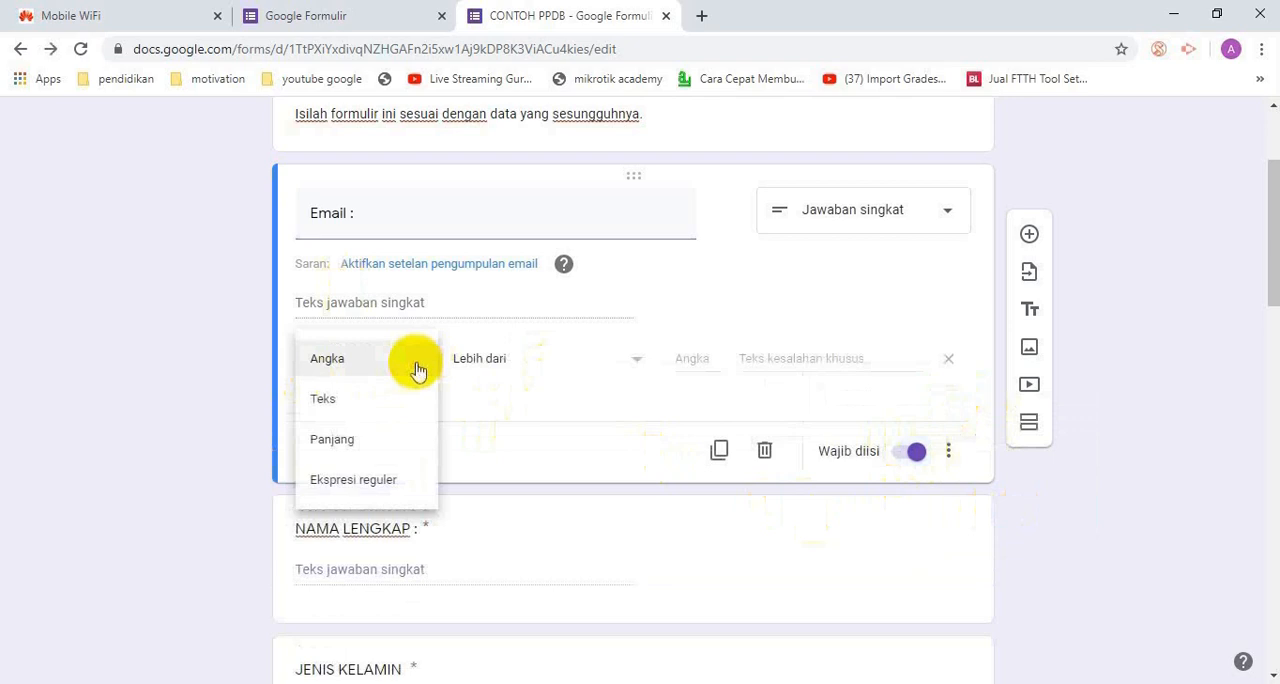
left_click(392, 405)
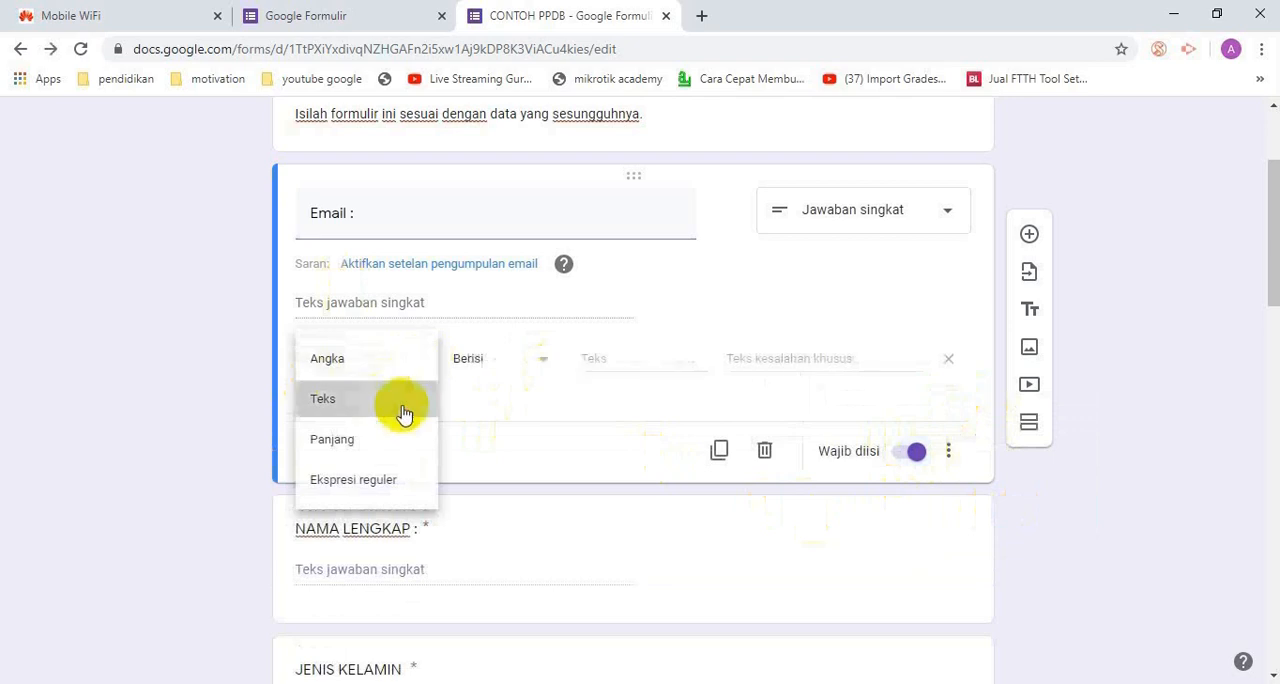
left_click(541, 362)
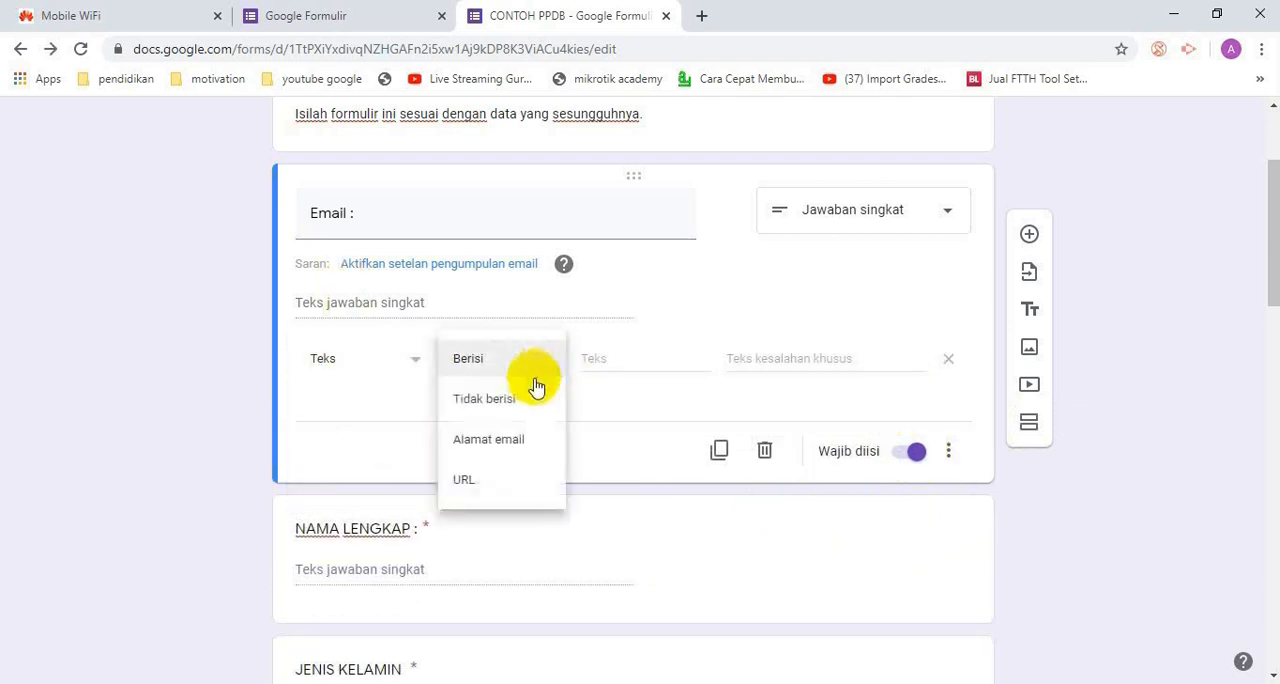
left_click(535, 445)
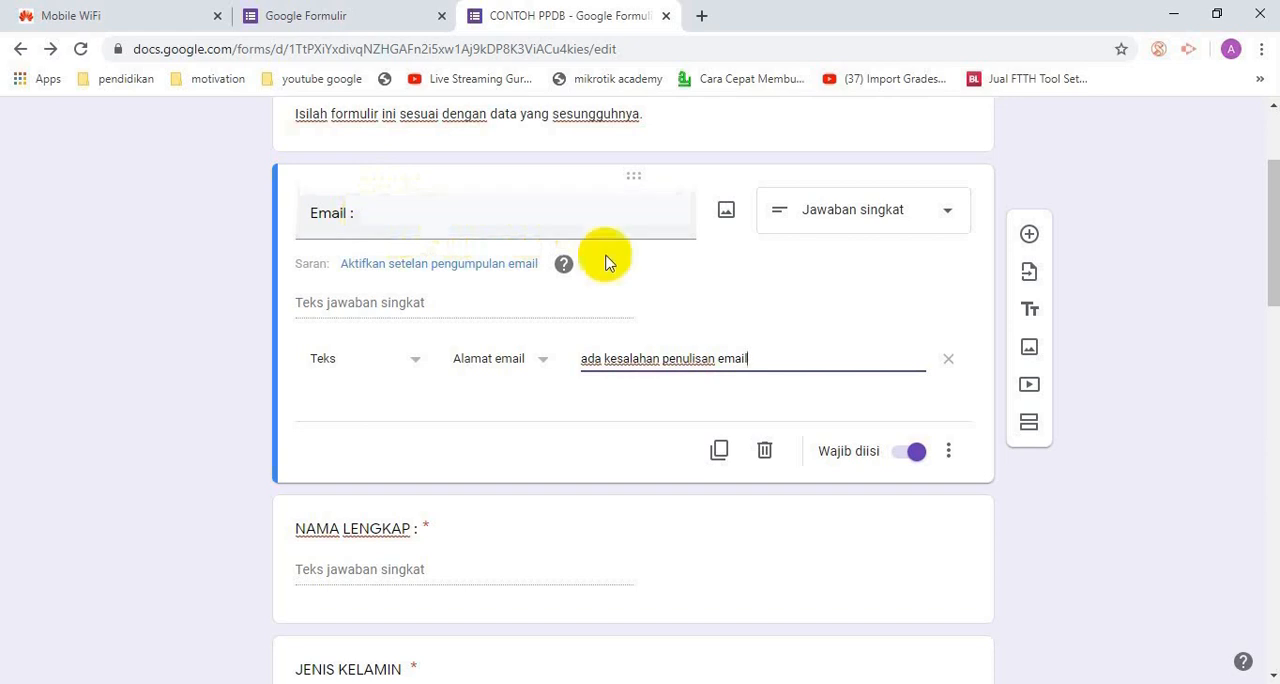
Add a description to the Email question, copied from the catatanPPDB notes in Notepad++: "Ketikkan email yang aktif. karena bukti pendaftaran akan dikirim ke email ini."
left_click(950, 456)
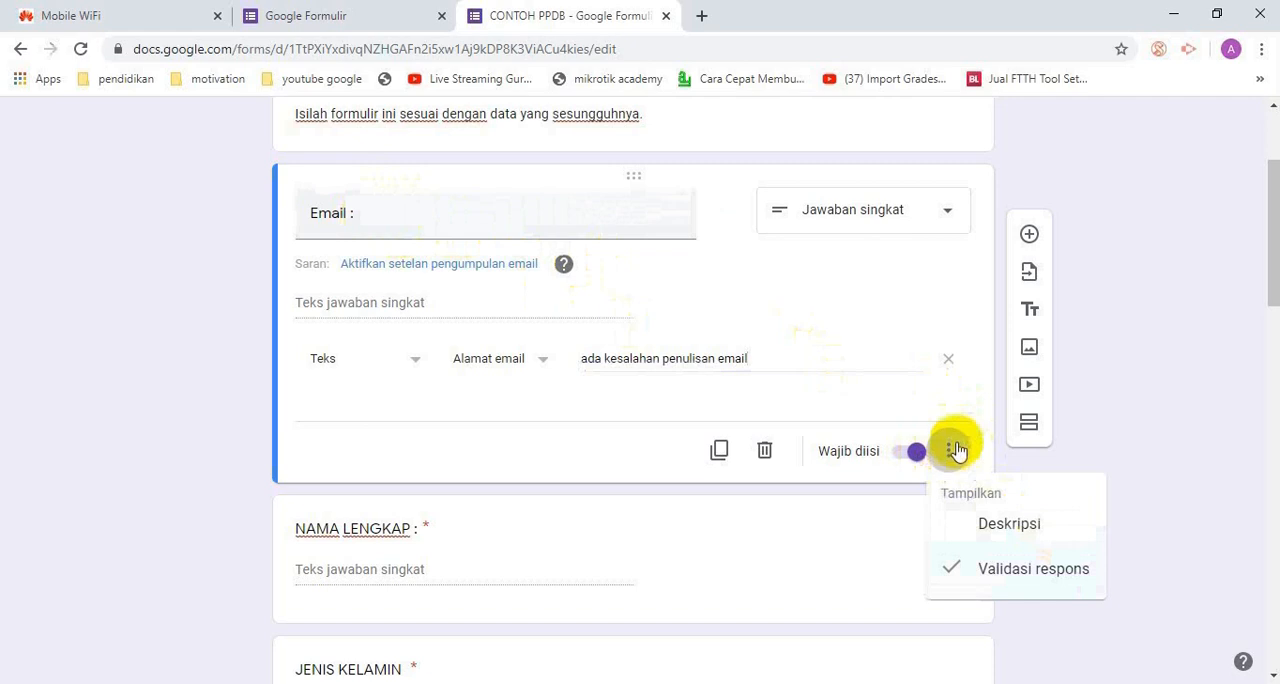
left_click(1015, 523)
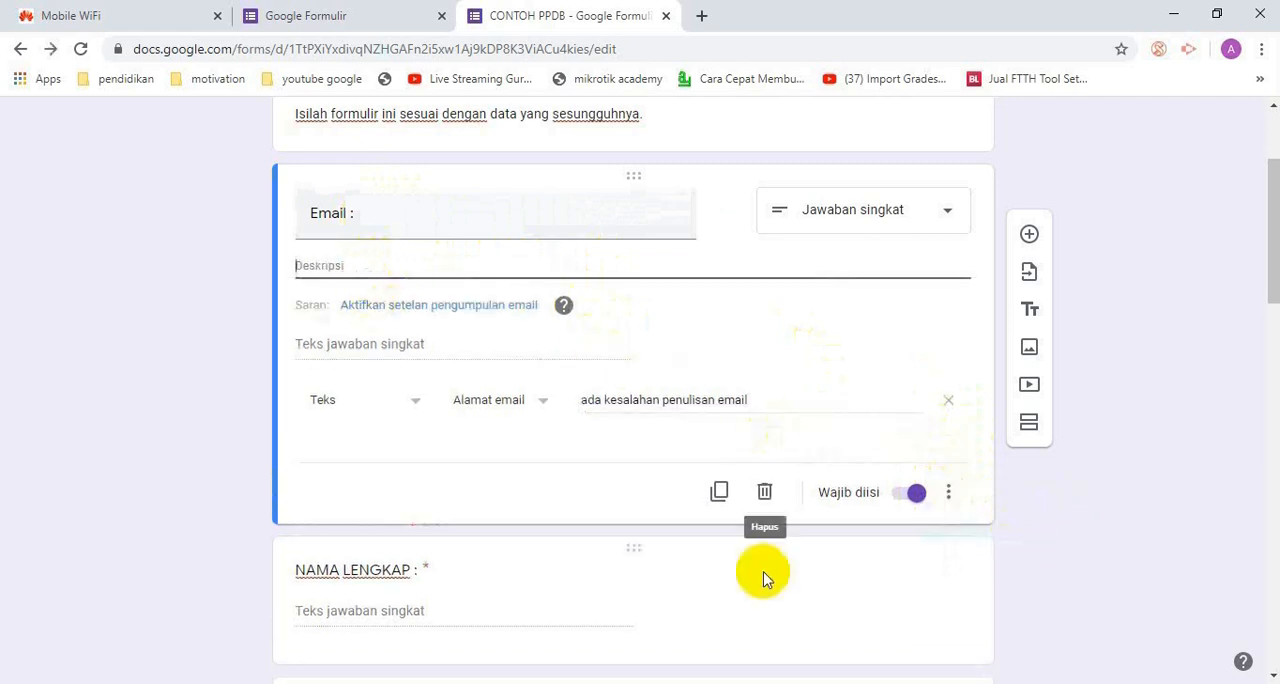
left_click(780, 683)
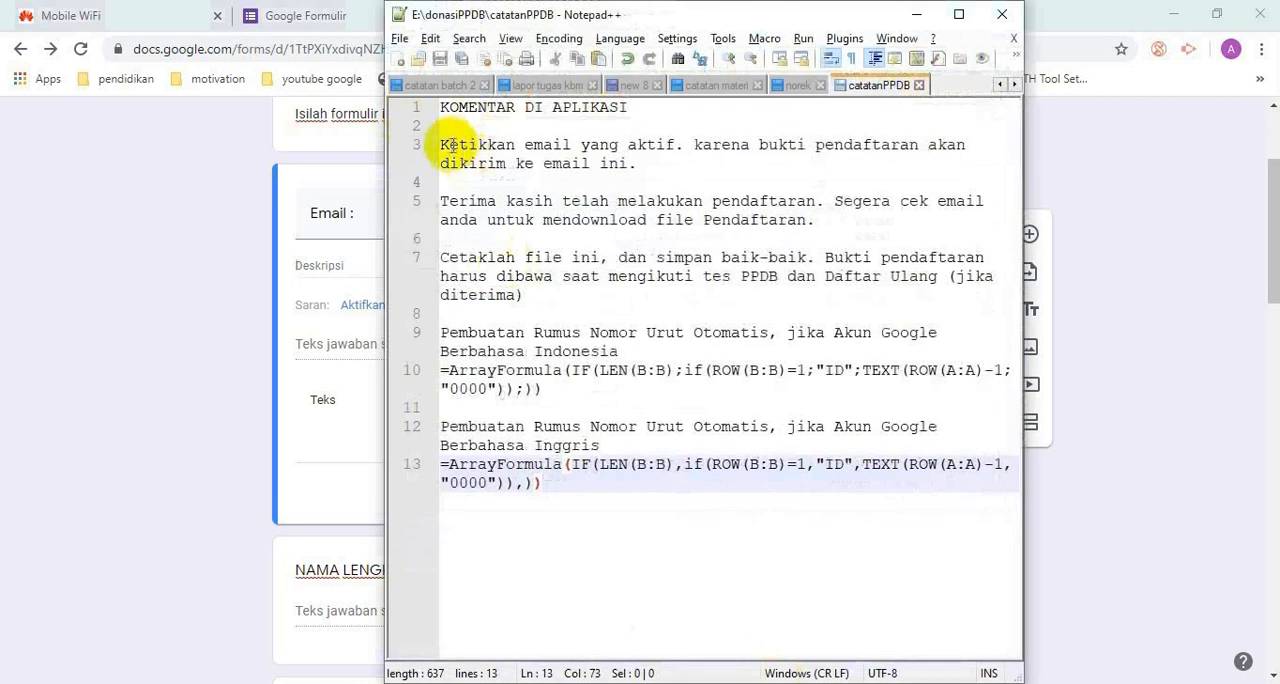
left_click_drag(443, 145, 644, 168)
key("ctrl+c")
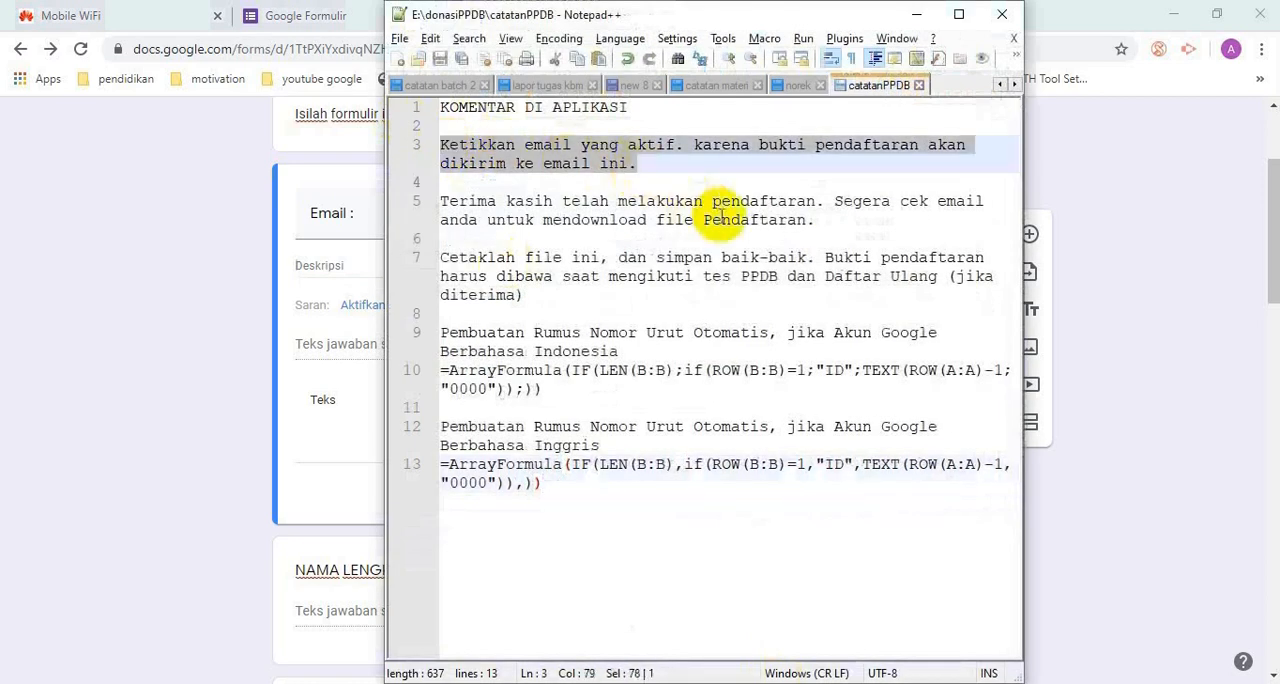
key("alt+Tab")
left_click(415, 262)
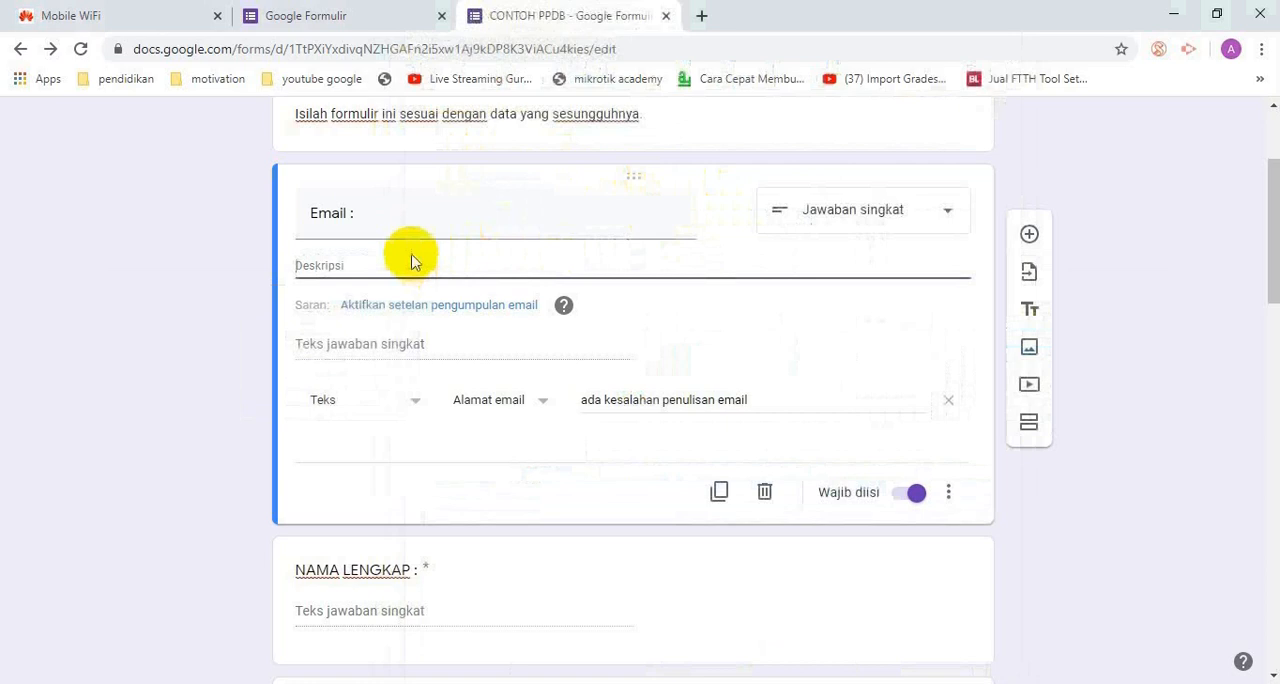
key("ctrl+v")
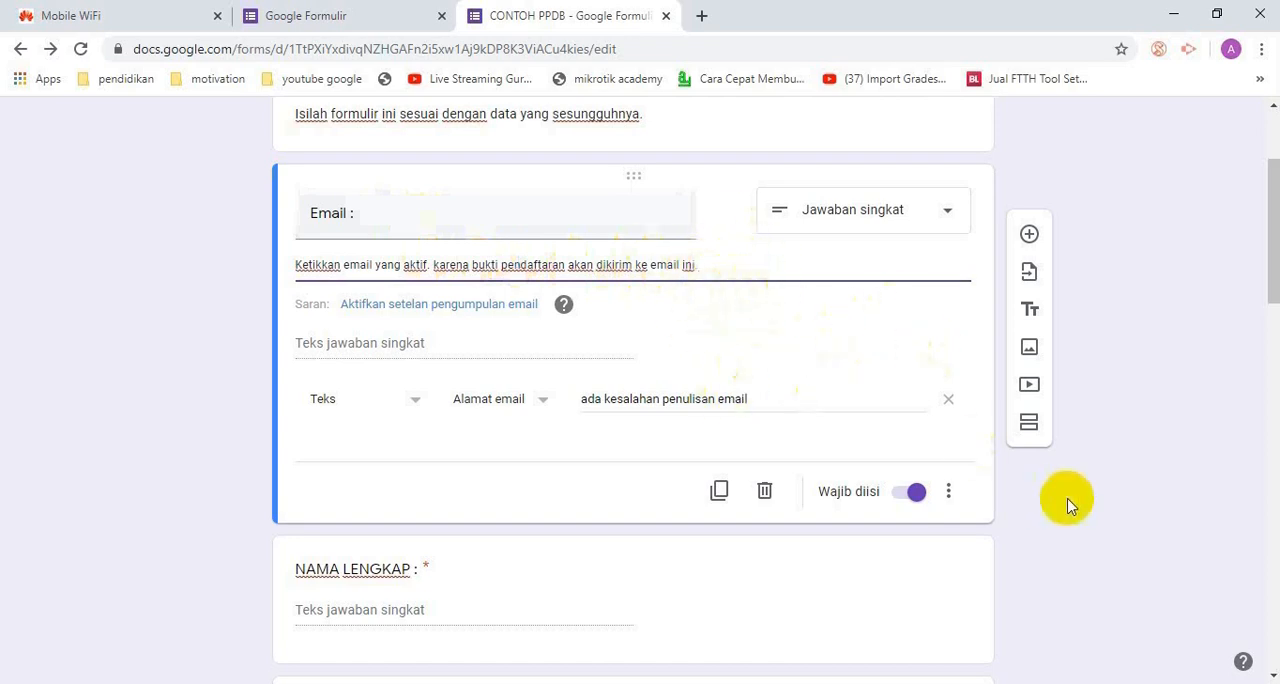
left_click(1058, 532)
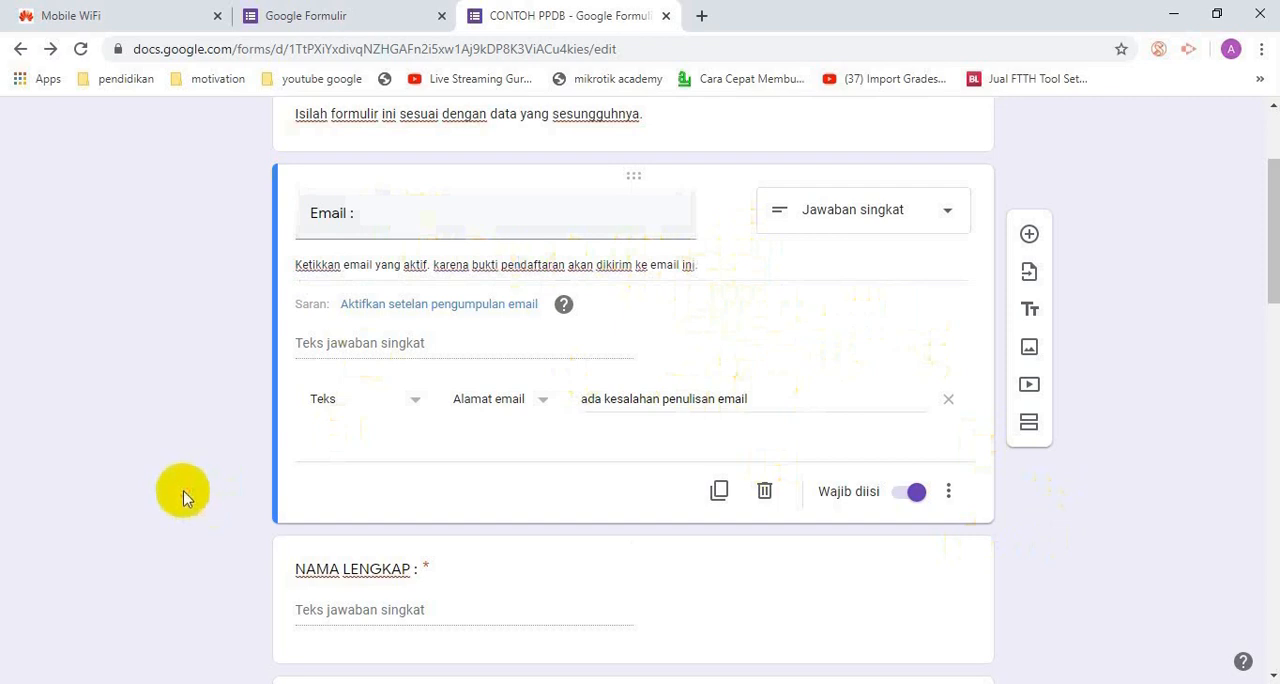
Add a new section directly after the ASAL SEKOLAH question, so that Nama Ayah starts the second section
scroll(183, 490, "down", 7)
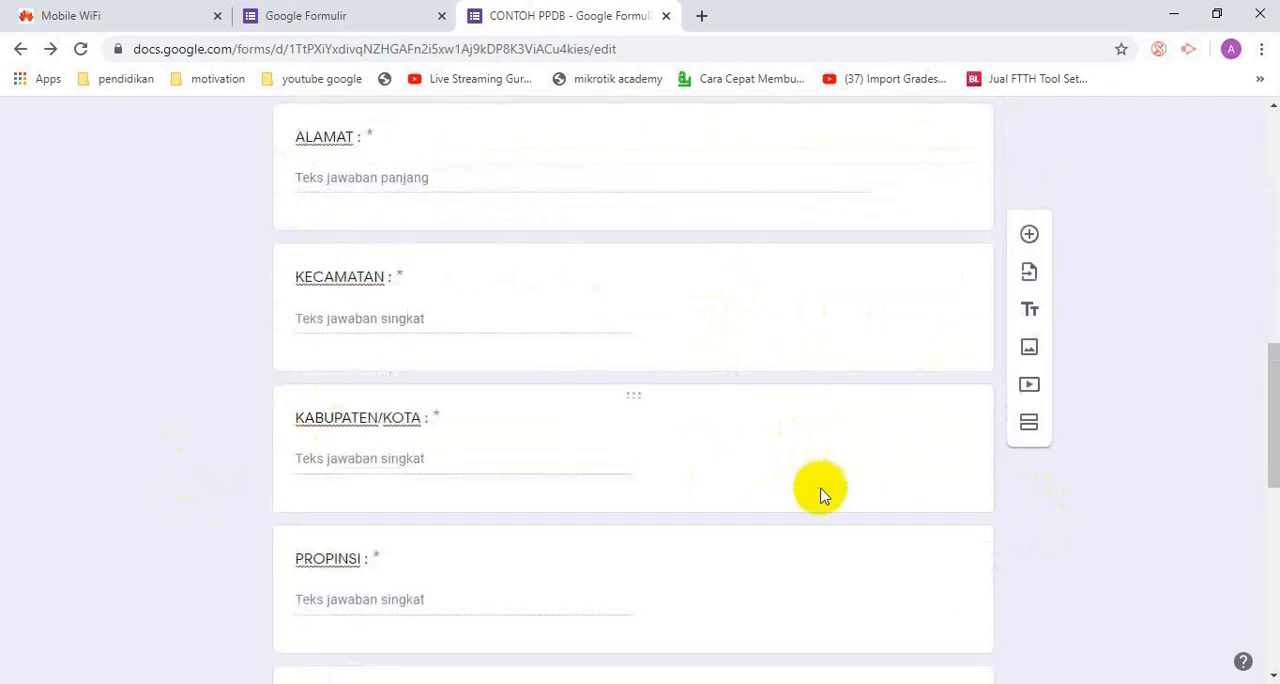
scroll(820, 491, "down", 5)
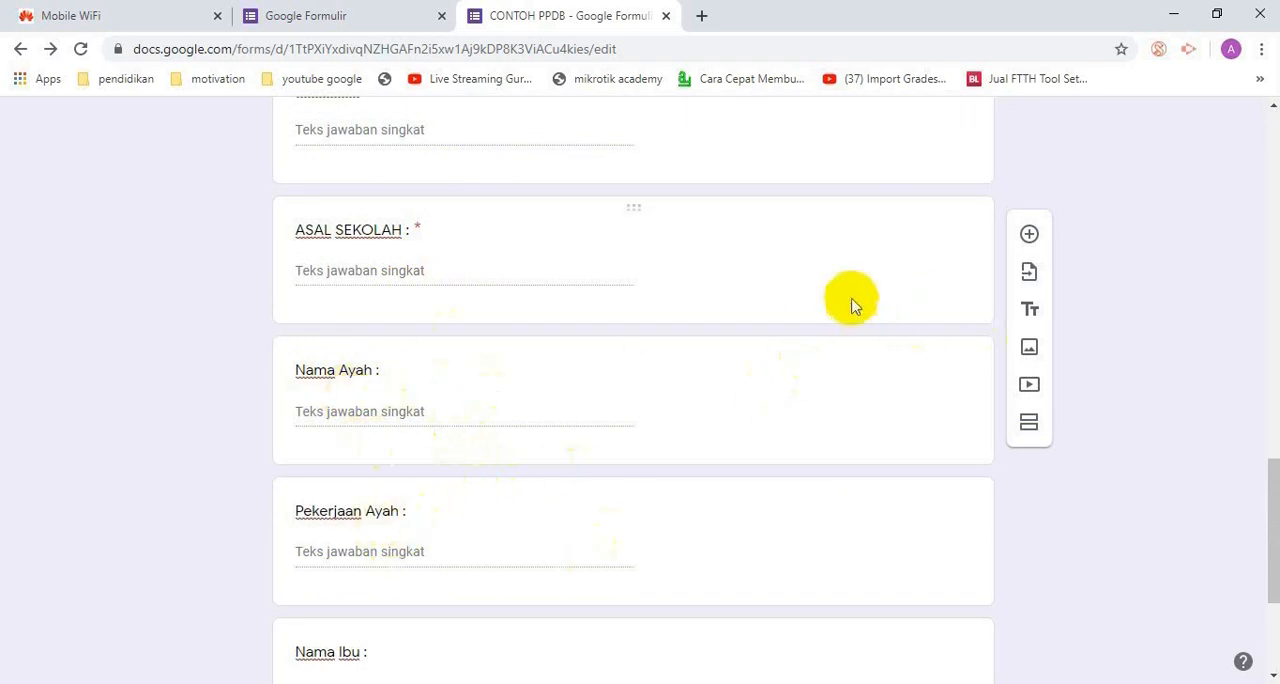
scroll(957, 518, "up", 2)
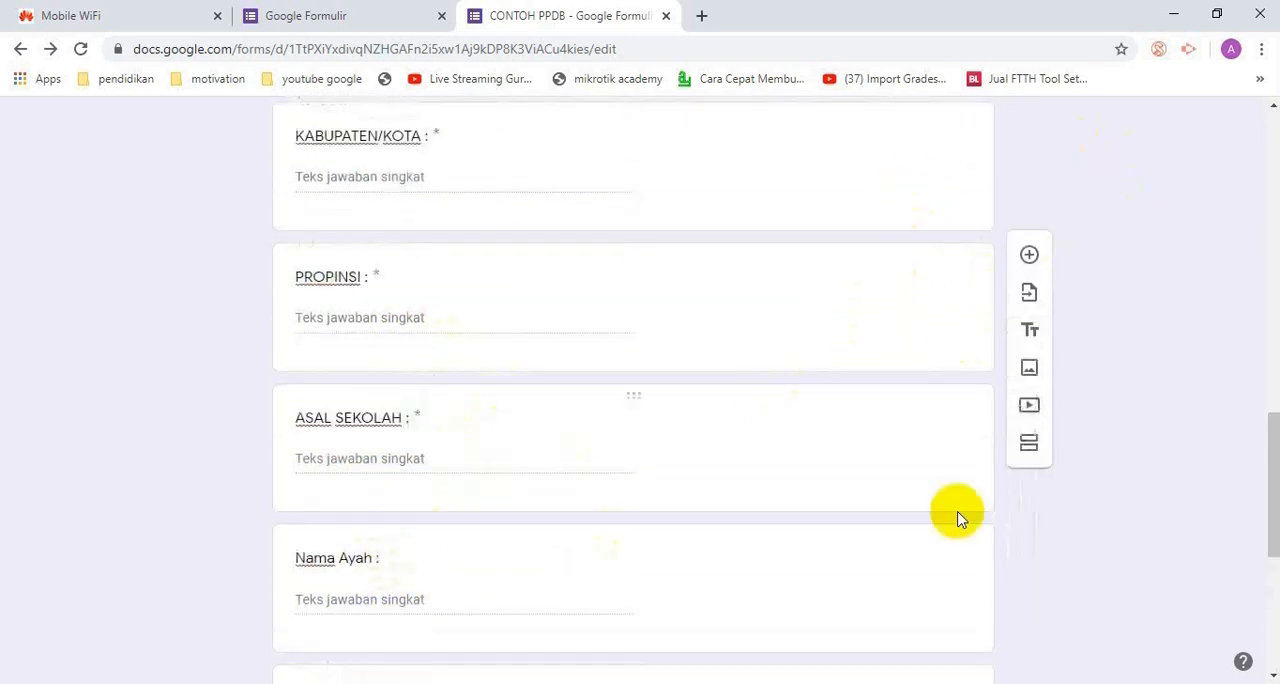
left_click(920, 443)
scroll(783, 470, "down", 3)
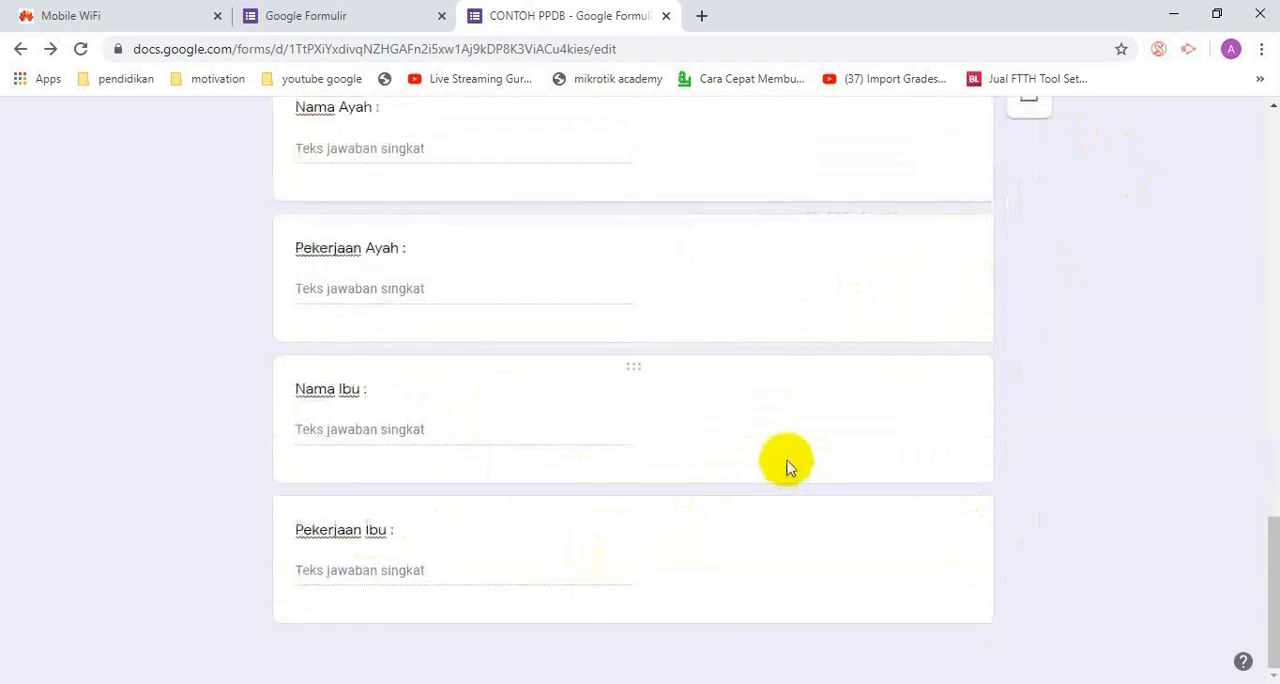
scroll(786, 462, "up", 3)
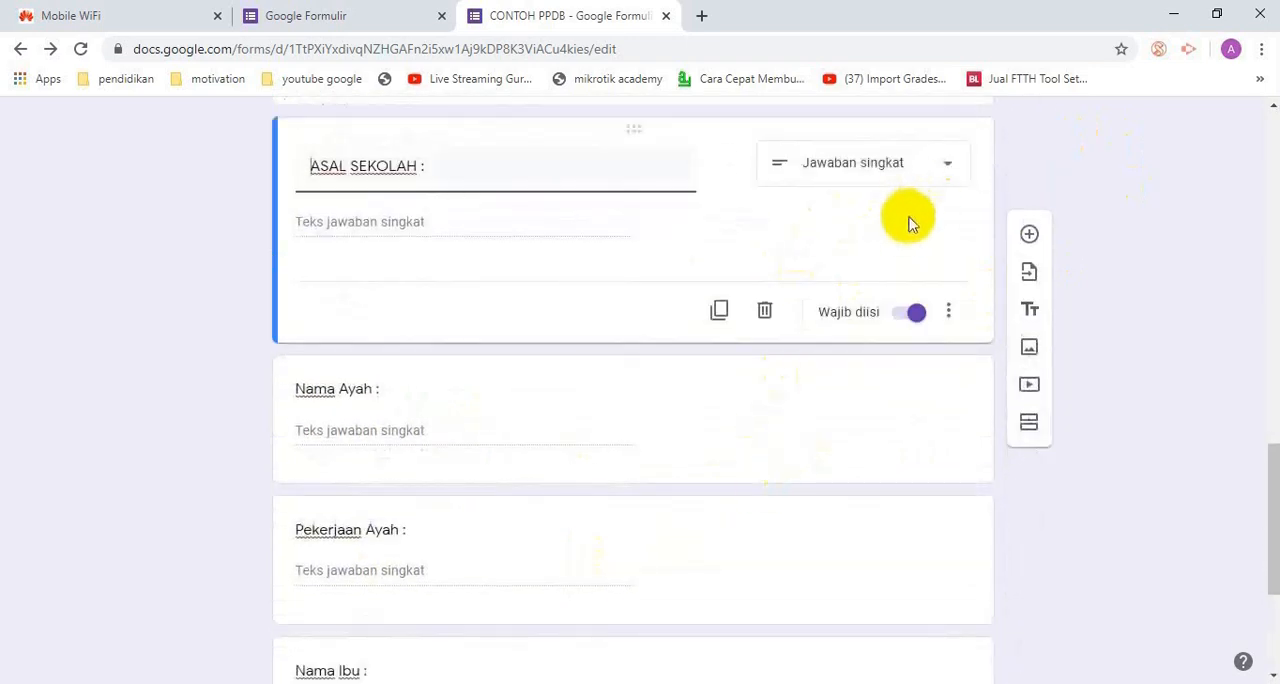
left_click(940, 222)
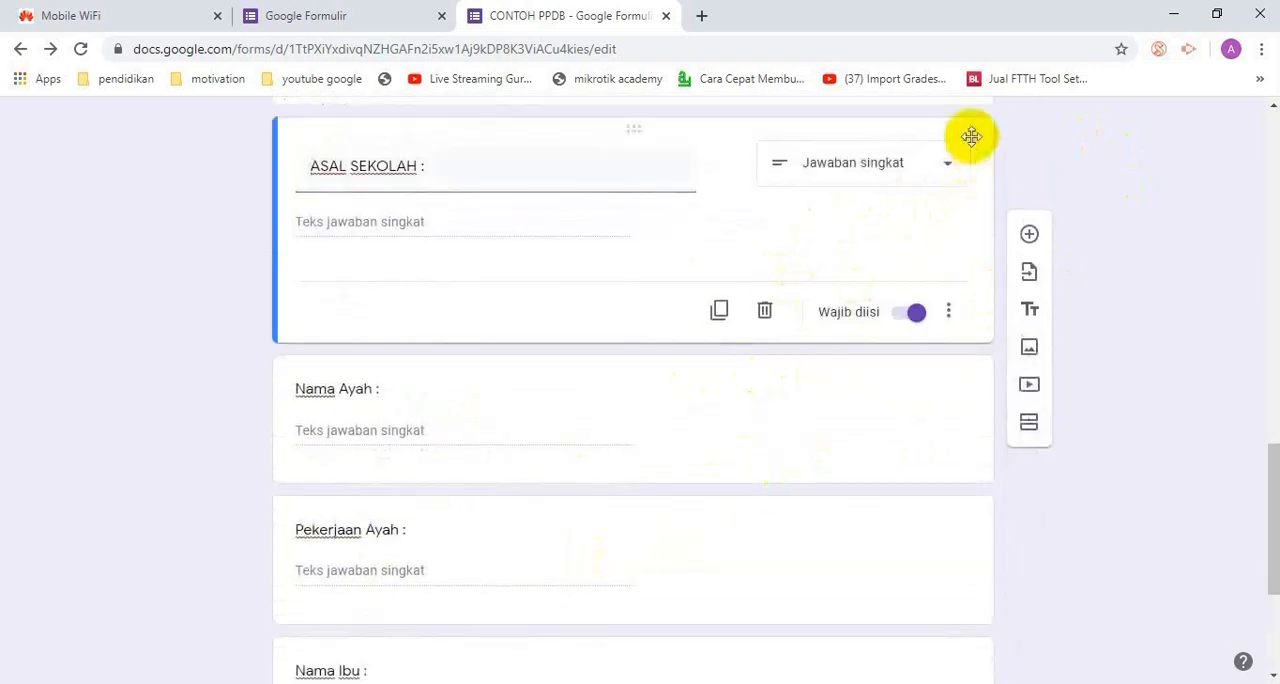
left_click(1029, 423)
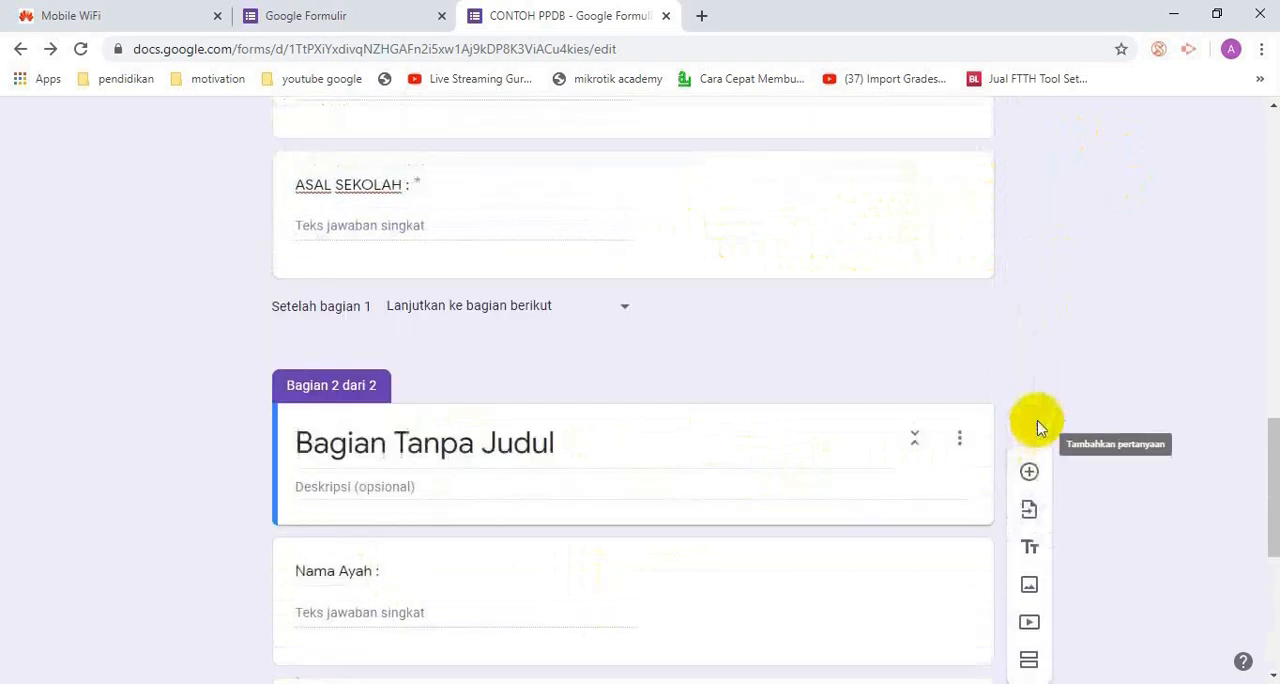
Title the second section of the form "DATA AYAH"
scroll(513, 297, "up", 3)
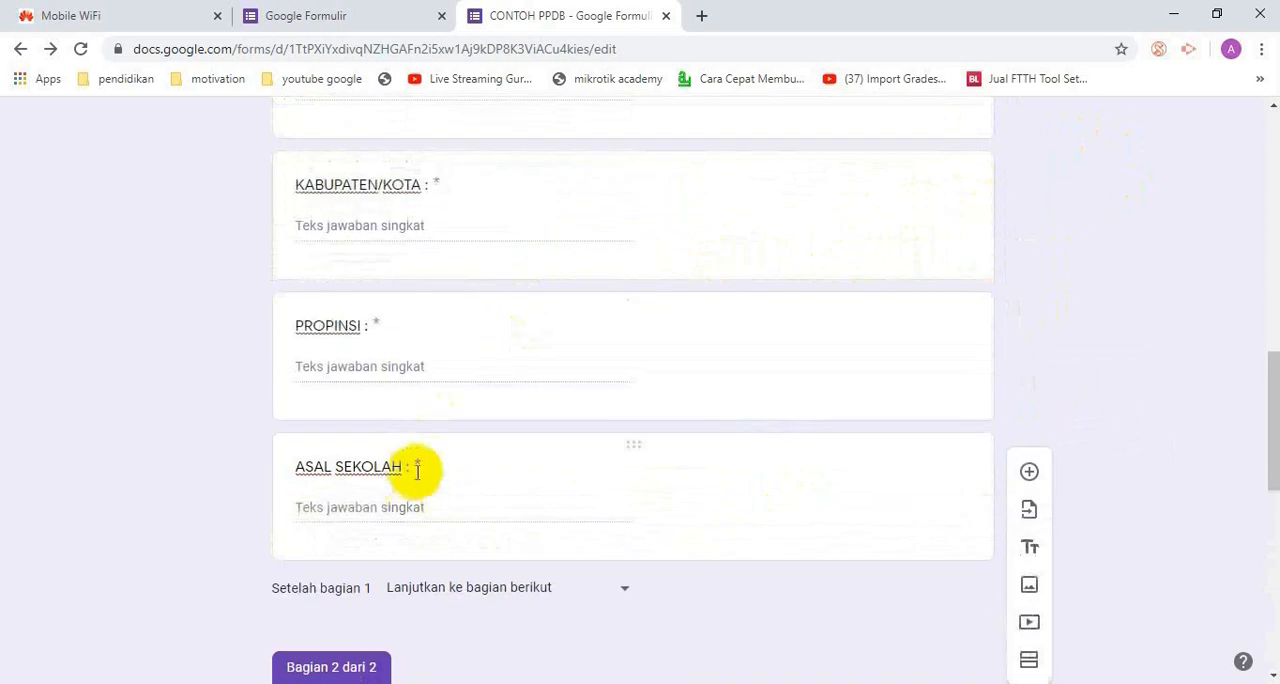
scroll(420, 466, "down", 5)
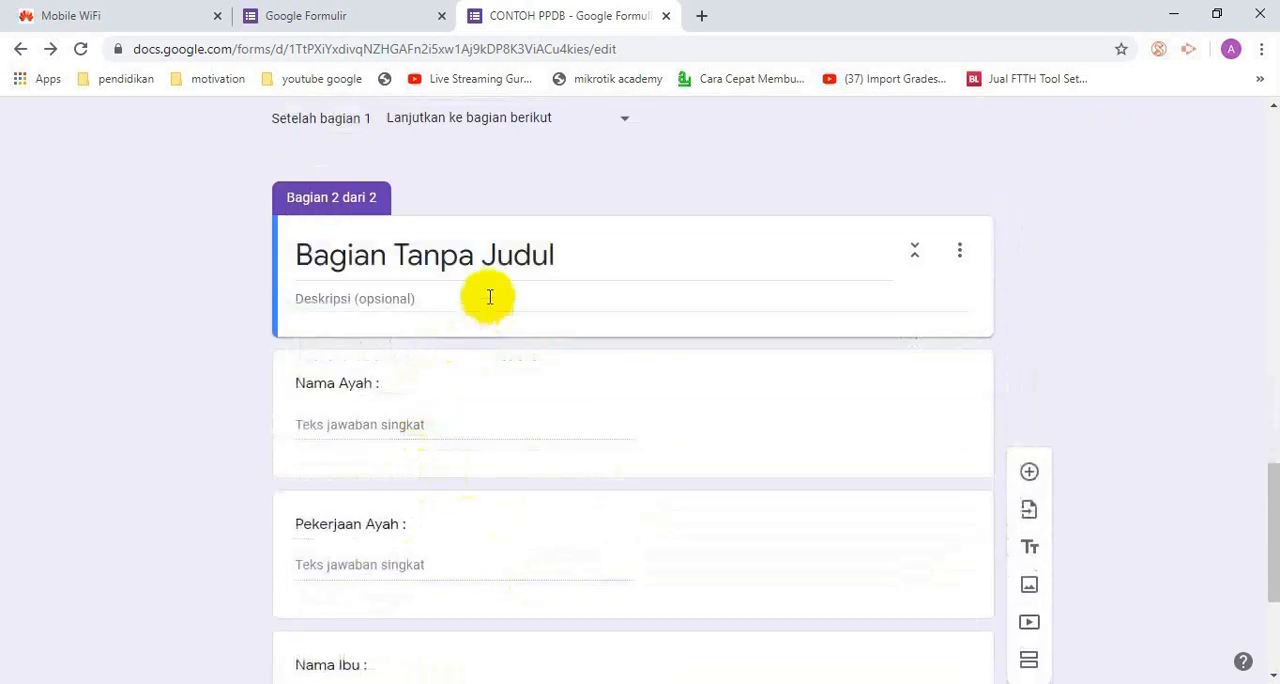
left_click(575, 253)
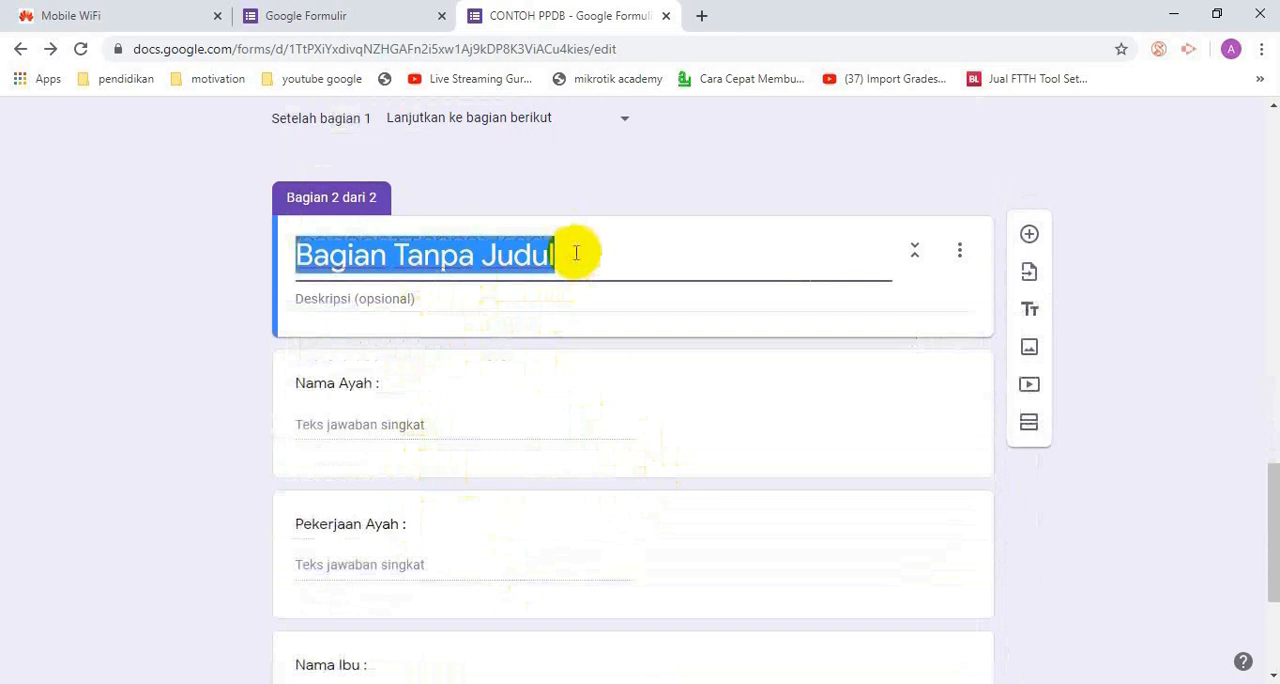
type("dat")
key("BackSpace")
type("DATA AYAH")
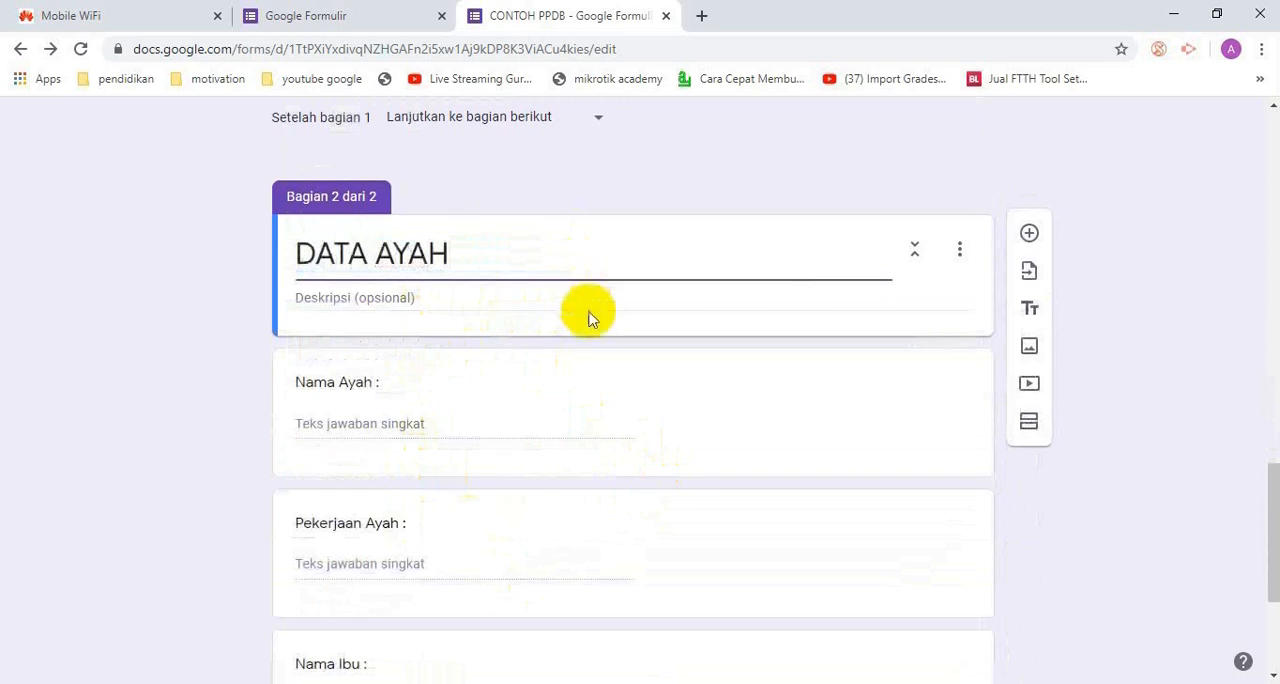
Add another section directly after the Pekerjaan Ayah question and title it "DATA IBU"
scroll(591, 314, "down", 3)
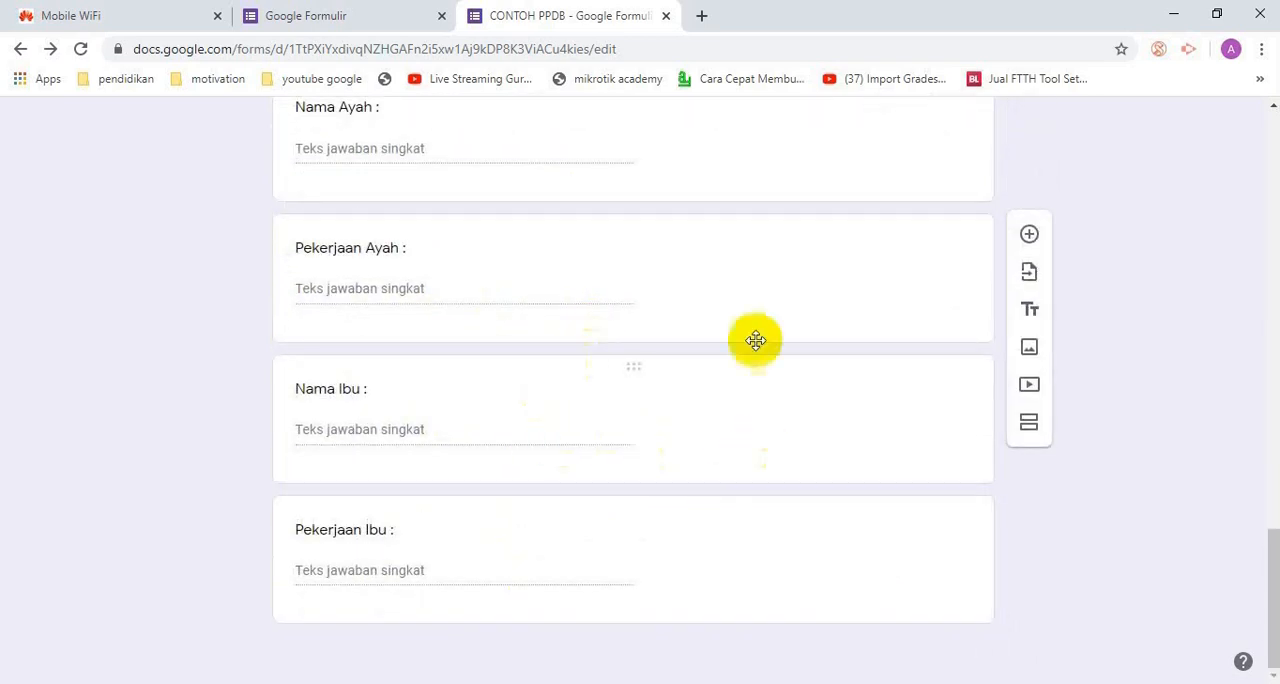
left_click(885, 290)
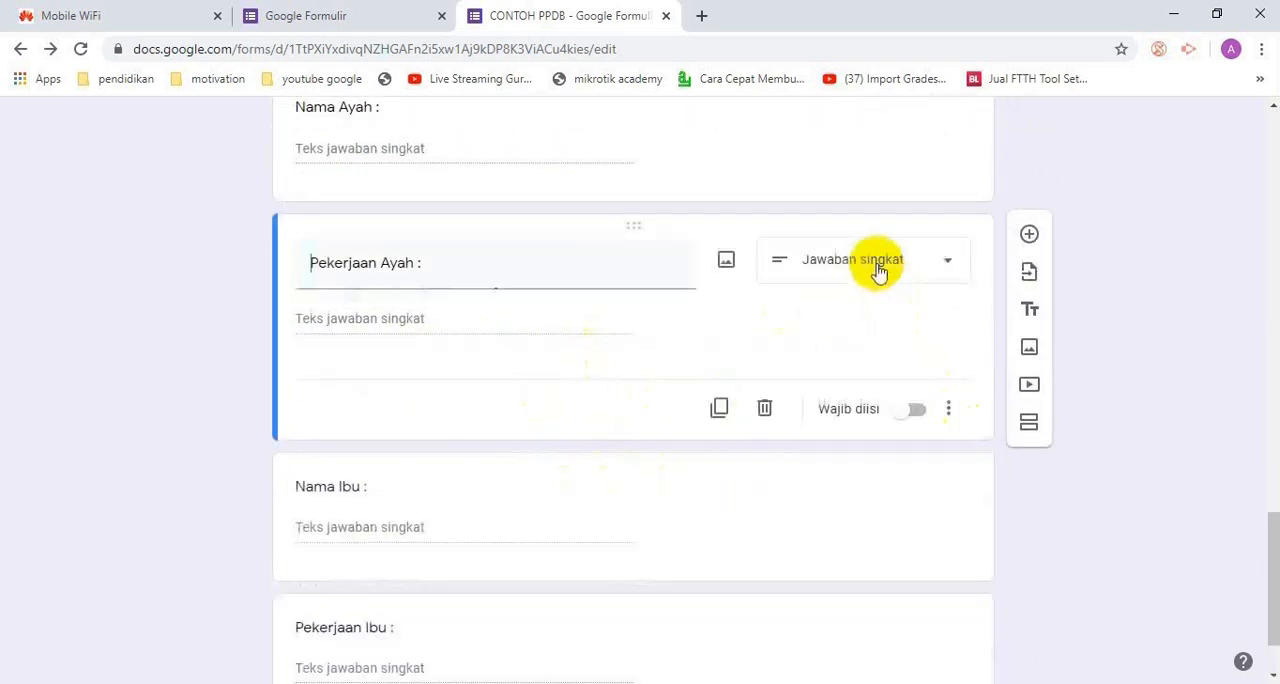
left_click(1029, 430)
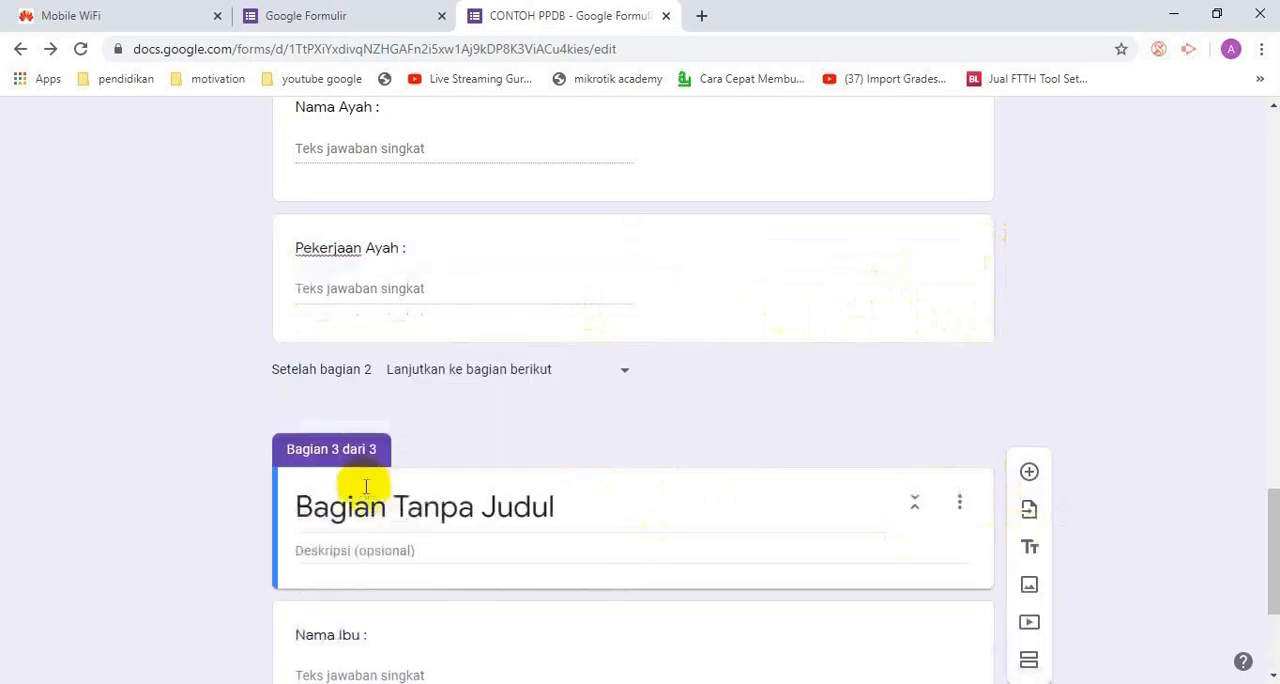
left_click_drag(363, 486, 543, 508)
type("DATA IBU")
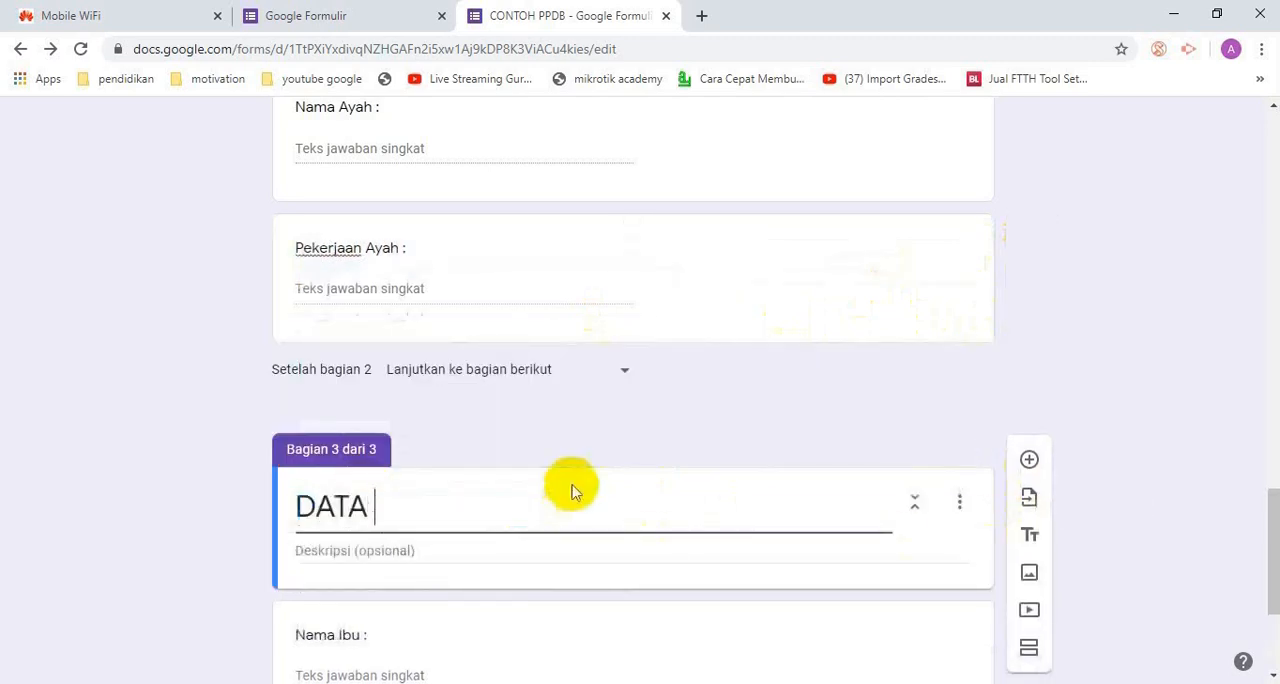
left_click(1062, 303)
Review the form's sections and their questions, from DATA IBU back up to the CONTOH PPDB header
scroll(1040, 350, "up", 5)
scroll(1030, 390, "down", 6)
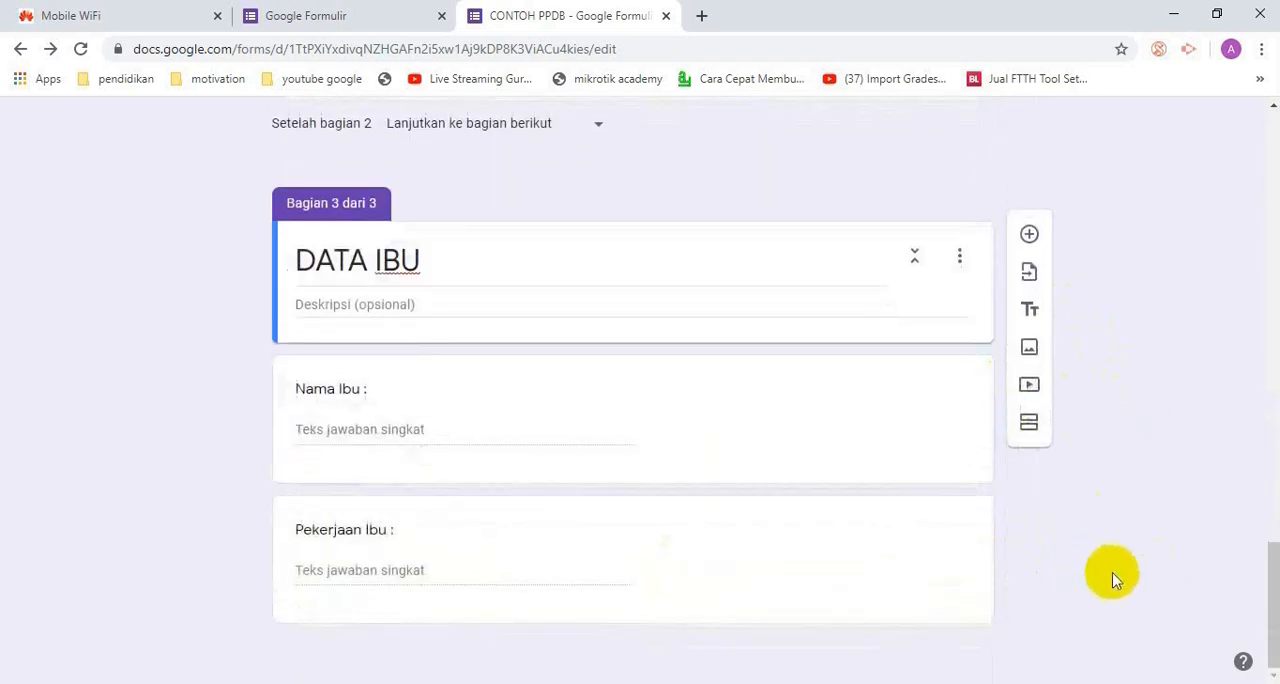
scroll(1133, 555, "up", 4)
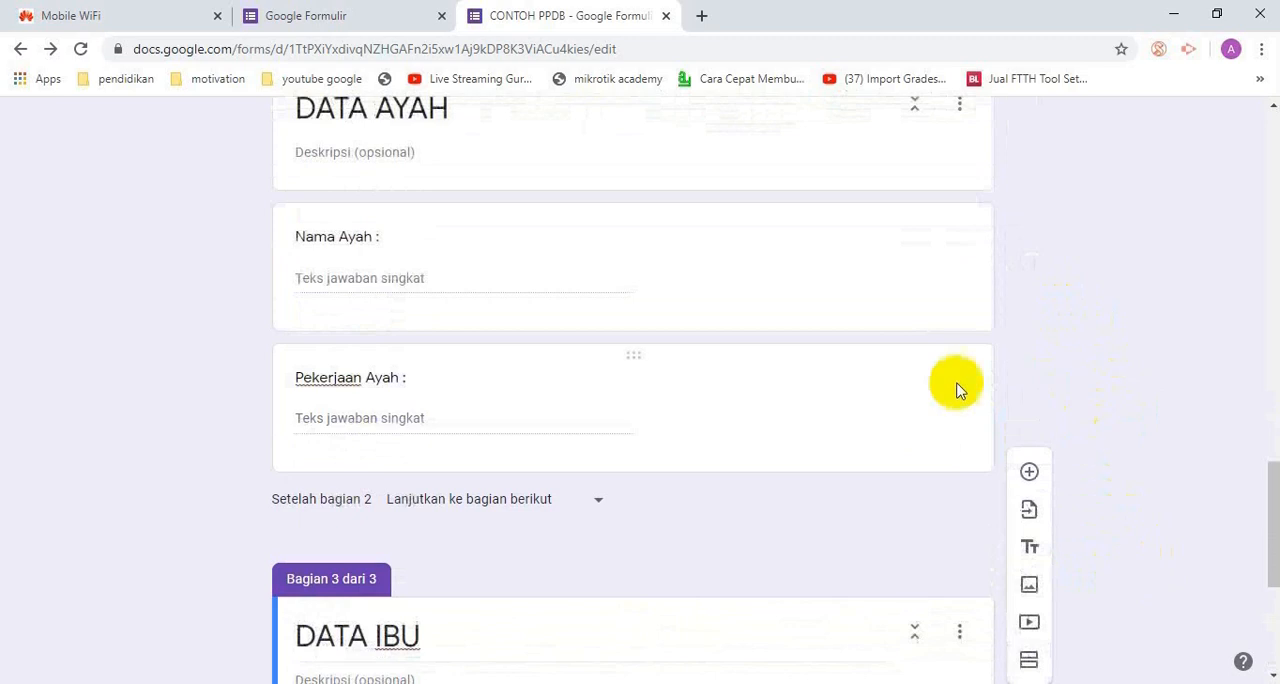
scroll(1003, 362, "down", 3)
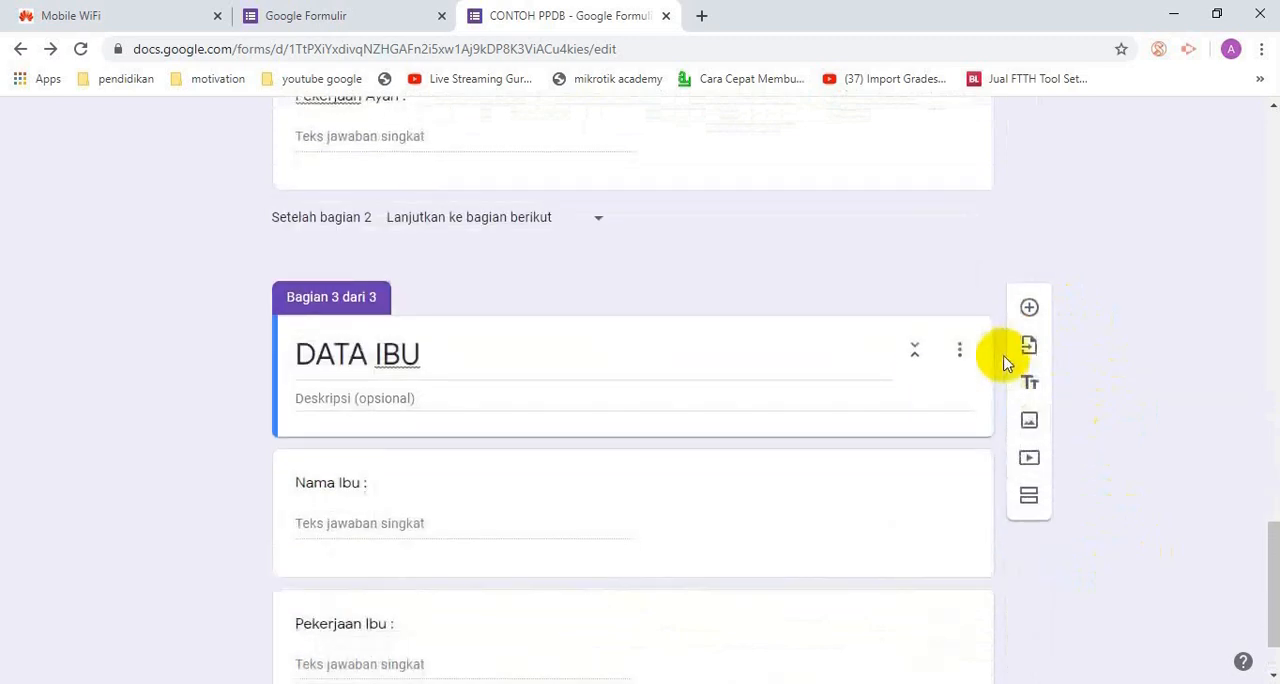
scroll(1003, 362, "up", 5)
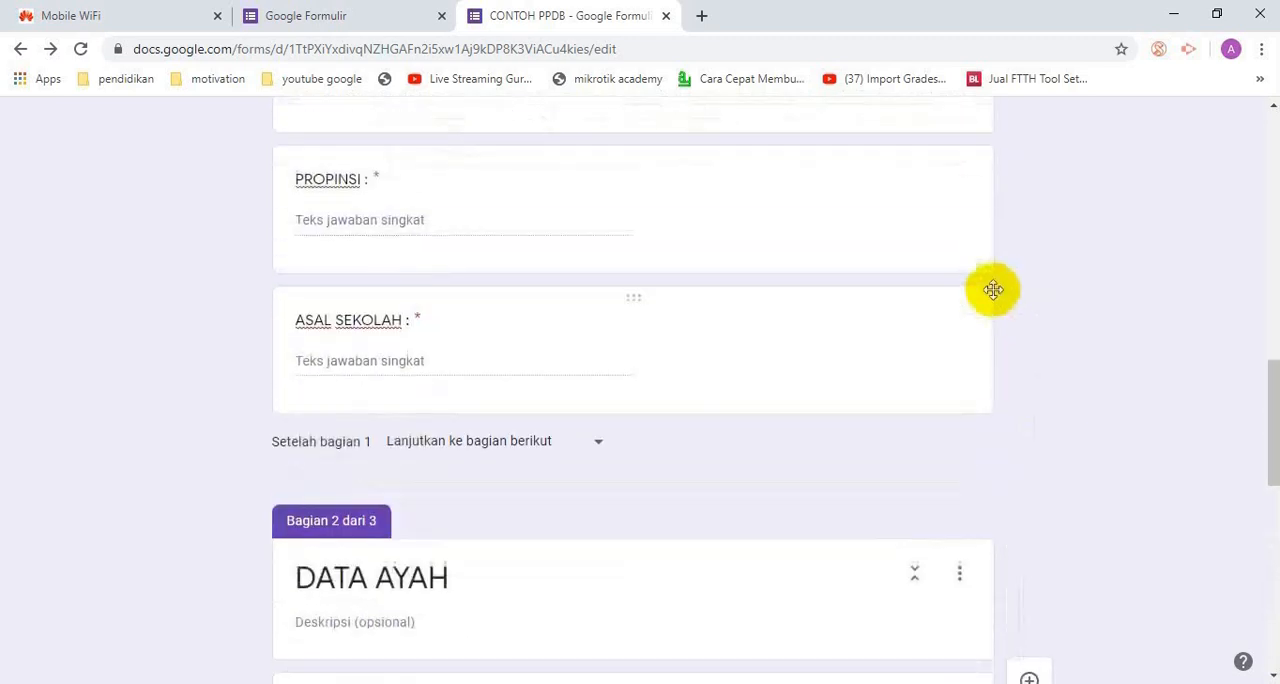
scroll(993, 290, "up", 10)
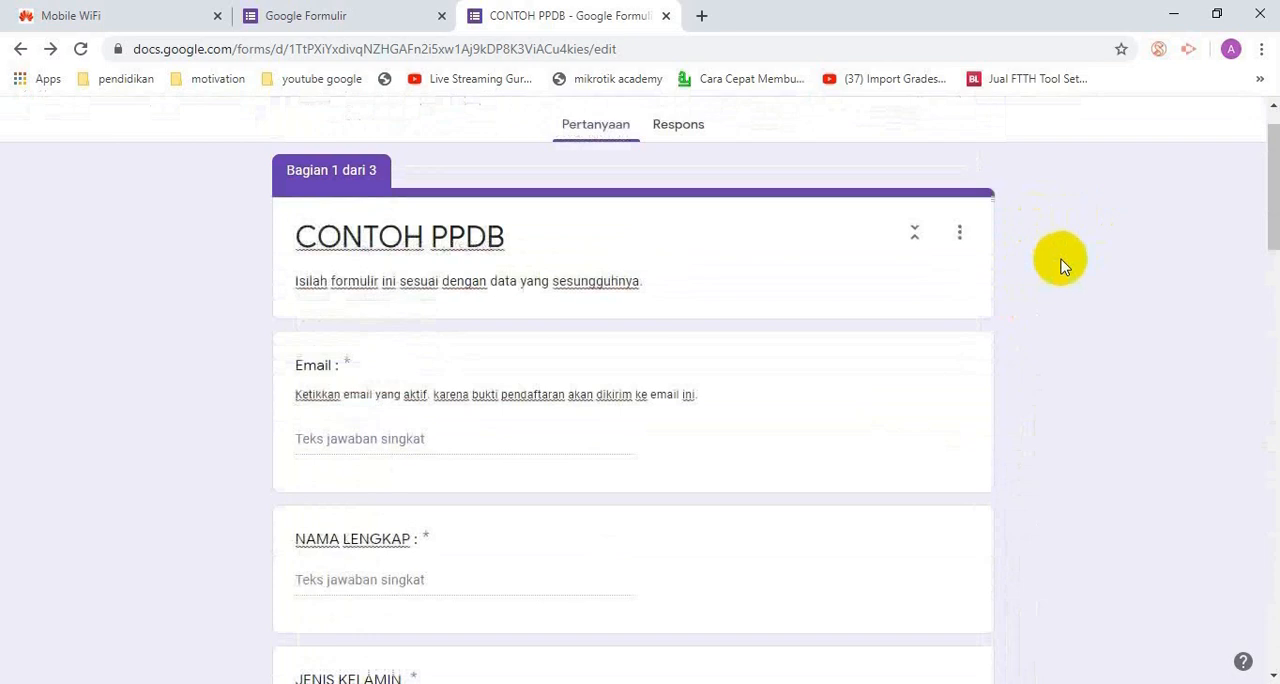
scroll(1063, 265, "up", 1)
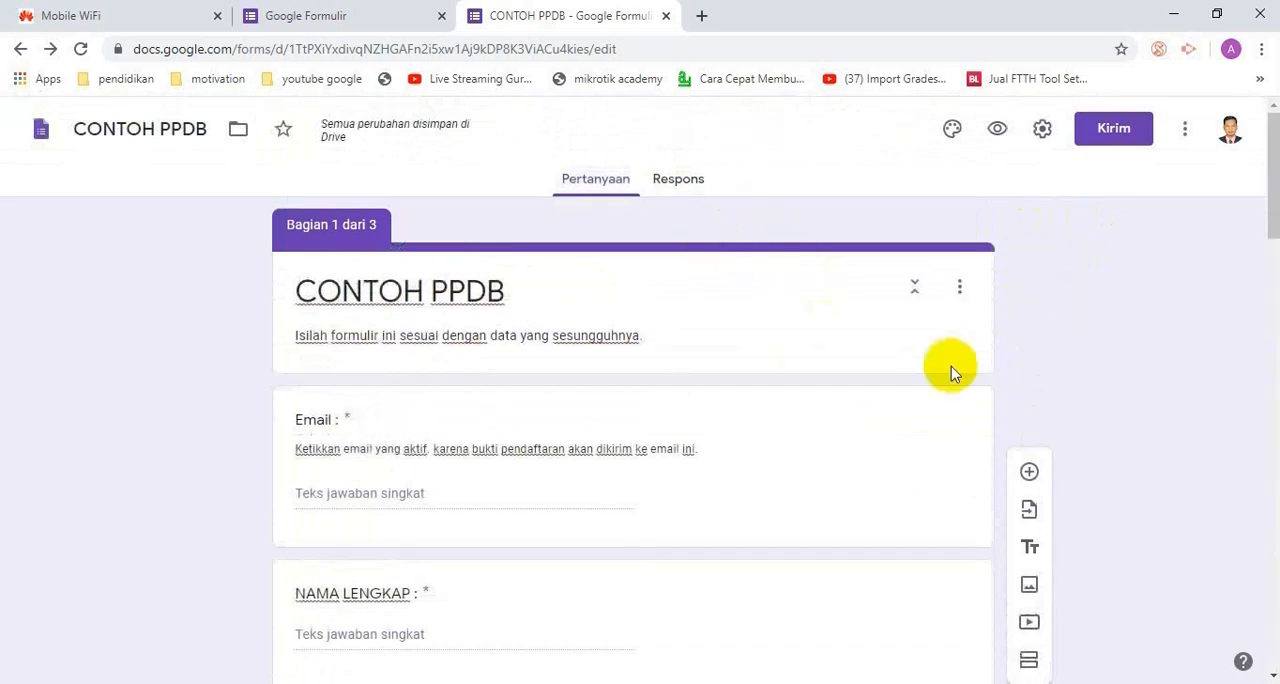
Create a new spreadsheet named "CONTOH PPDB (Respons)" as the destination for the form's responses
left_click(699, 188)
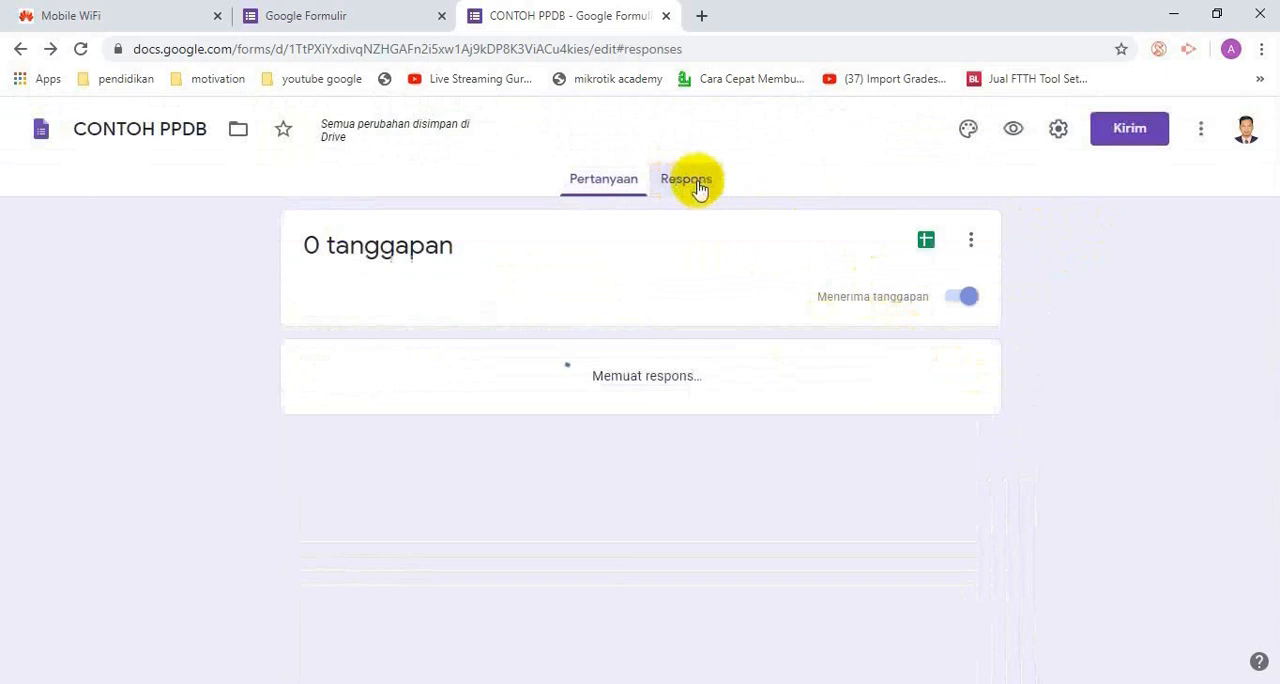
left_click(927, 243)
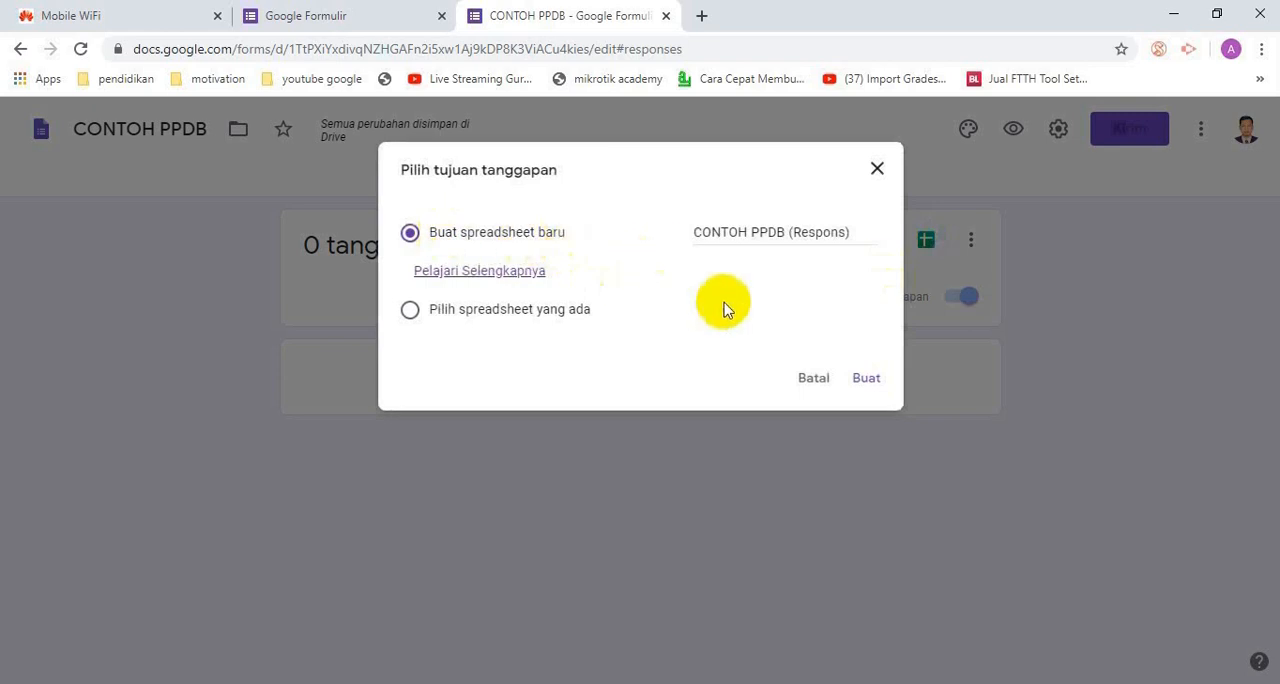
left_click(872, 378)
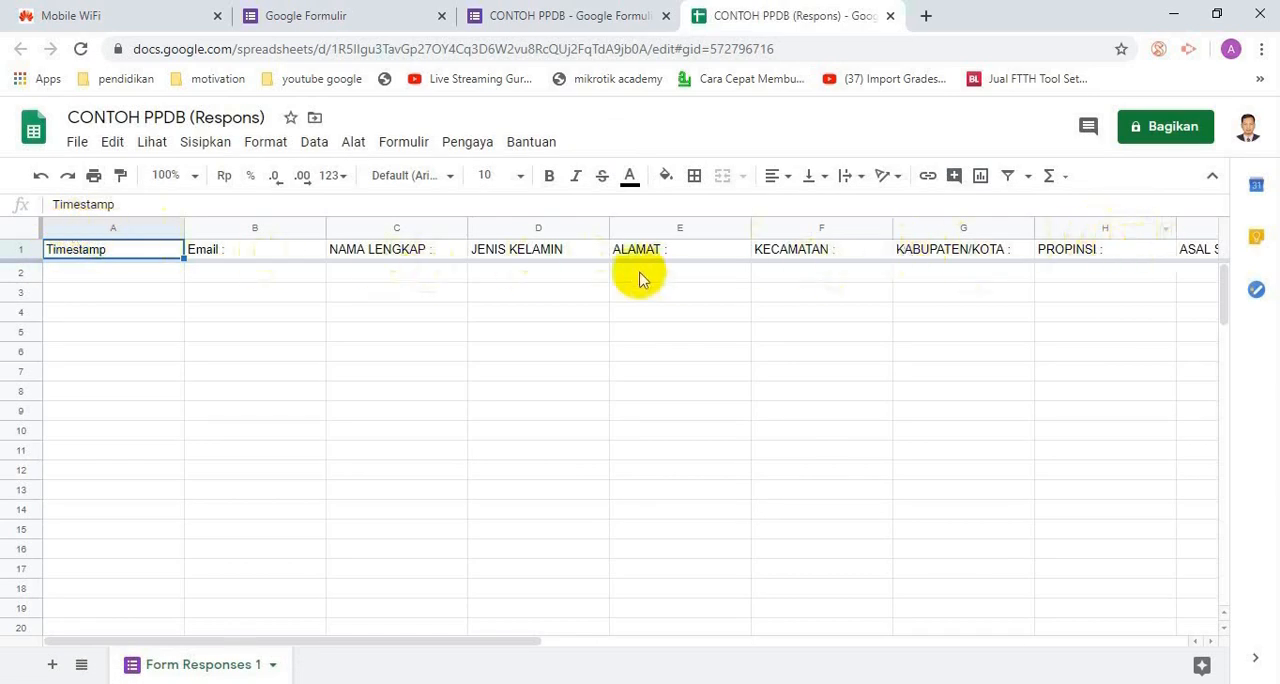
Insert one empty column to the left of the Timestamp column in the response sheet
right_click(126, 234)
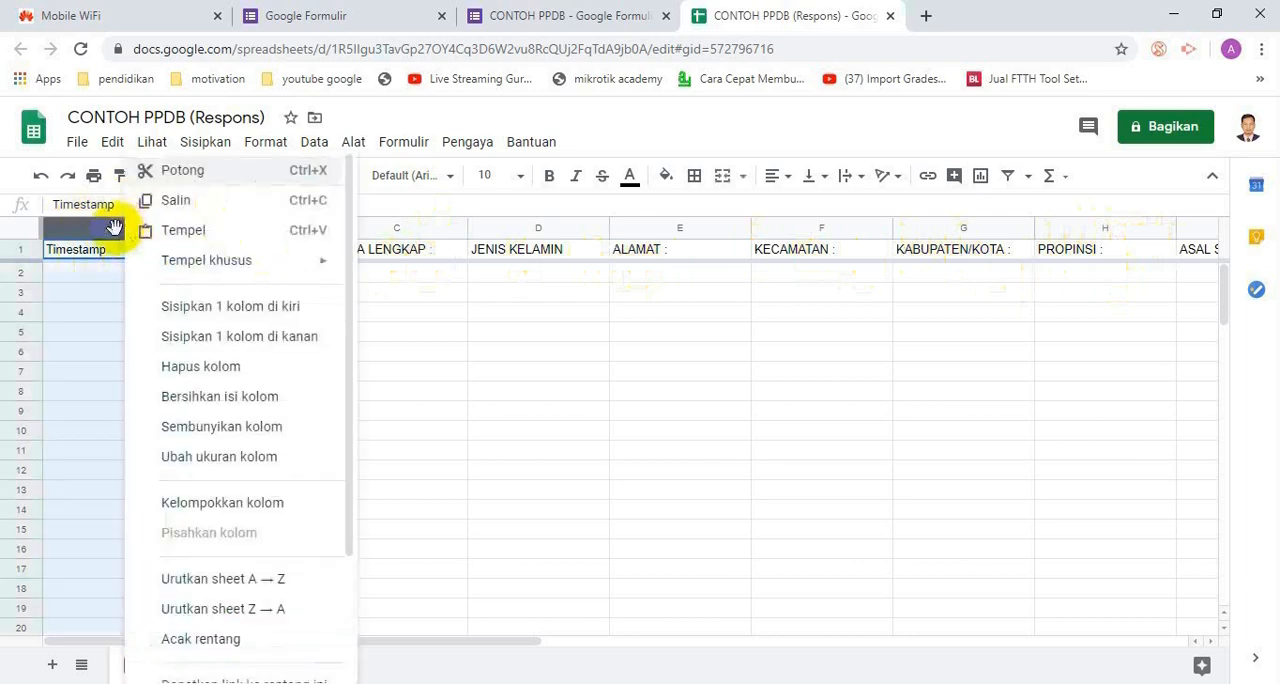
left_click(256, 316)
left_click(126, 272)
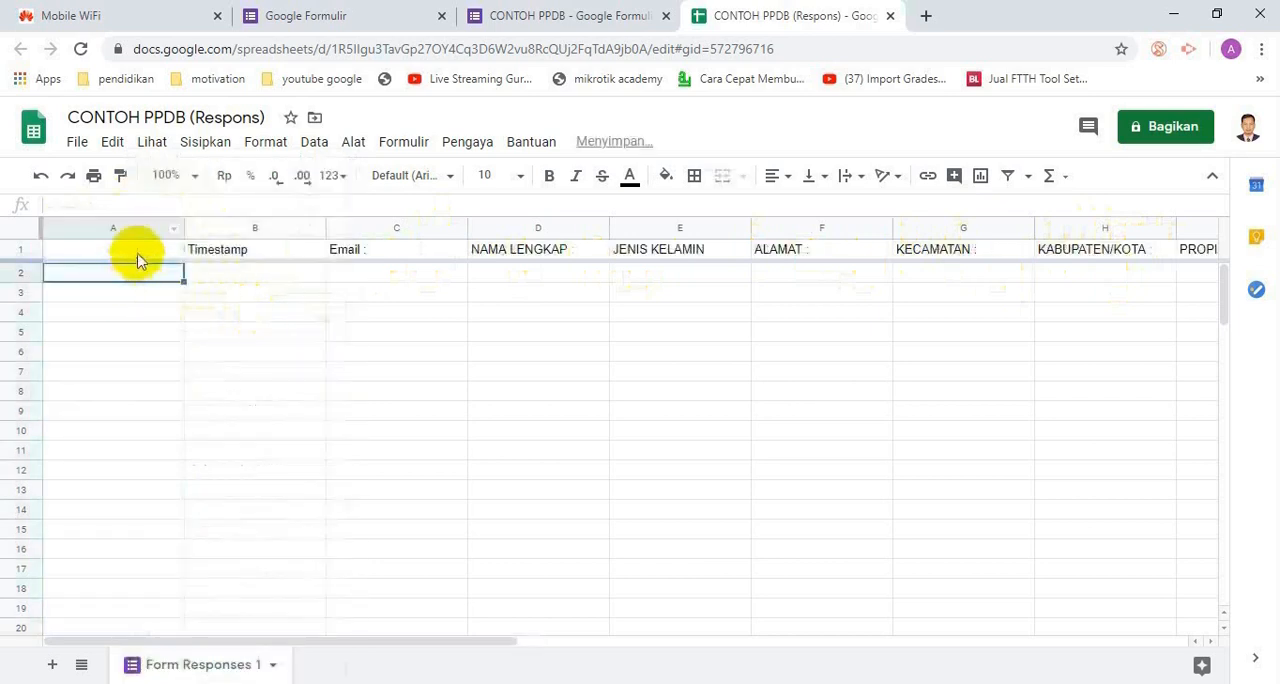
Copy =ArrayFormula(IF(LEN(B:B);if(ROW(B:B)=1;"ID";TEXT(ROW(A:A)-1;"0000"));)) from the catatanPPDB notes in Notepad++ into cell A1 of the response sheet
left_click(138, 252)
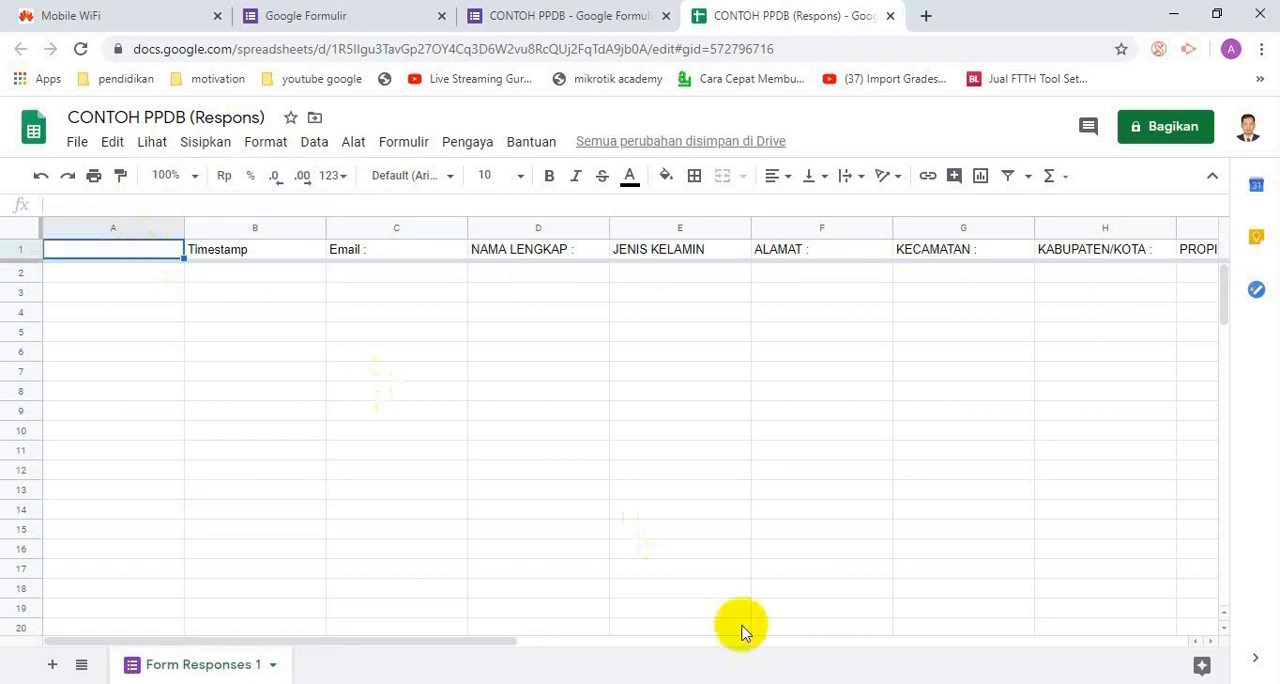
key("alt+Tab")
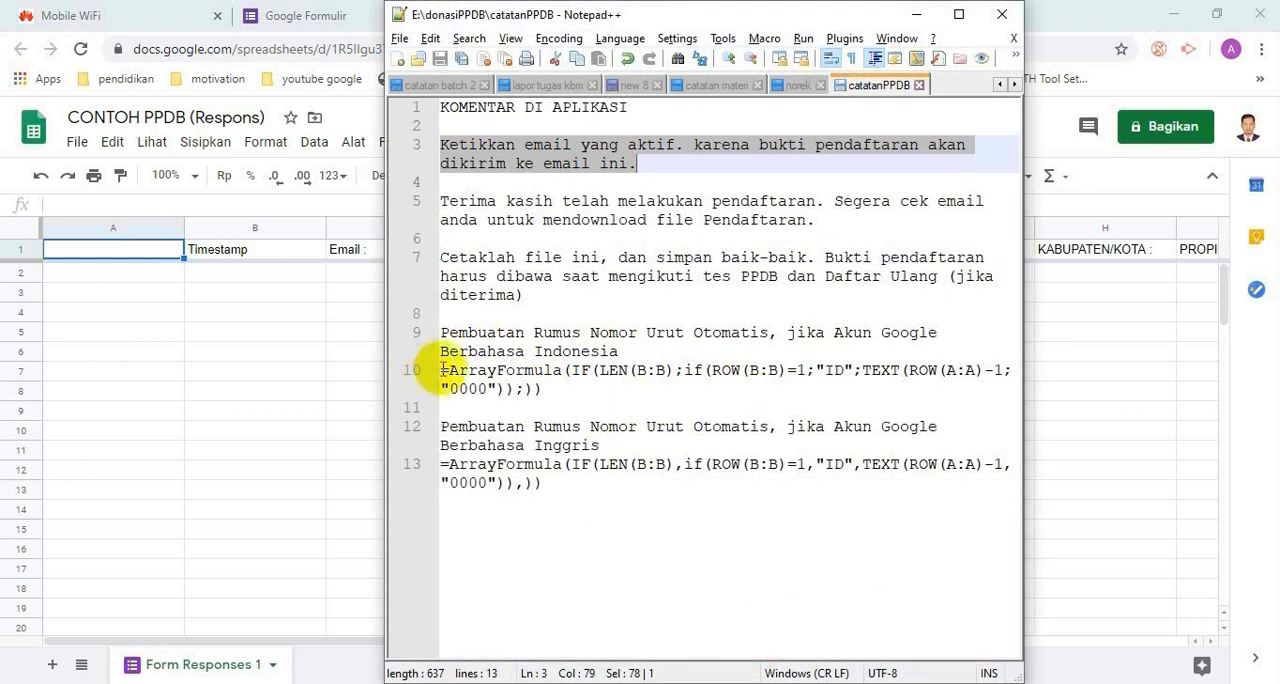
left_click_drag(443, 371, 659, 407)
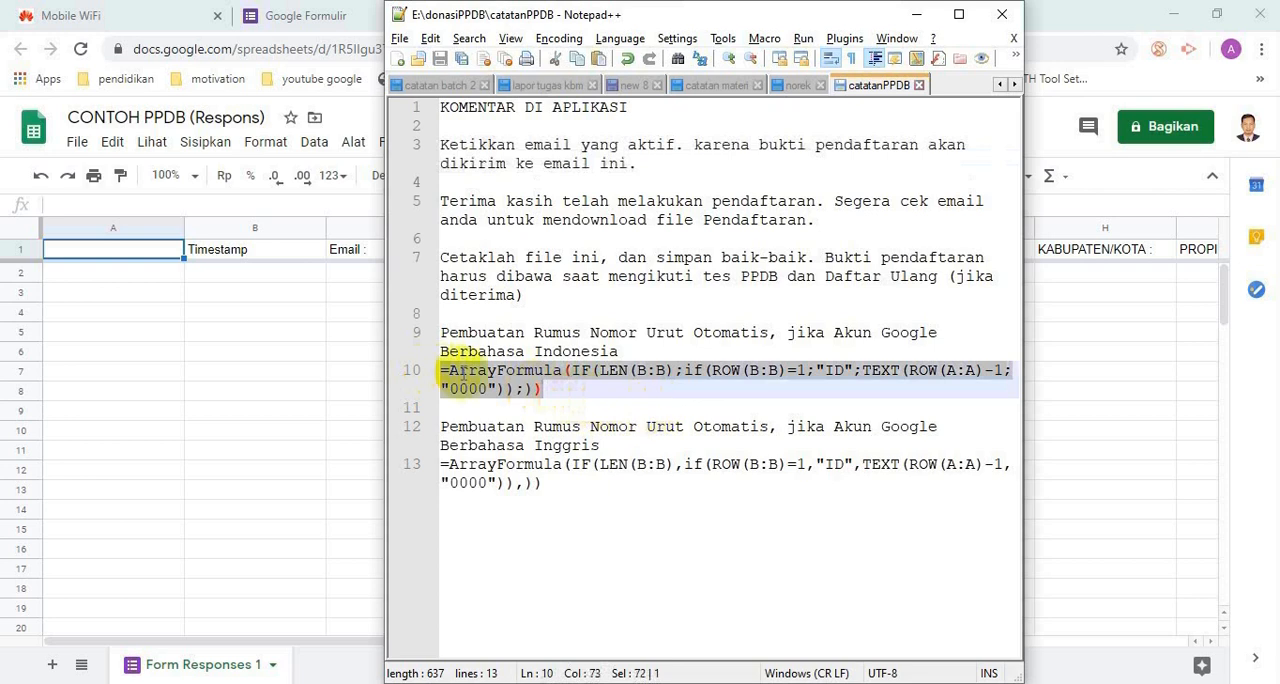
left_click(145, 258)
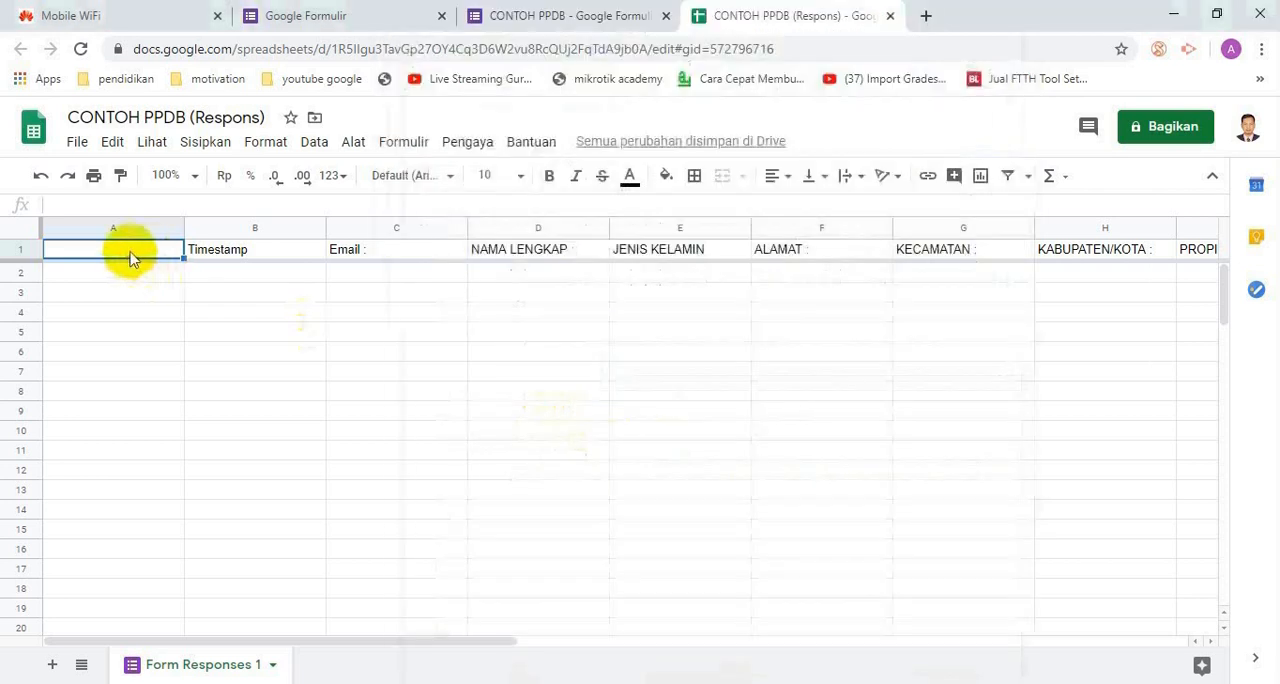
type("=ArrayFormula(IF(LEN(B1:B),IF(ROW(B1:B)=1,\"ID\",TEXT(ROW(A1:A)-1,\"0000\")),))")
left_click(128, 307)
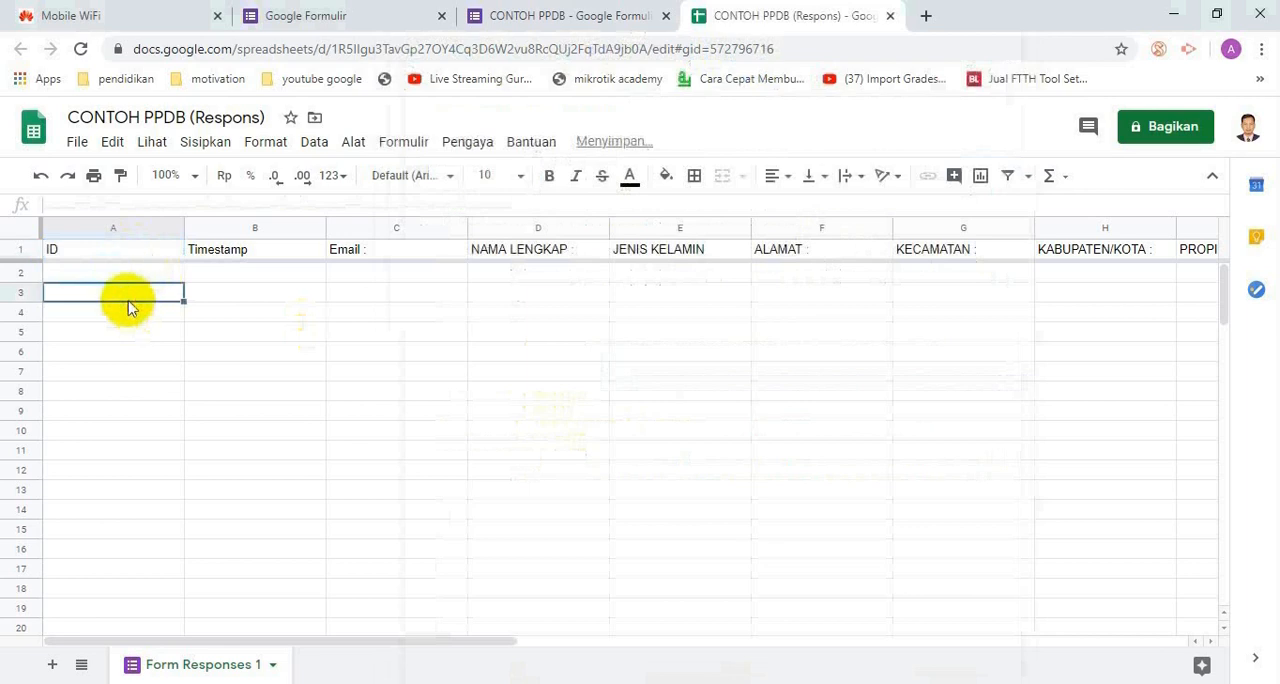
Check the numbering formula in cell A1 and the contents of the cell directly below it
left_click(128, 272)
left_click(126, 253)
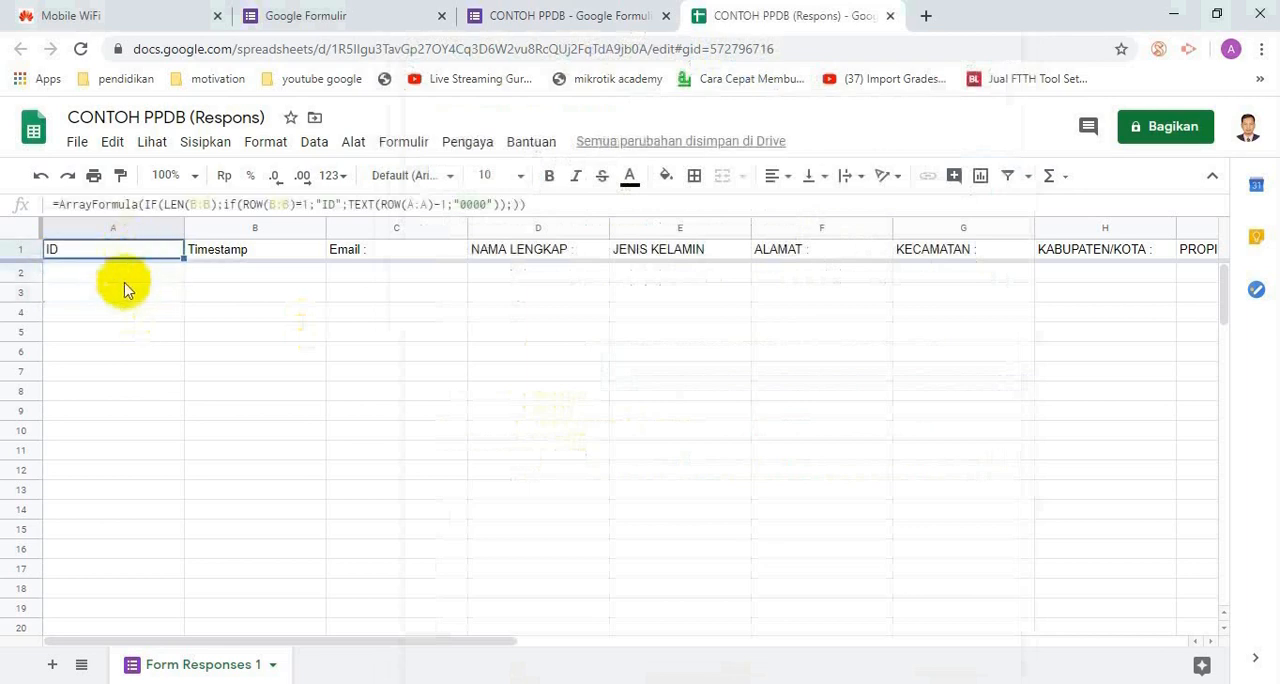
left_click(123, 268)
left_click(129, 255)
left_click(137, 274)
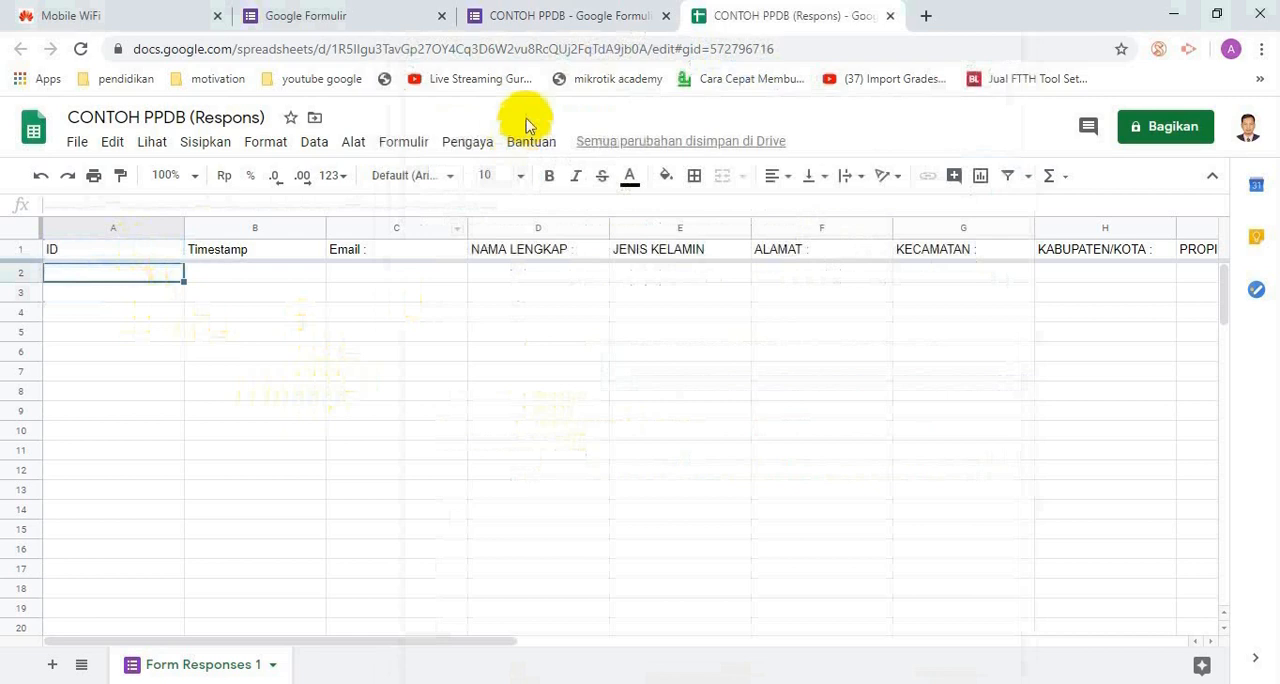
Return to the CONTOH PPDB form's questions and open the form's preview
left_click(557, 20)
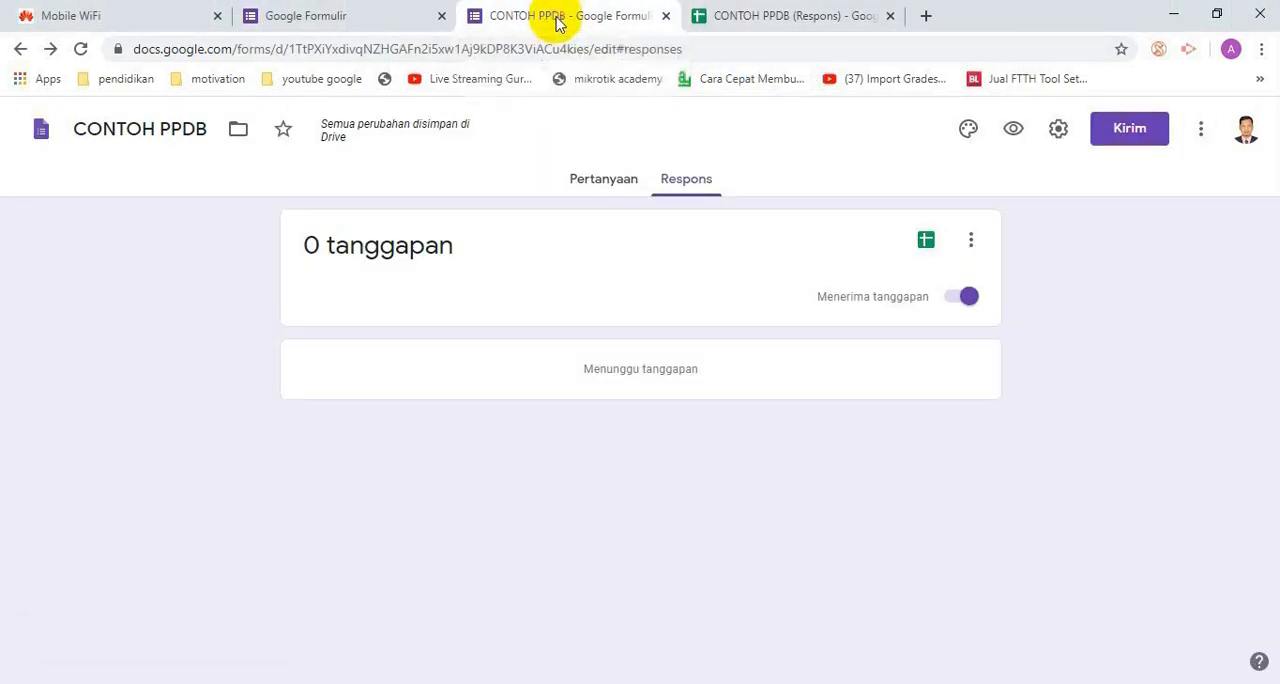
left_click(370, 18)
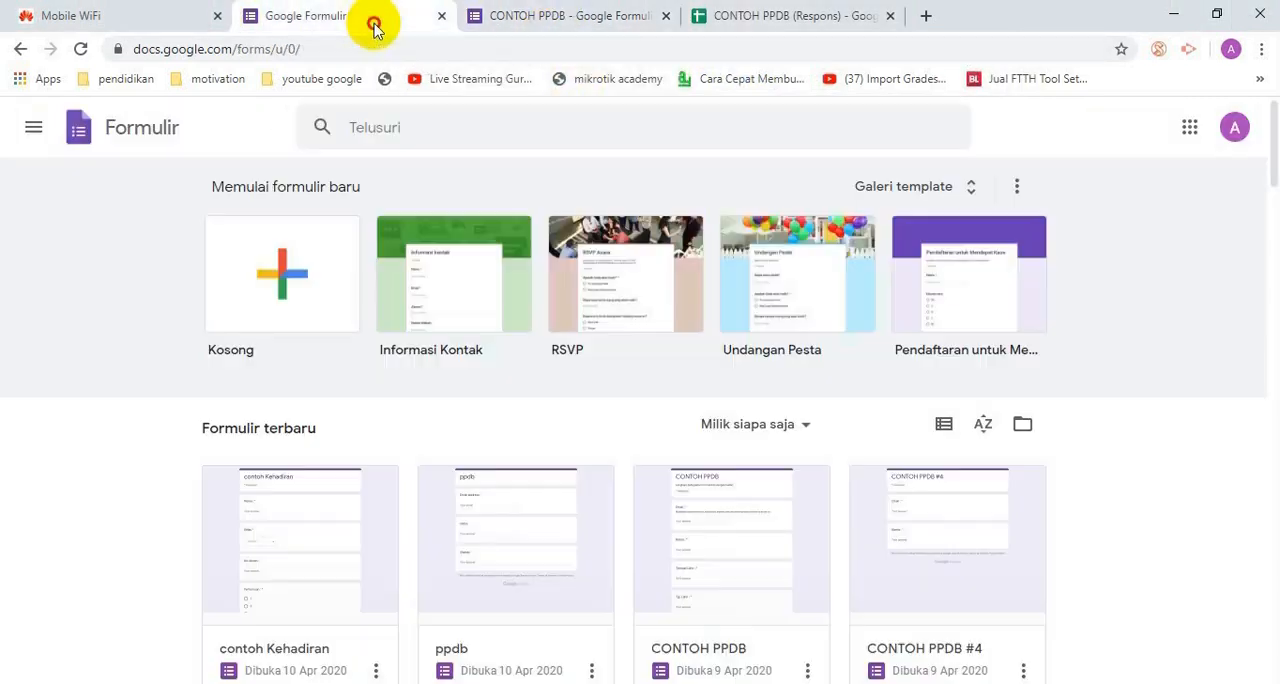
left_click(568, 18)
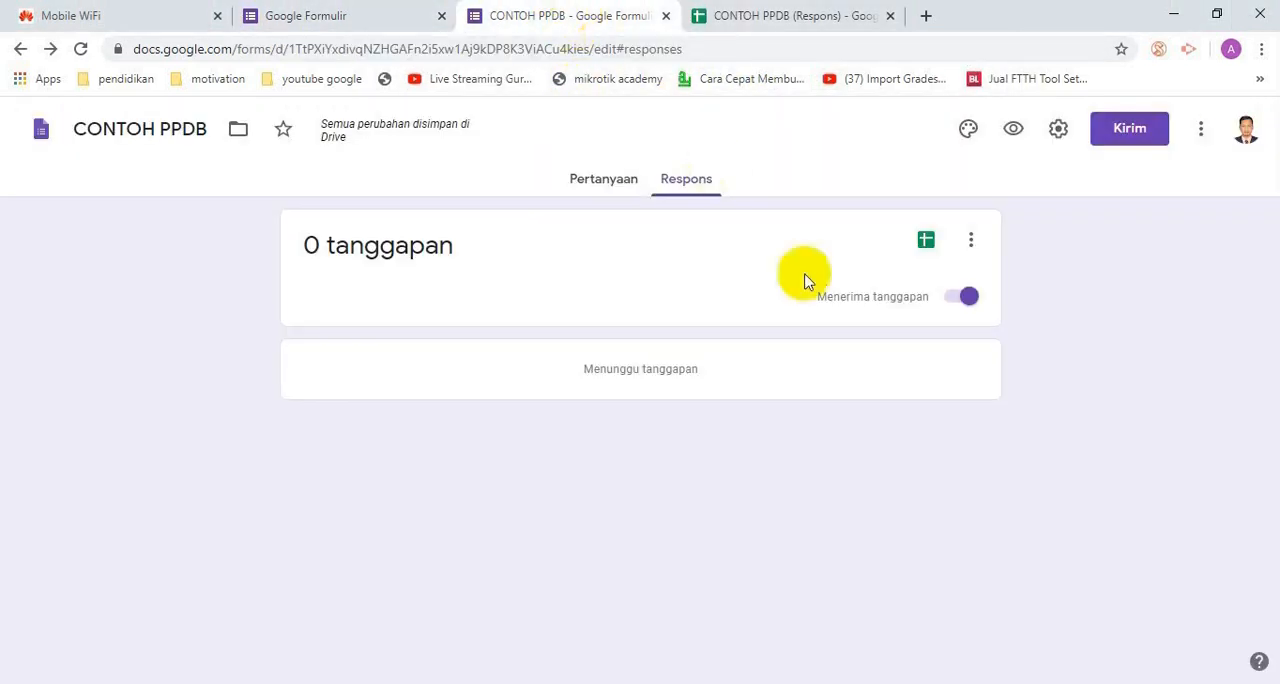
left_click(606, 180)
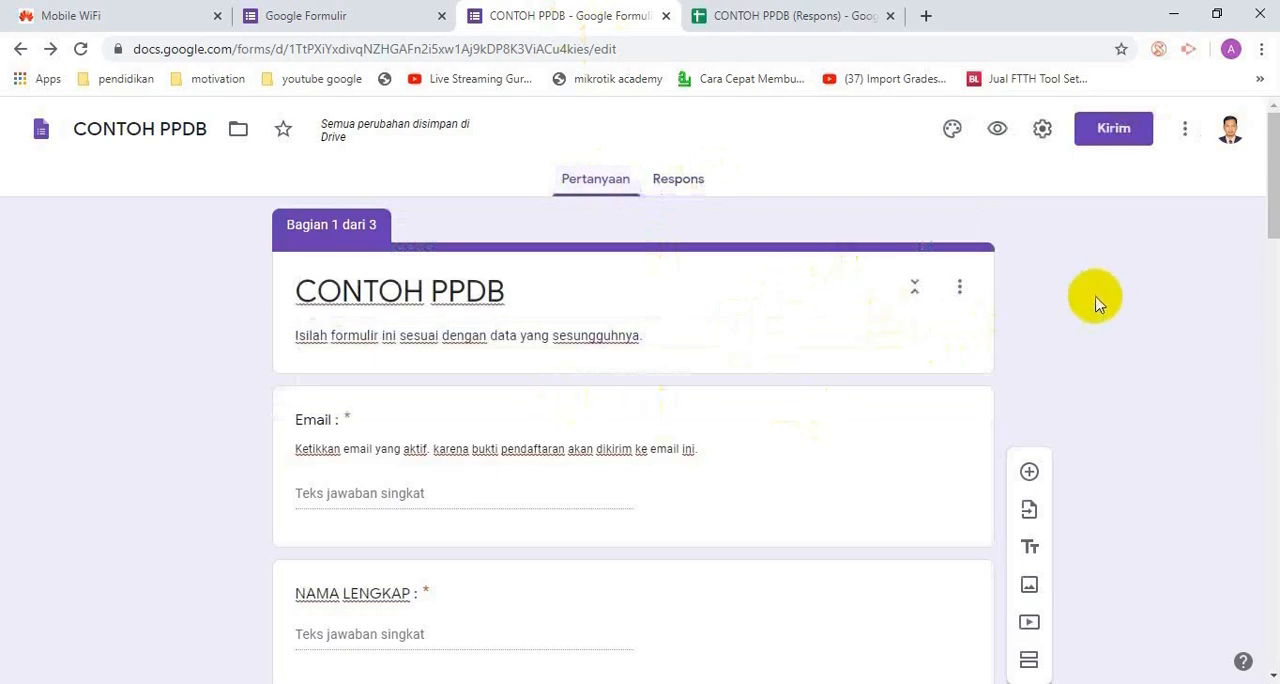
left_click(1000, 135)
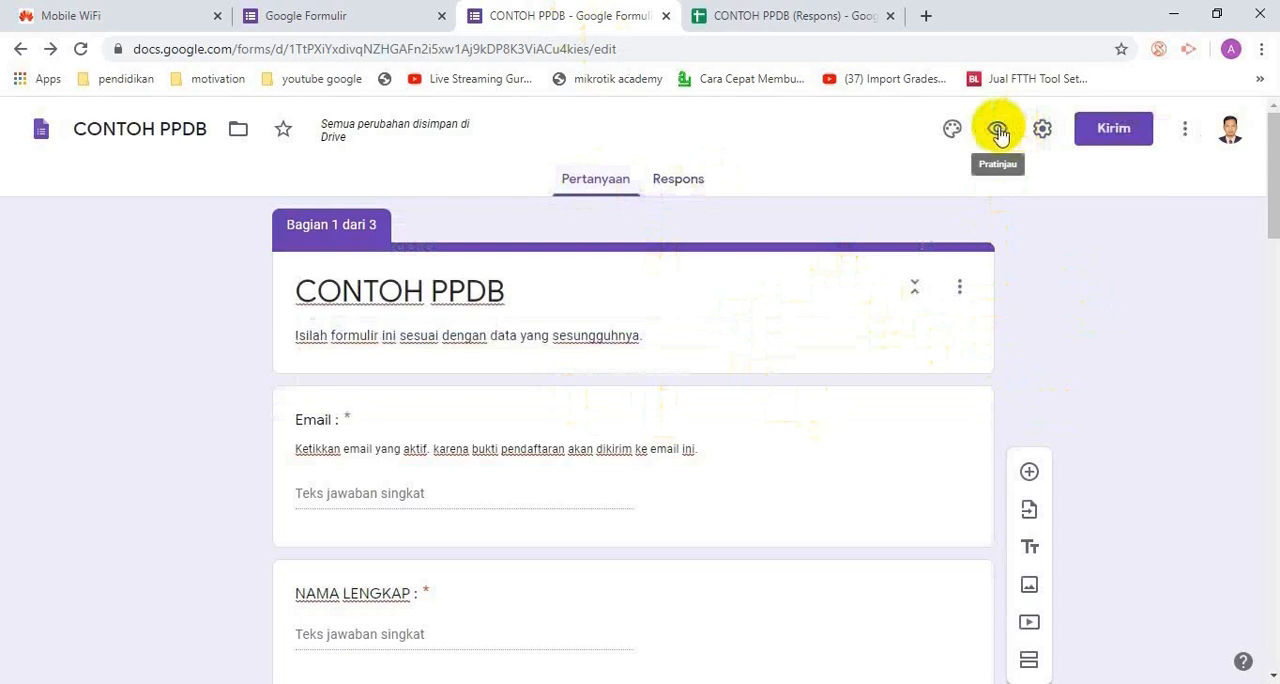
left_click(1000, 135)
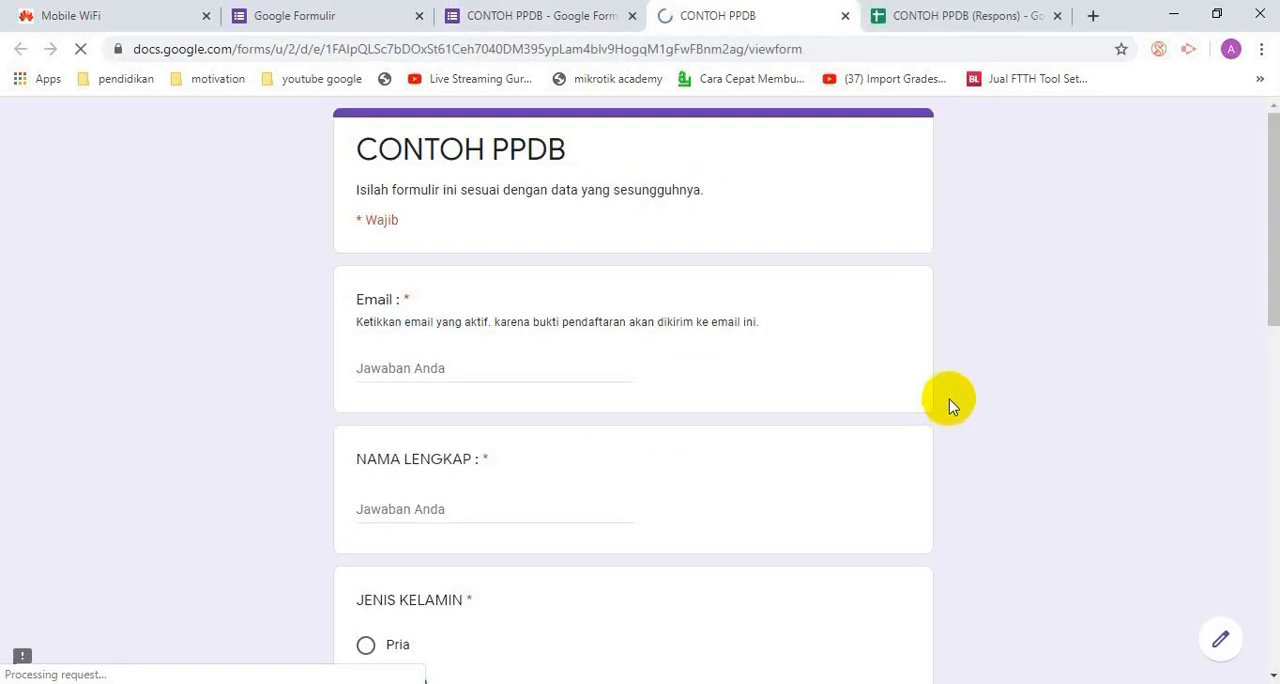
Fill in the applicant's email address and full name in the previewed form and choose Pria for JENIS KELAMIN
left_click(470, 367)
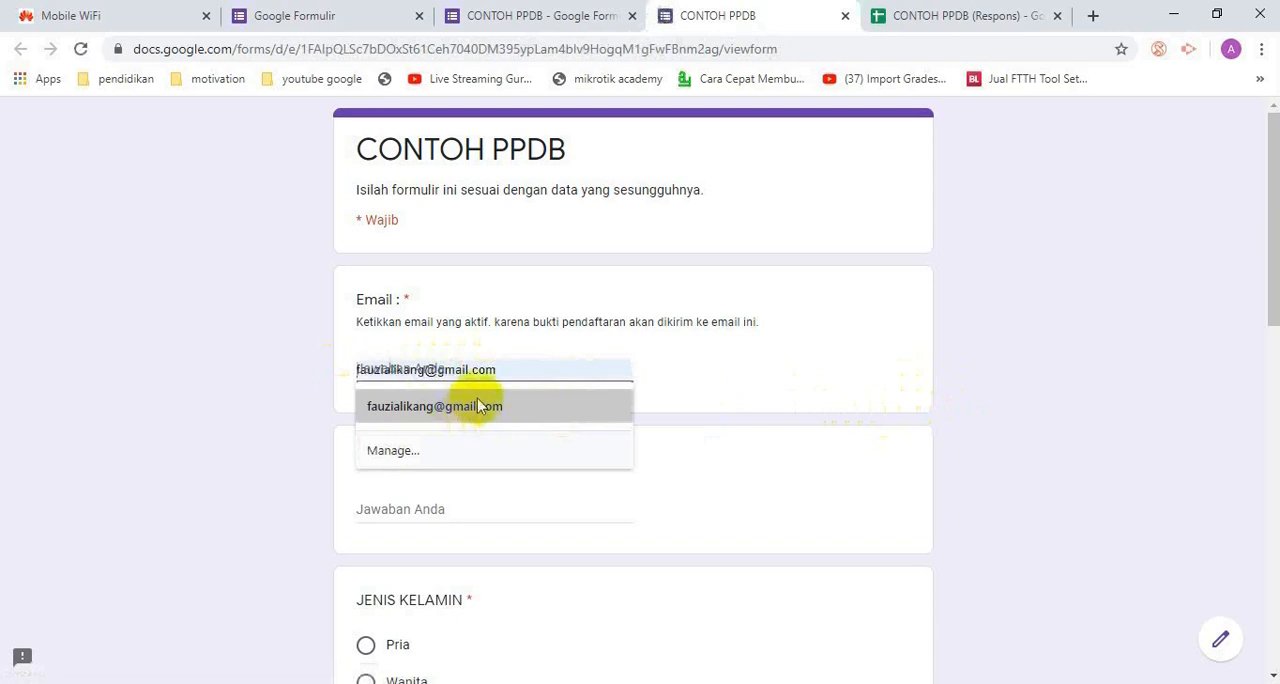
left_click(480, 405)
scroll(700, 400, "down", 1)
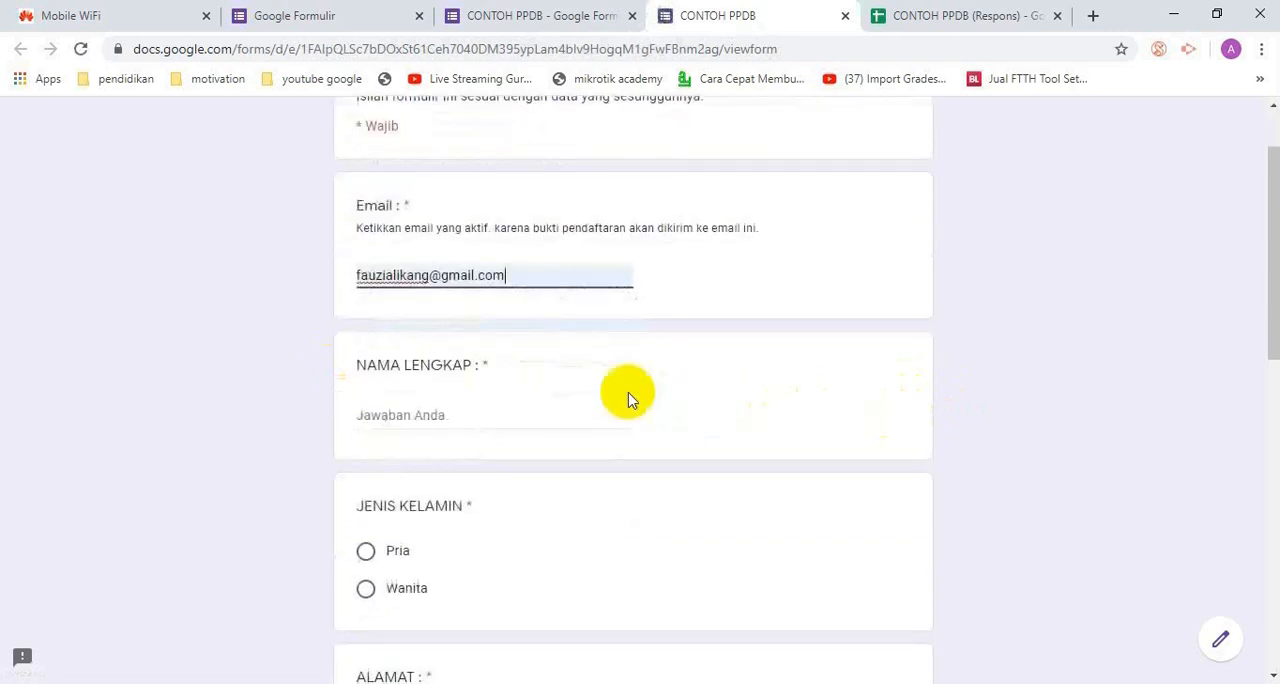
left_click(500, 418)
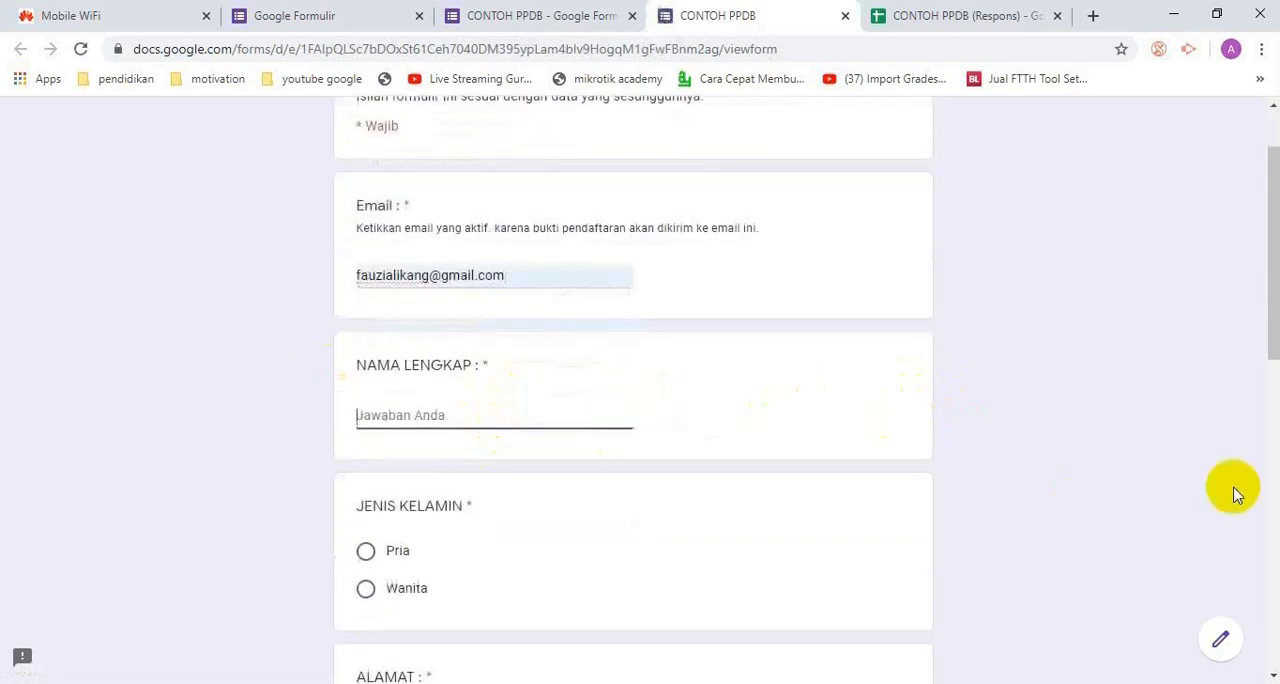
type("b")
key("BackSpace")
type("Budi")
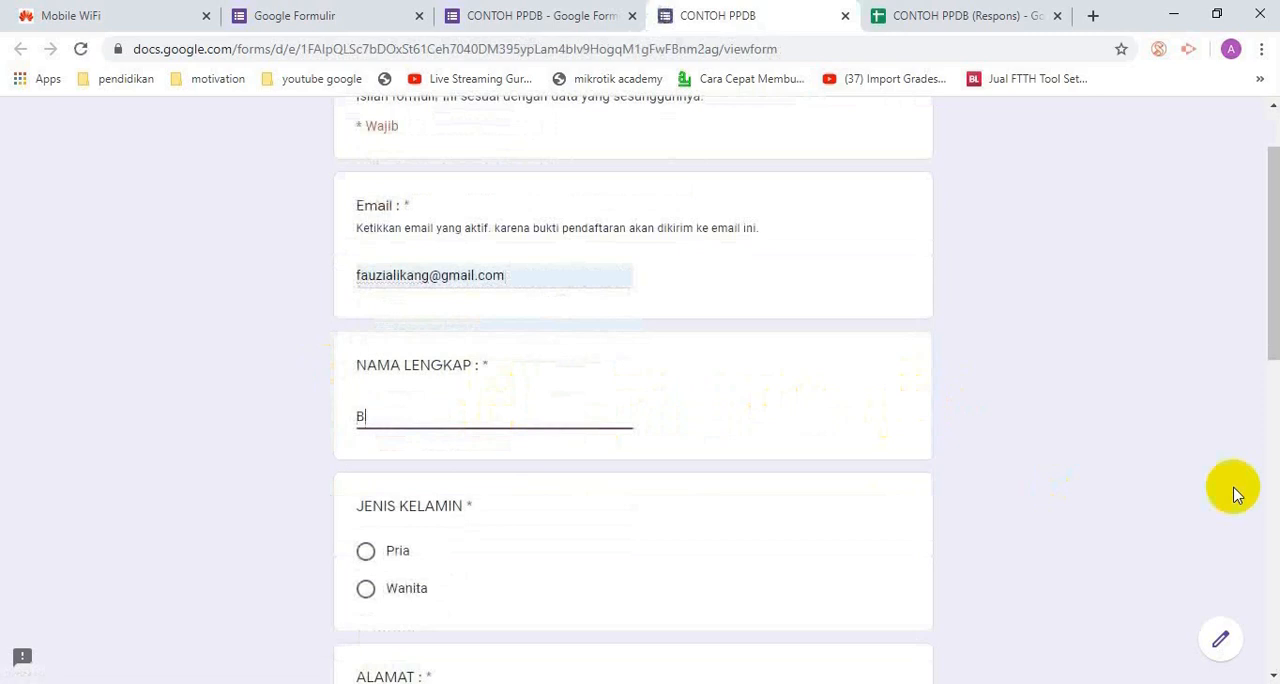
left_click(366, 551)
Fill in the applicant's address, district, regency and province under ALAMAT, KECAMATAN, KABUPATEN/KOTA and PROPINSI
scroll(745, 500, "down", 2)
scroll(745, 507, "down", 2)
left_click(489, 447)
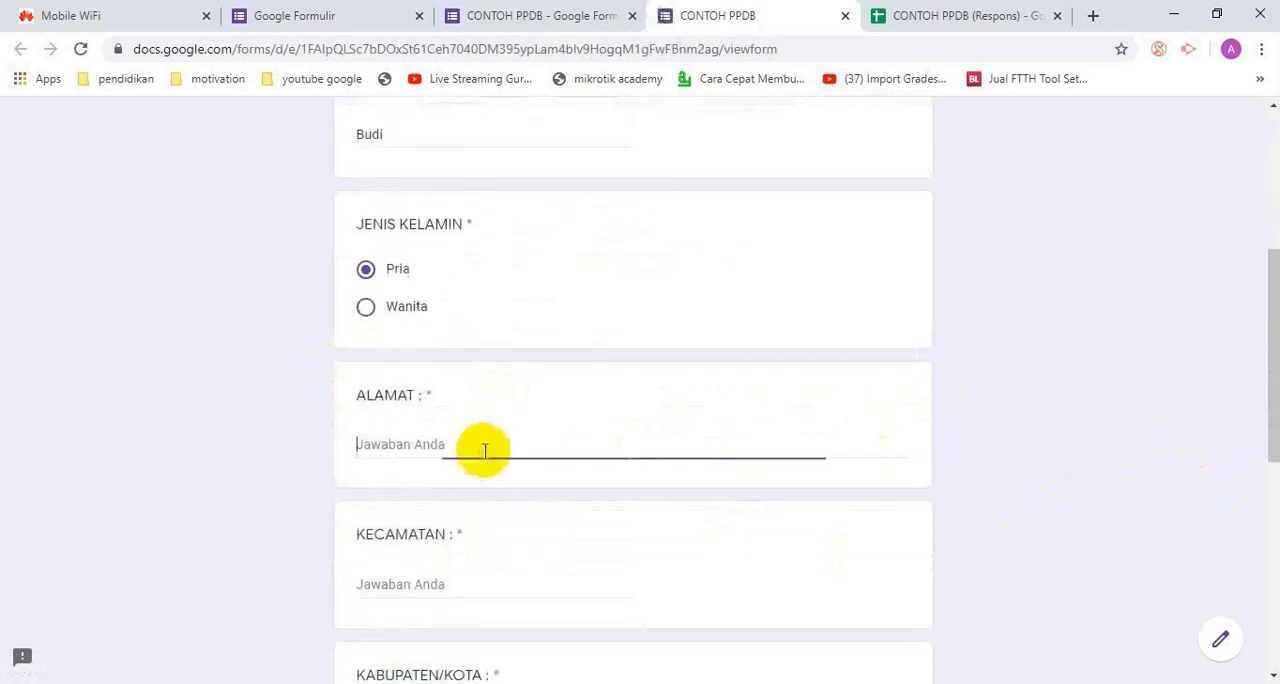
type("Nambaan")
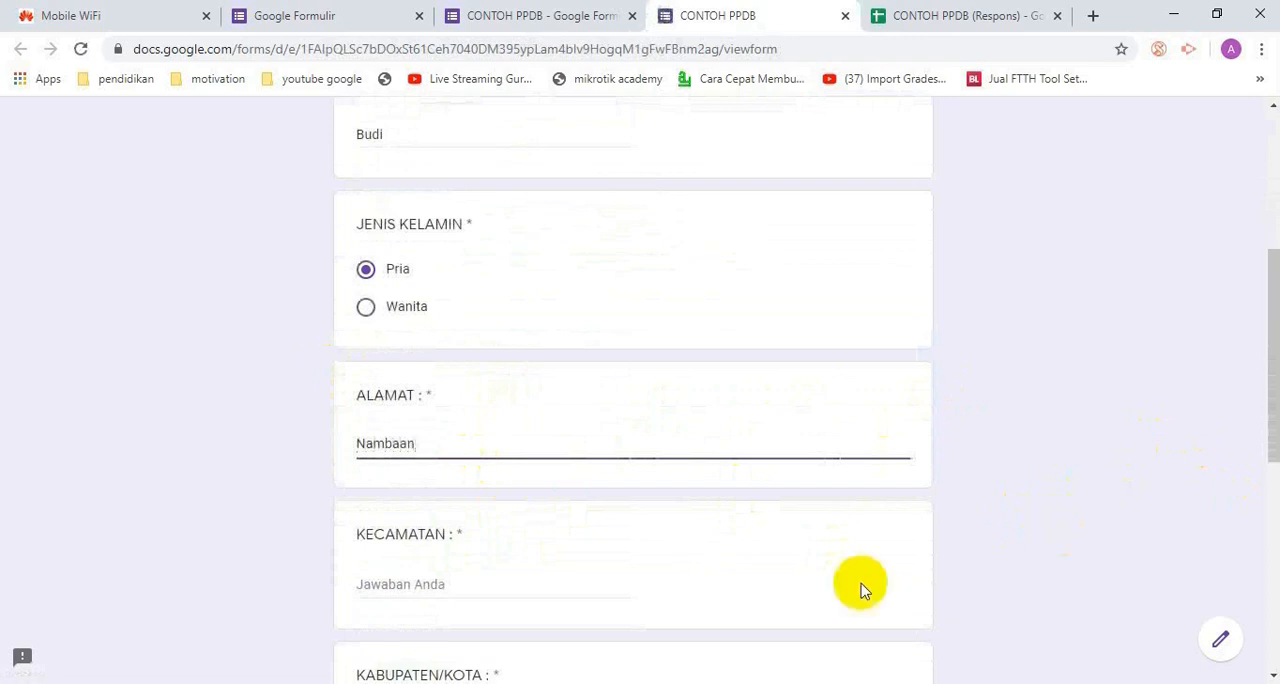
left_click(434, 580)
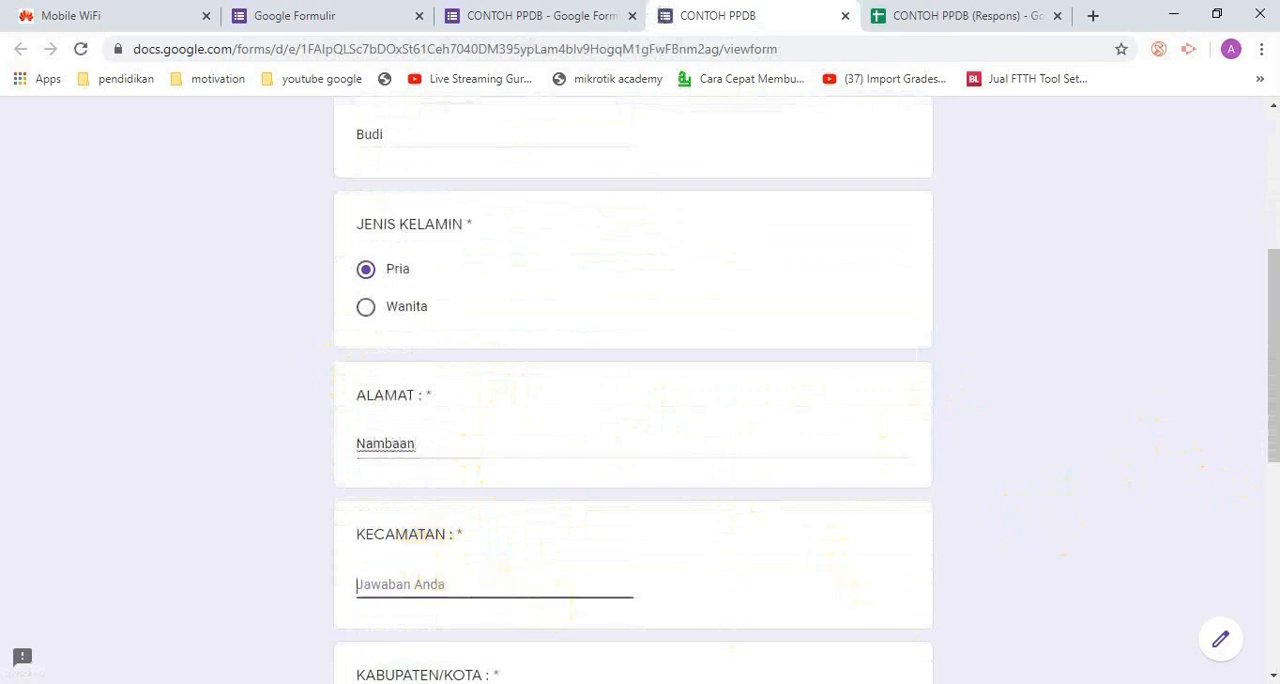
type("Ngasem")
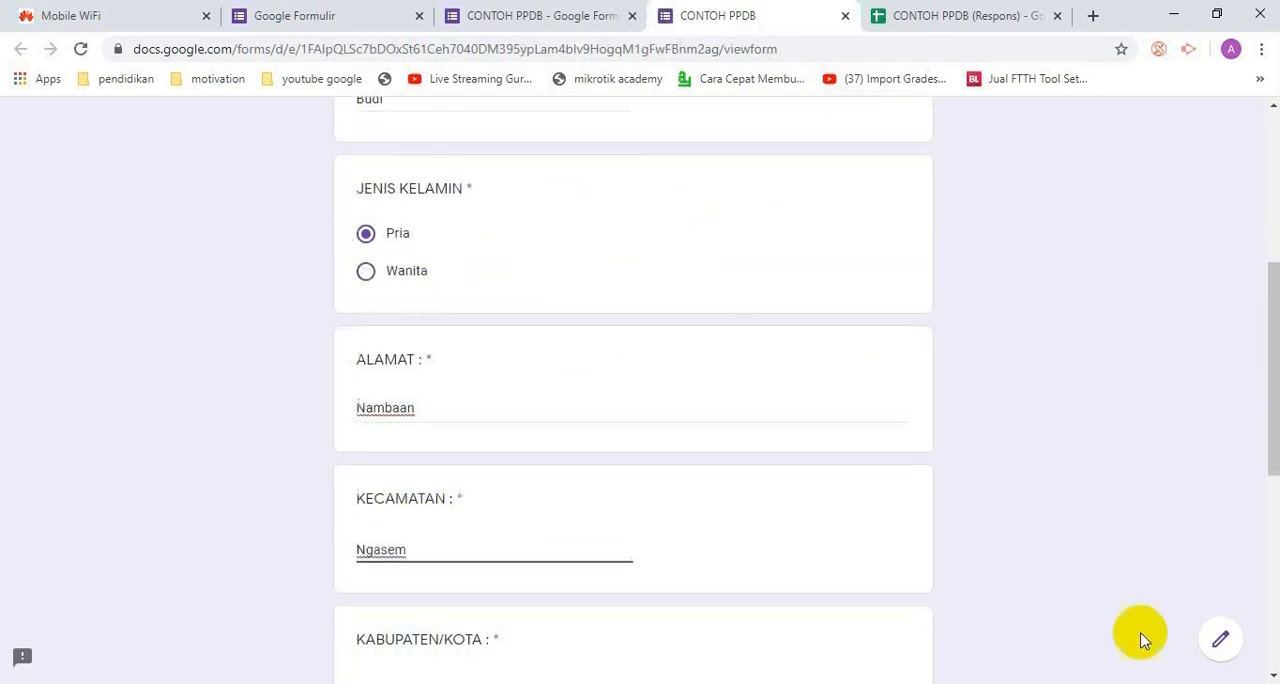
scroll(311, 543, "down", 2)
left_click(417, 537)
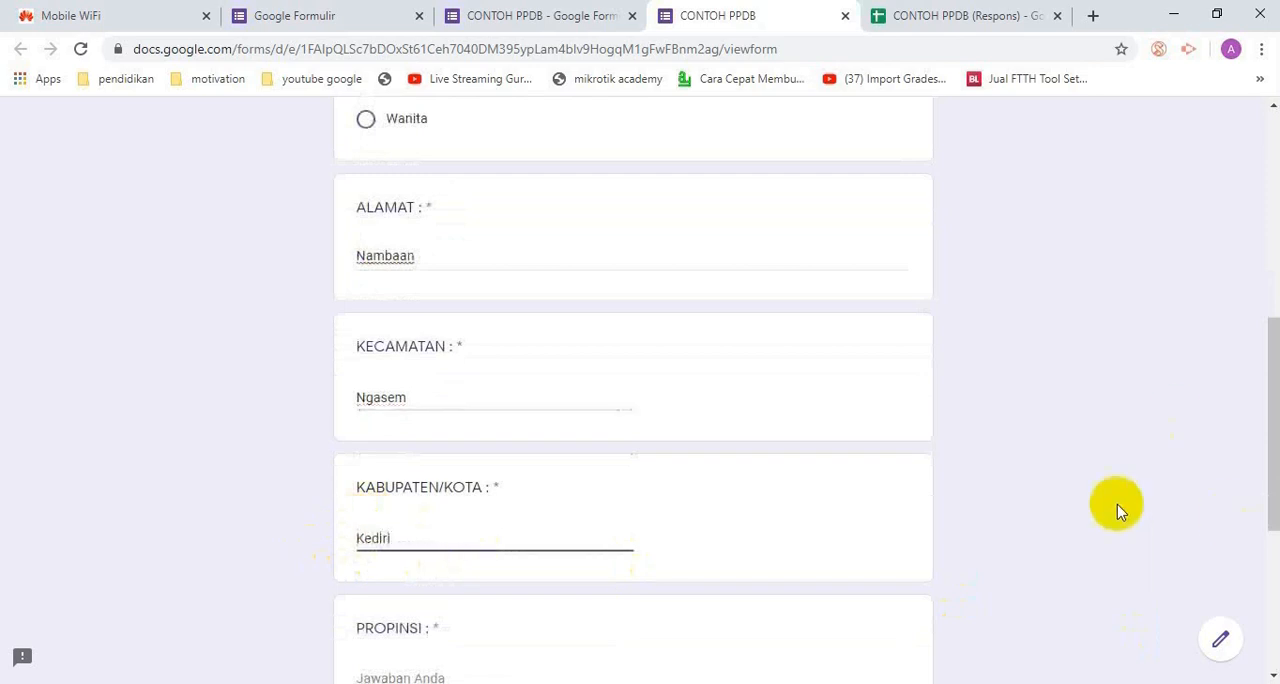
scroll(625, 535, "down", 2)
left_click(380, 492)
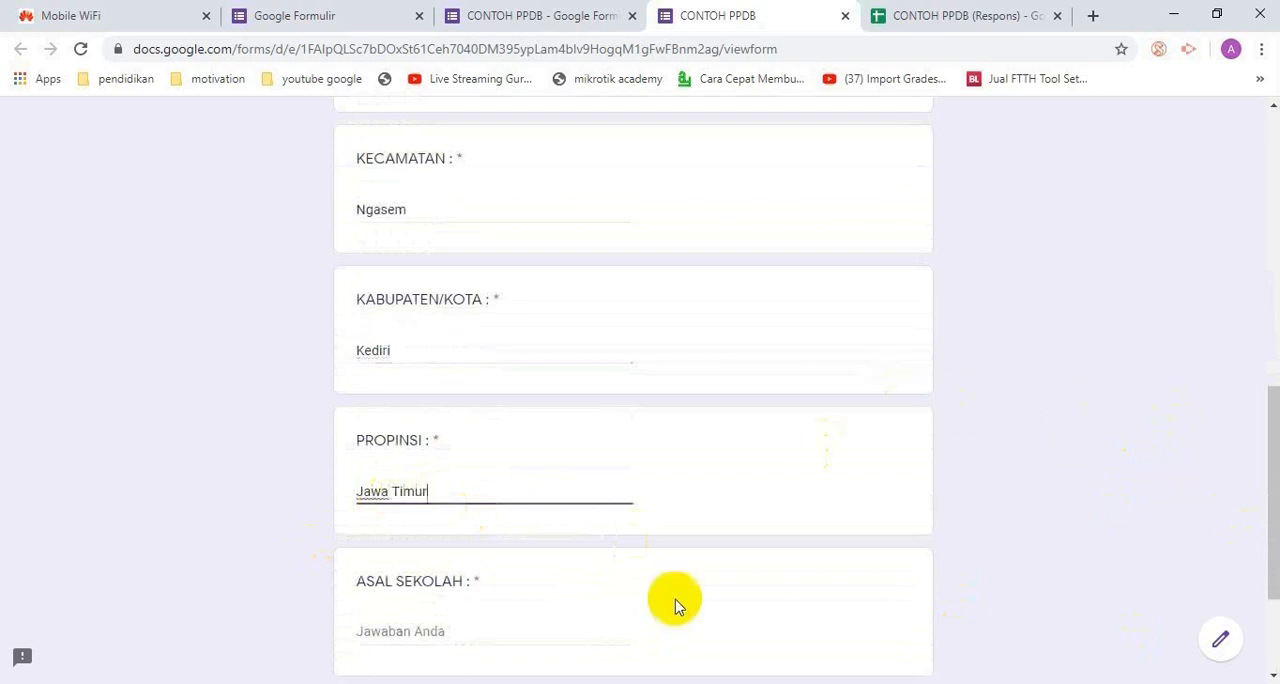
Enter "SMPN 1 Ngasem" under ASAL SEKOLAH and continue to the DATA AYAH section
left_click(452, 627)
scroll(798, 600, "down", 2)
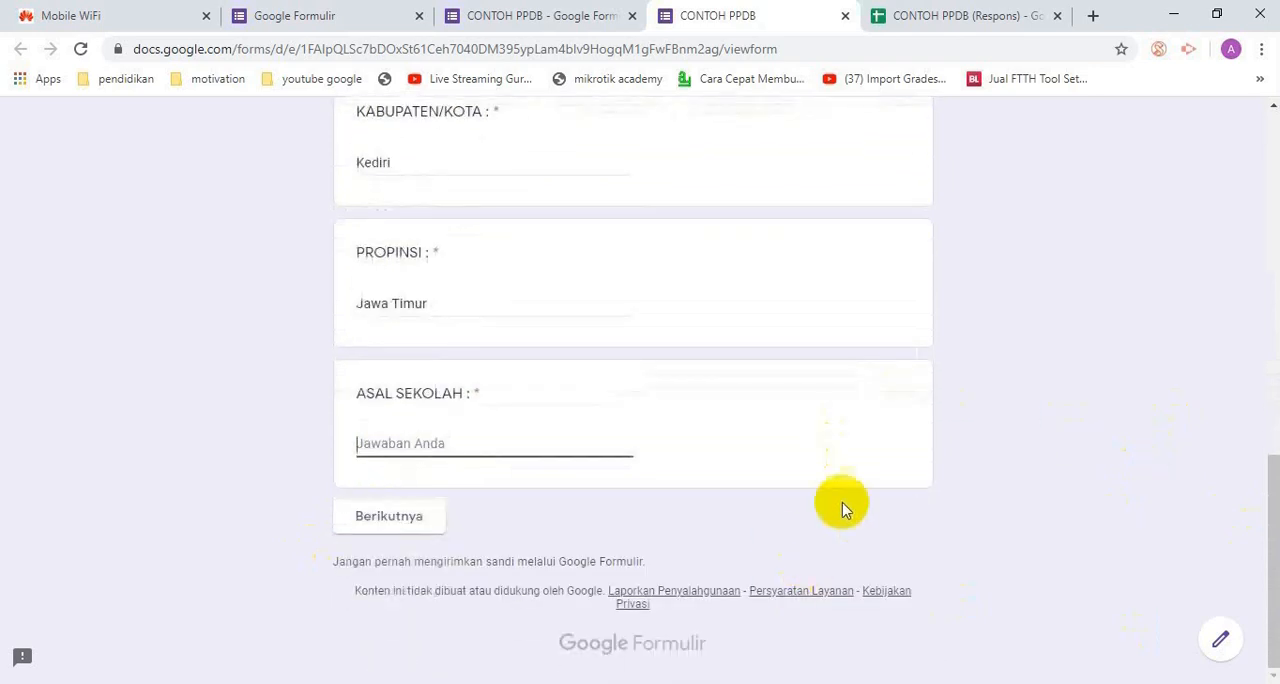
type("SMPN 1 Ngasem")
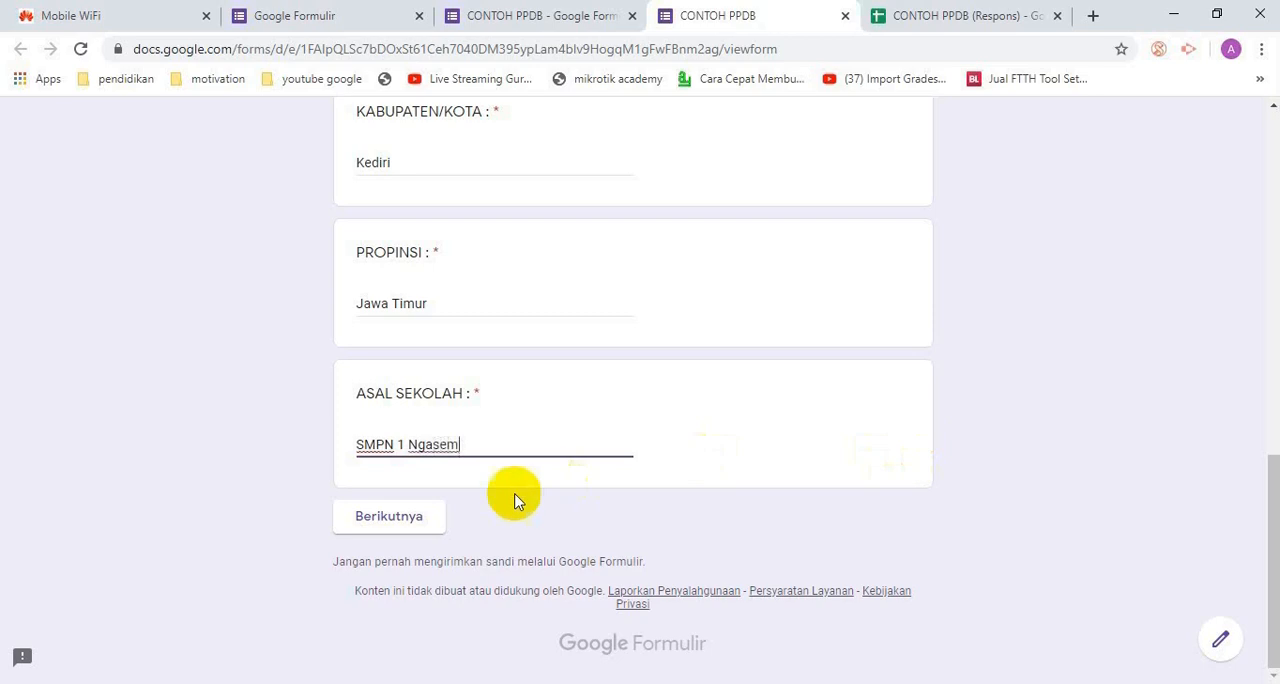
left_click(392, 515)
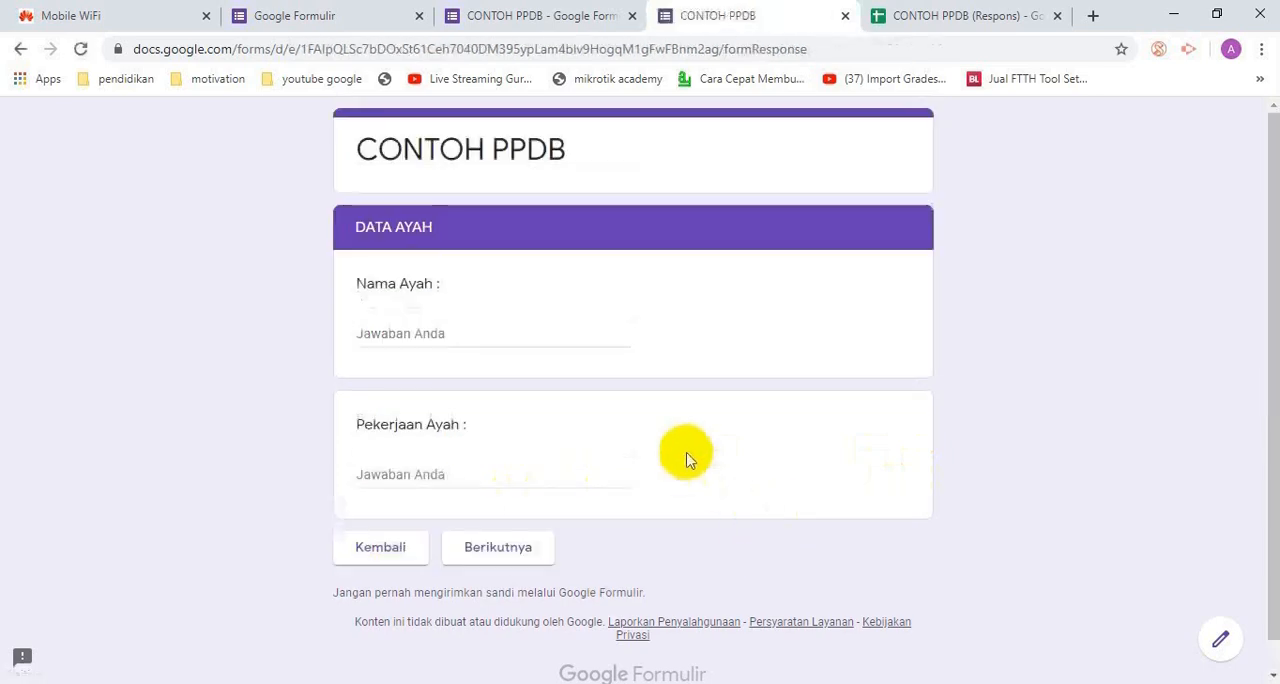
Enter the father's name and set Pekerjaan Ayah to "Guru", and continue to the DATA IBU section
left_click(480, 325)
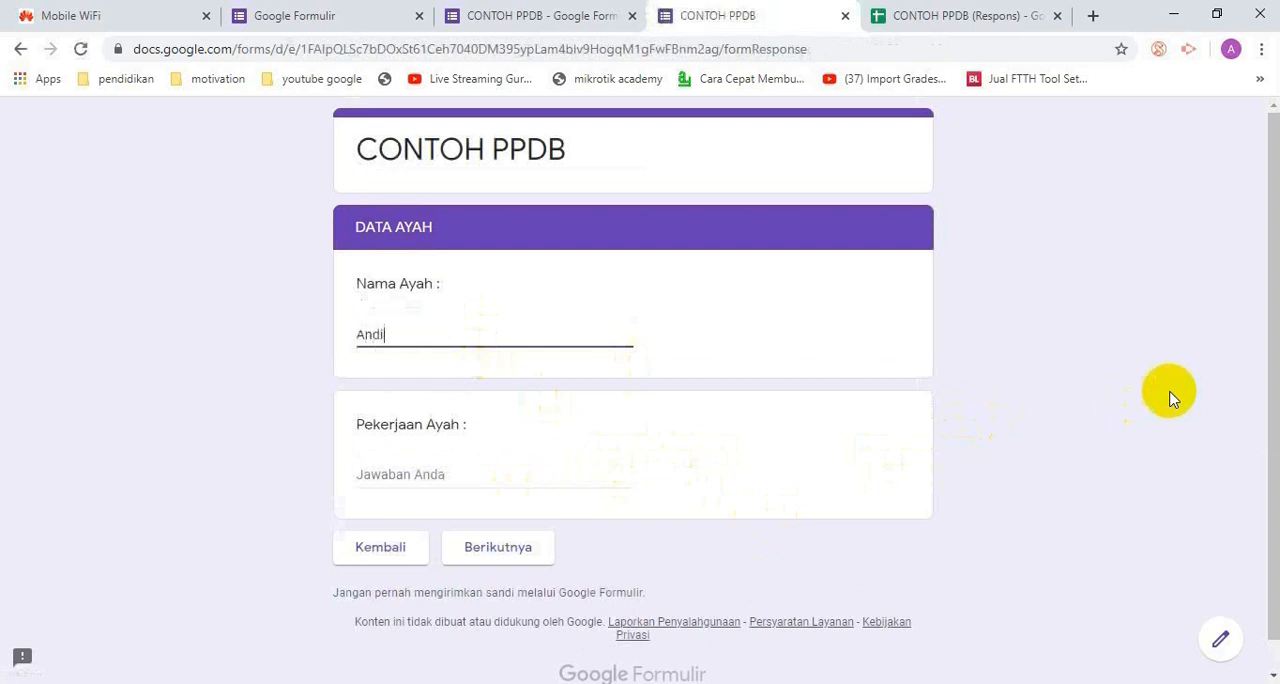
left_click(414, 472)
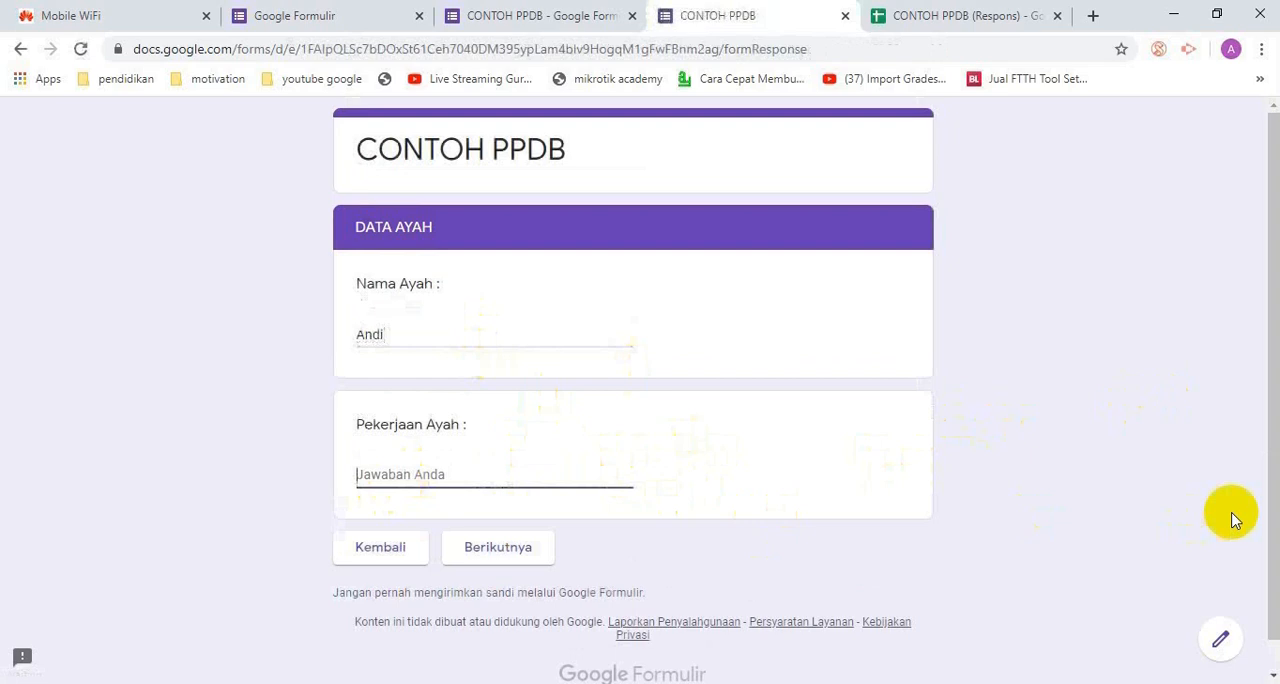
type("W")
type("Guru")
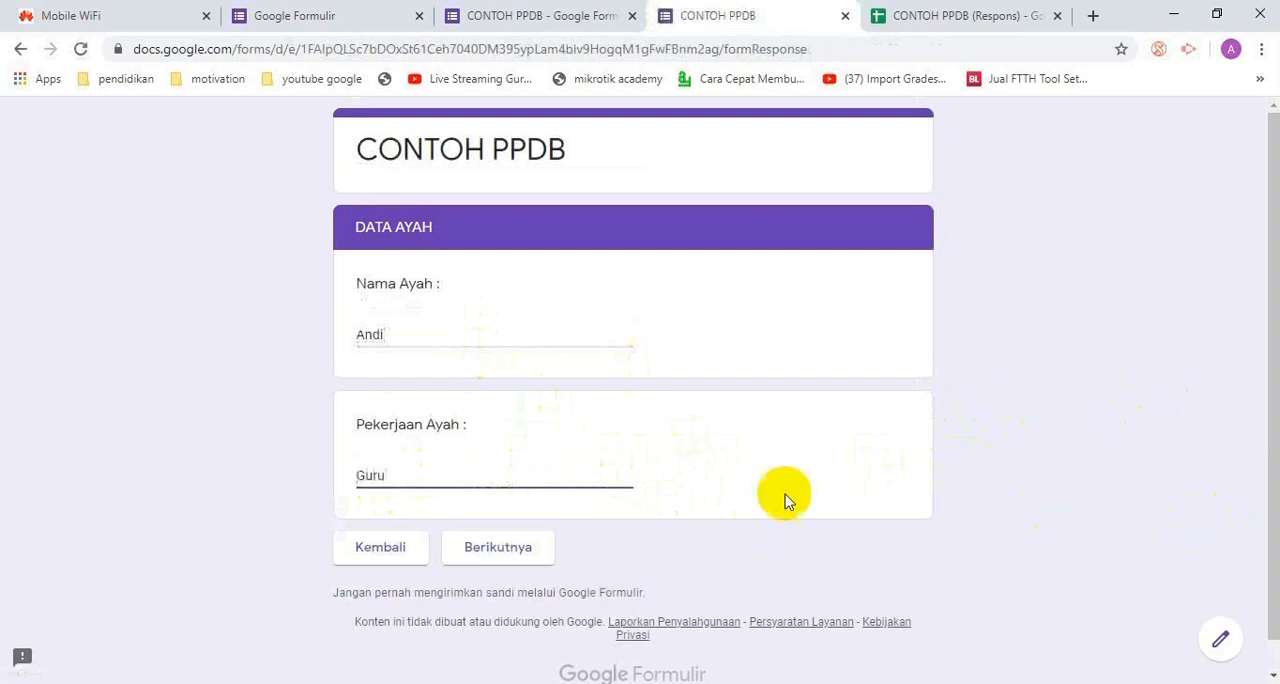
left_click(489, 554)
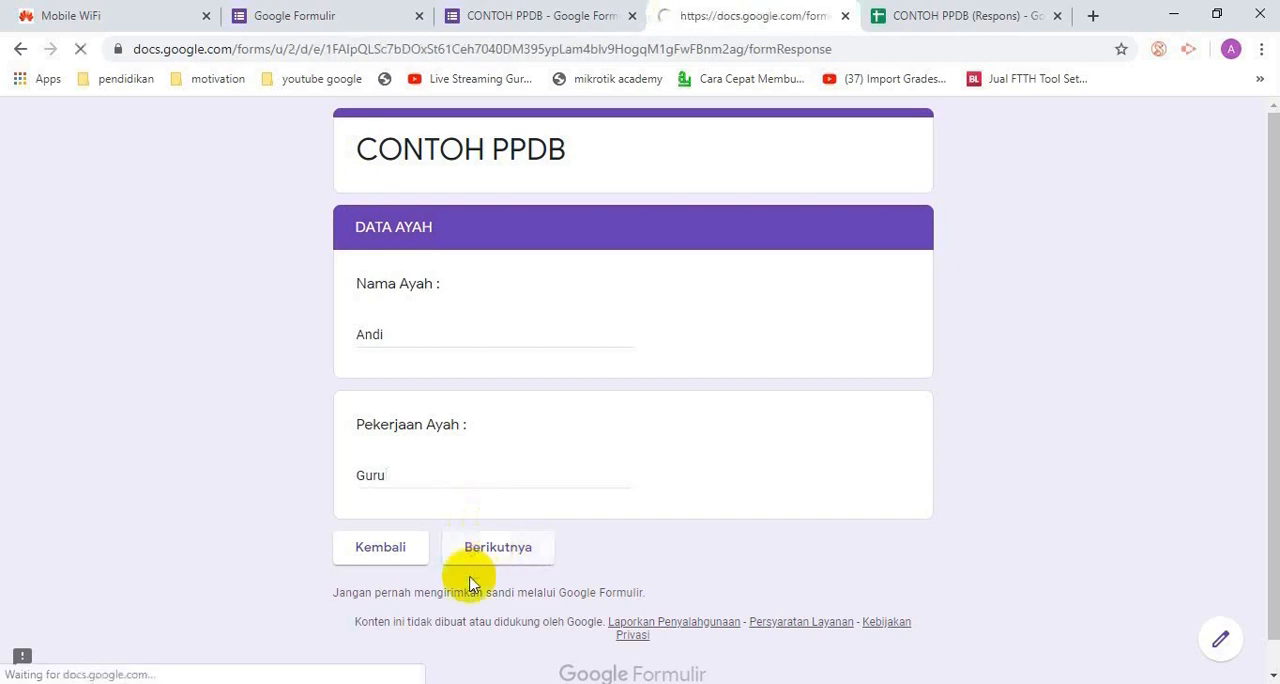
Enter the mother's name and occupation in the DATA IBU section and submit the form
left_click(463, 333)
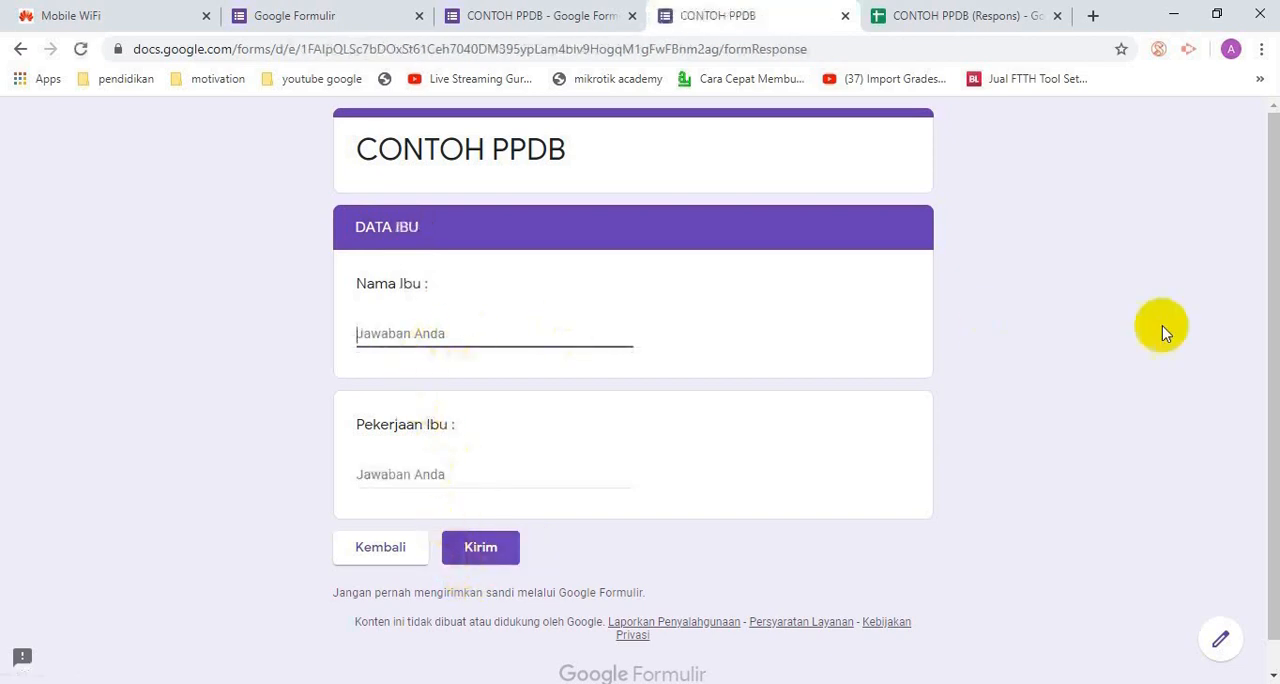
type("W")
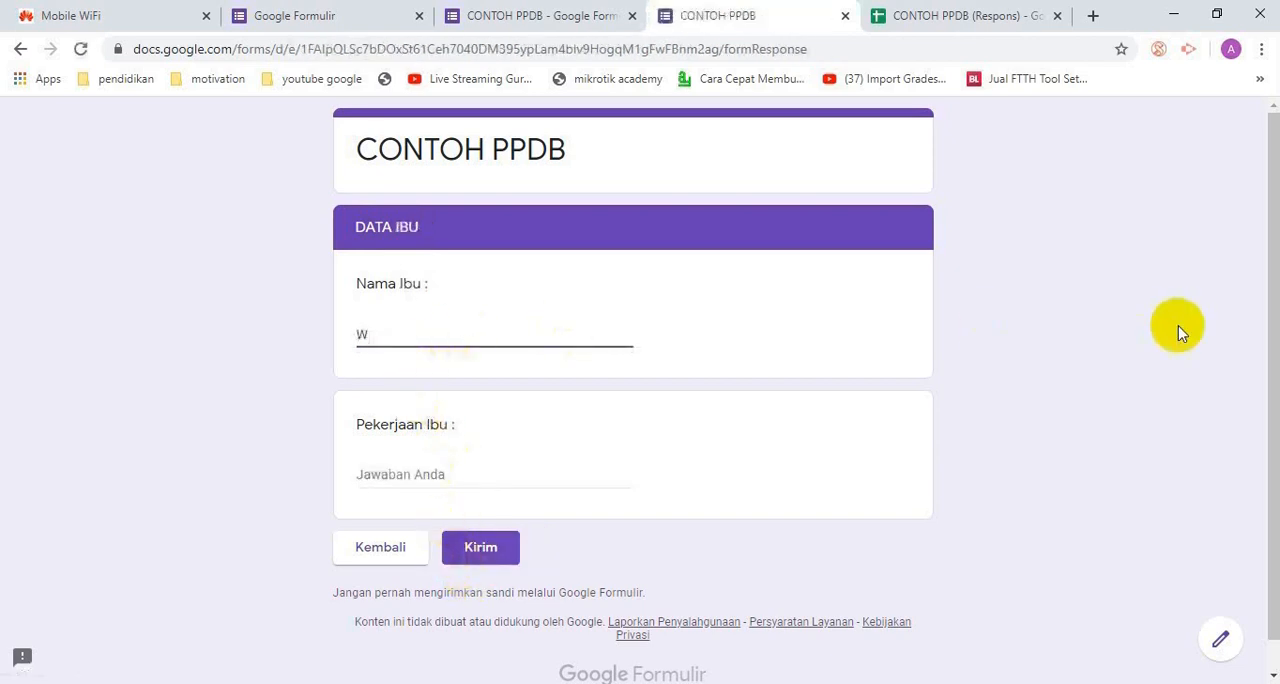
type("ati")
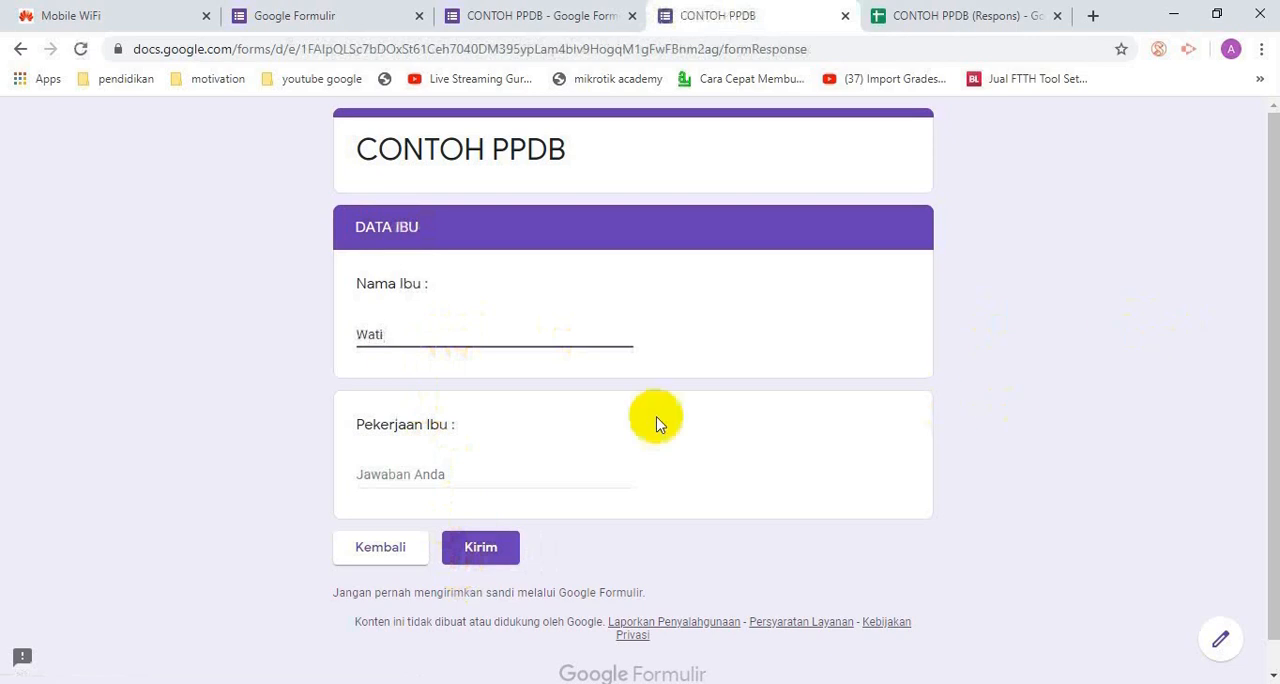
left_click(478, 471)
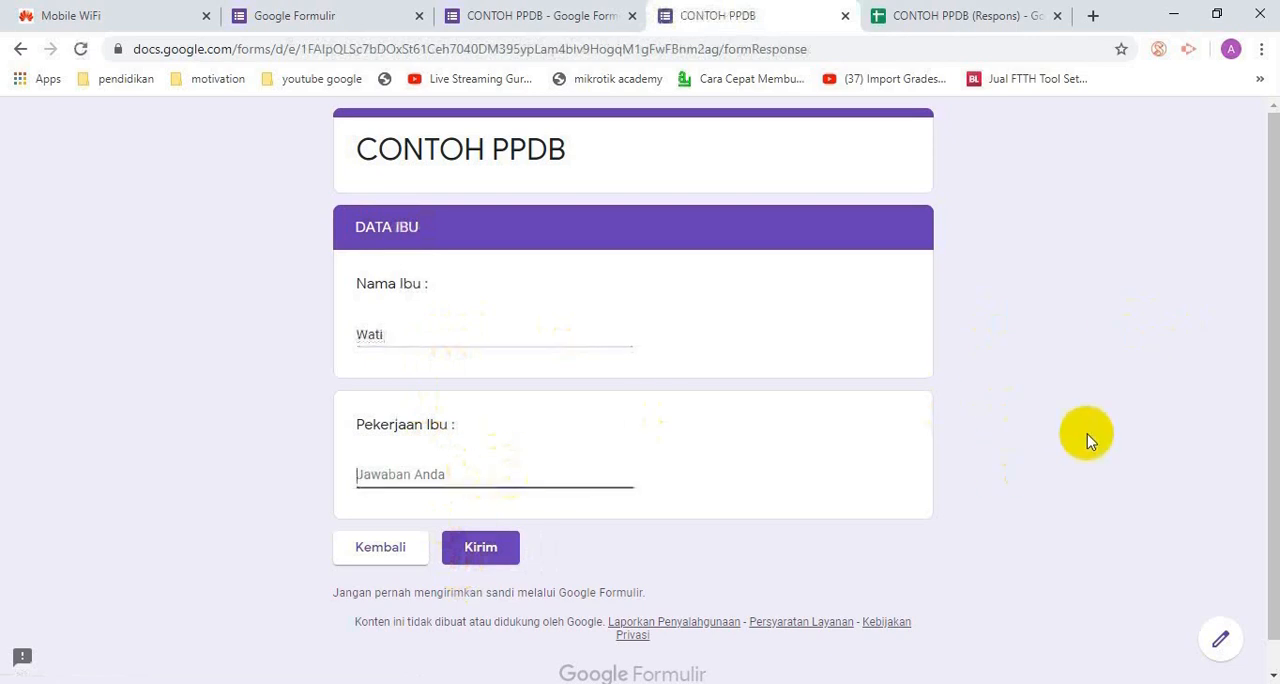
type("Guru")
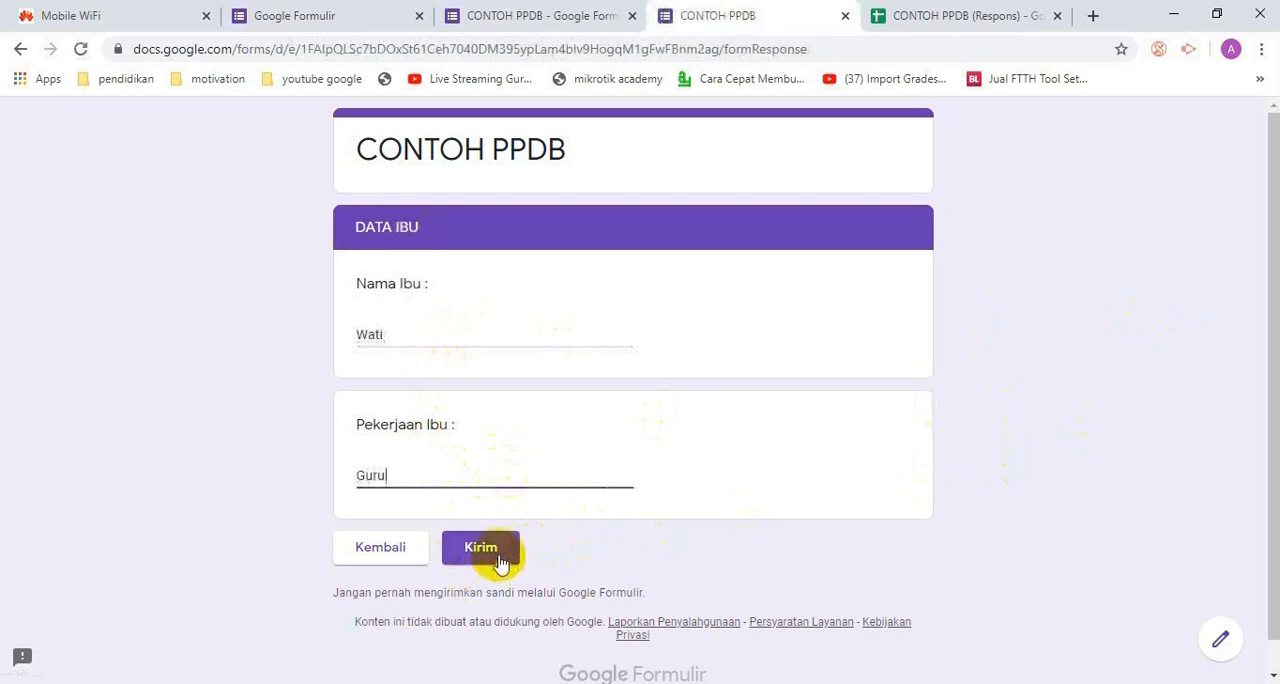
left_click(500, 560)
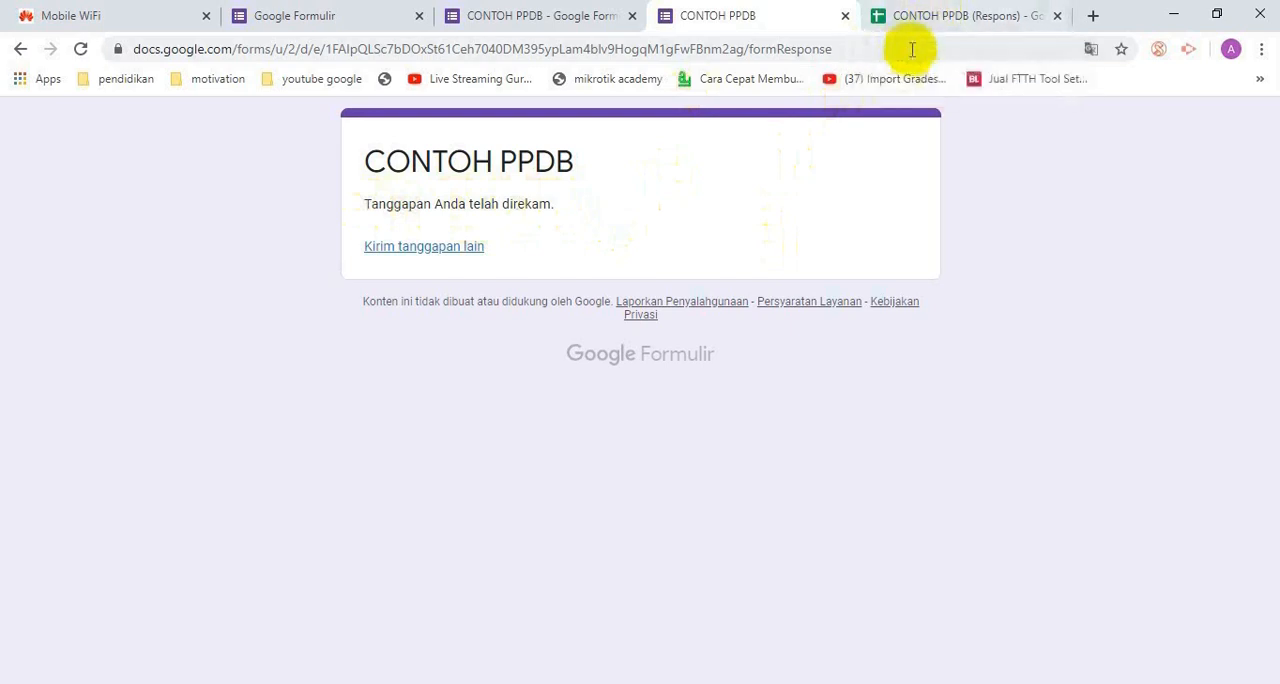
Check the submitted registration and its ID in the CONTOH PPDB (Respons) spreadsheet, and return to the form editor
left_click(925, 20)
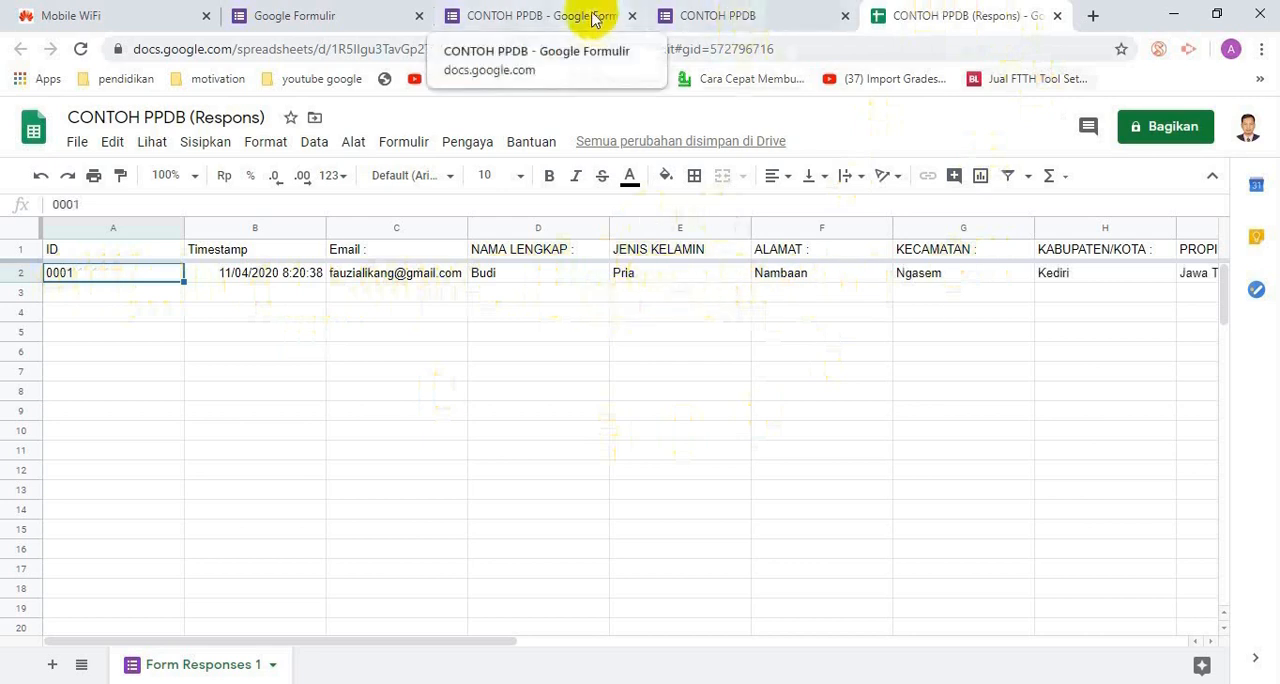
left_click(700, 15)
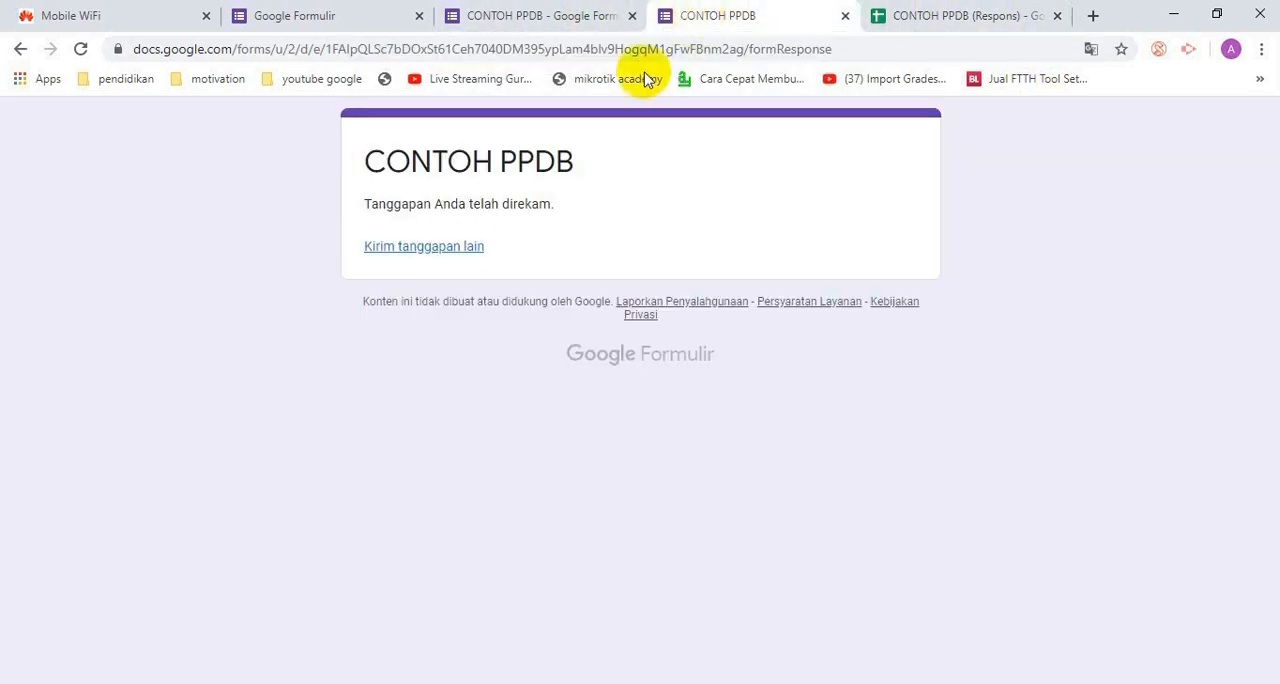
left_click(382, 28)
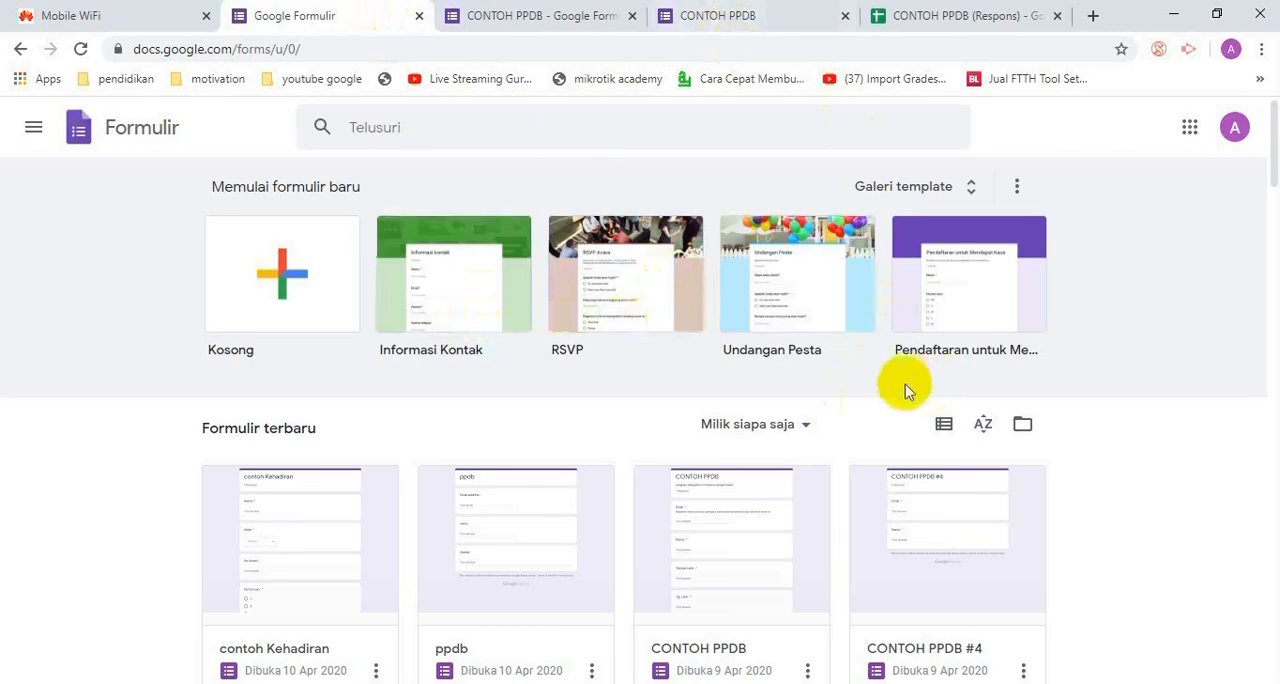
left_click(494, 15)
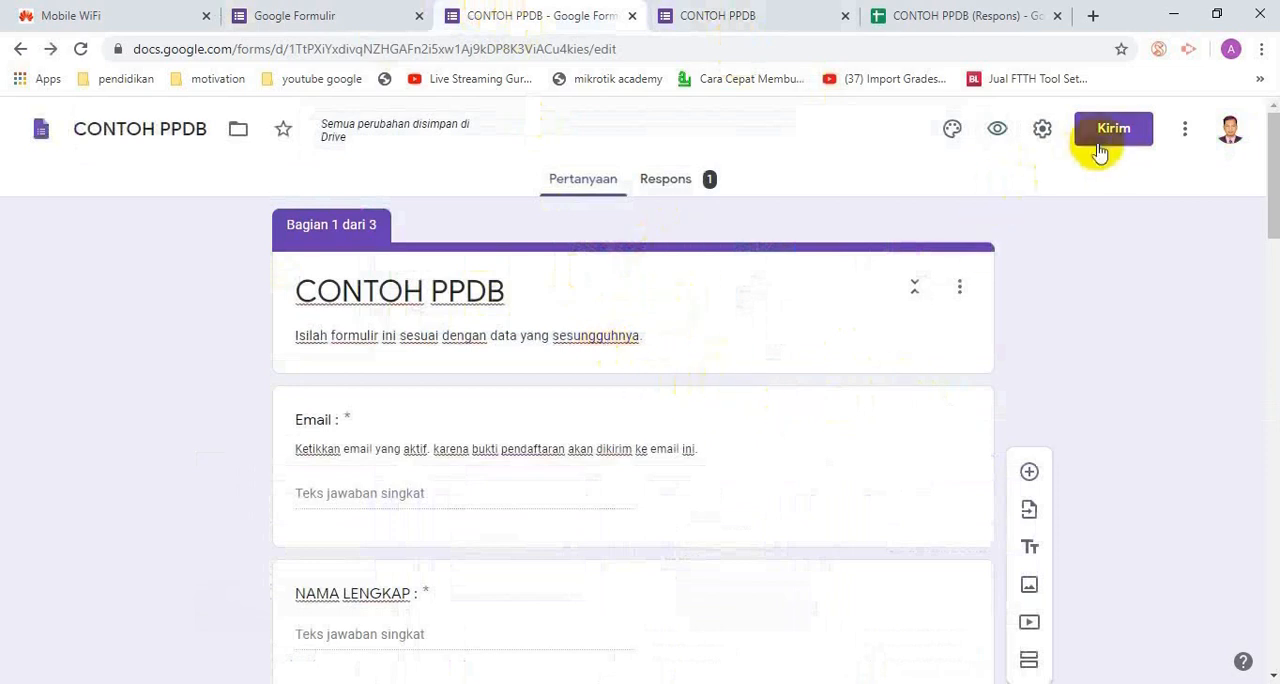
left_click(1043, 130)
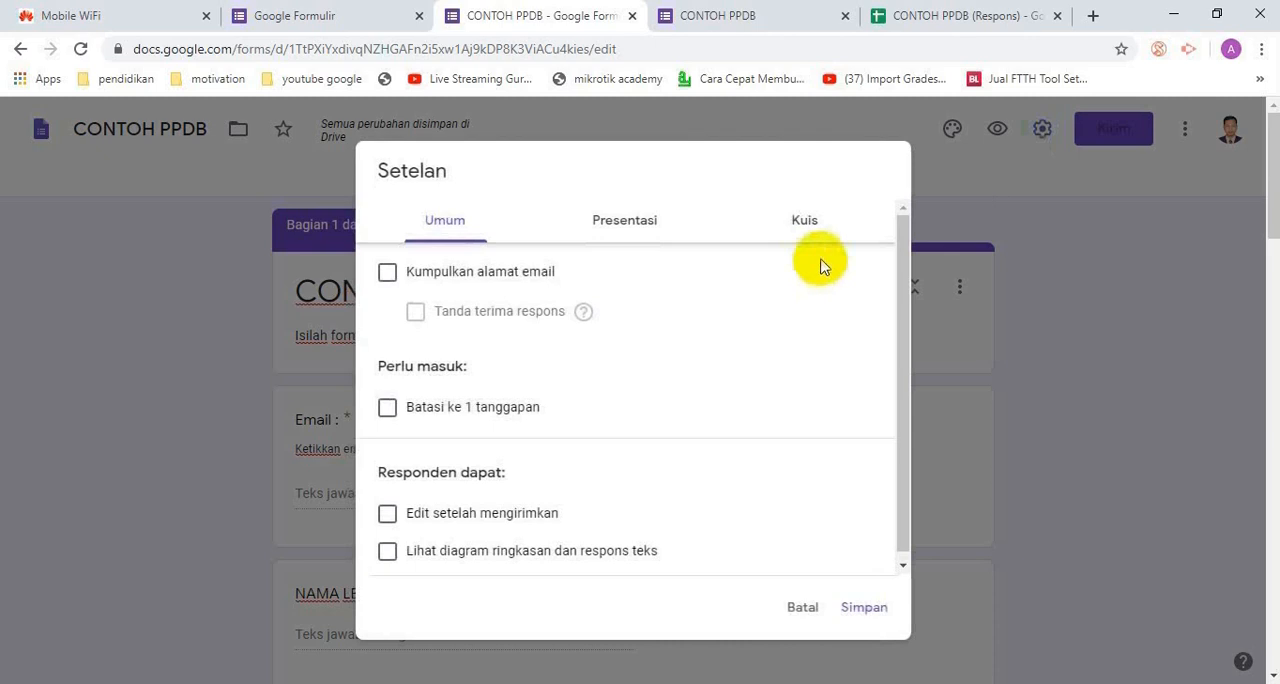
left_click(645, 228)
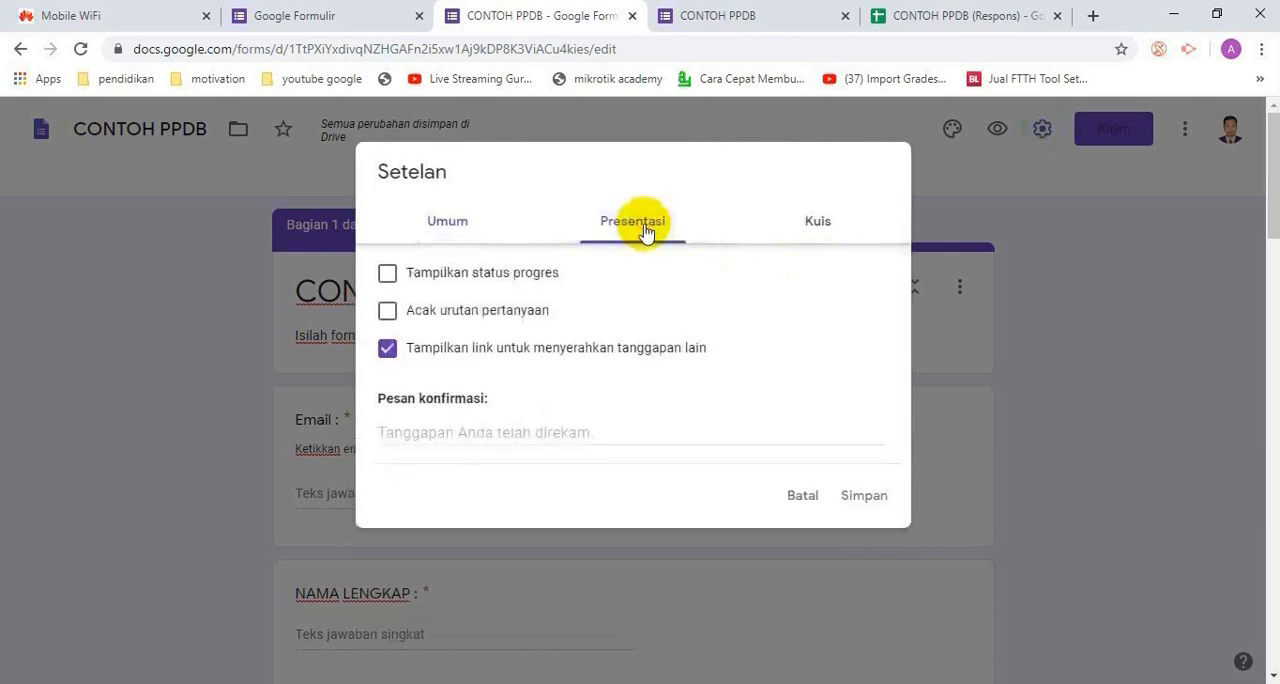
left_click(596, 432)
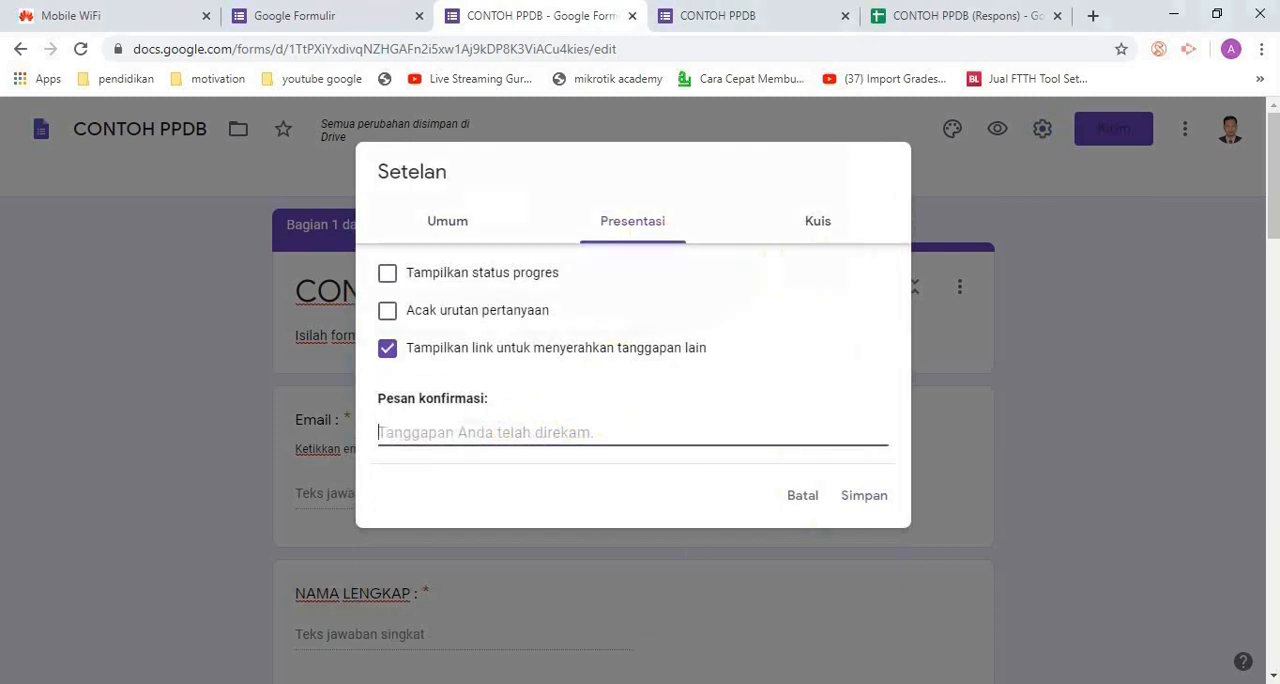
Switch to Notepad++, copy the "Terima kasih telah melakukan pendaftaran" message from the catatanPPDB notes, and return to the form editor
key("alt+Tab")
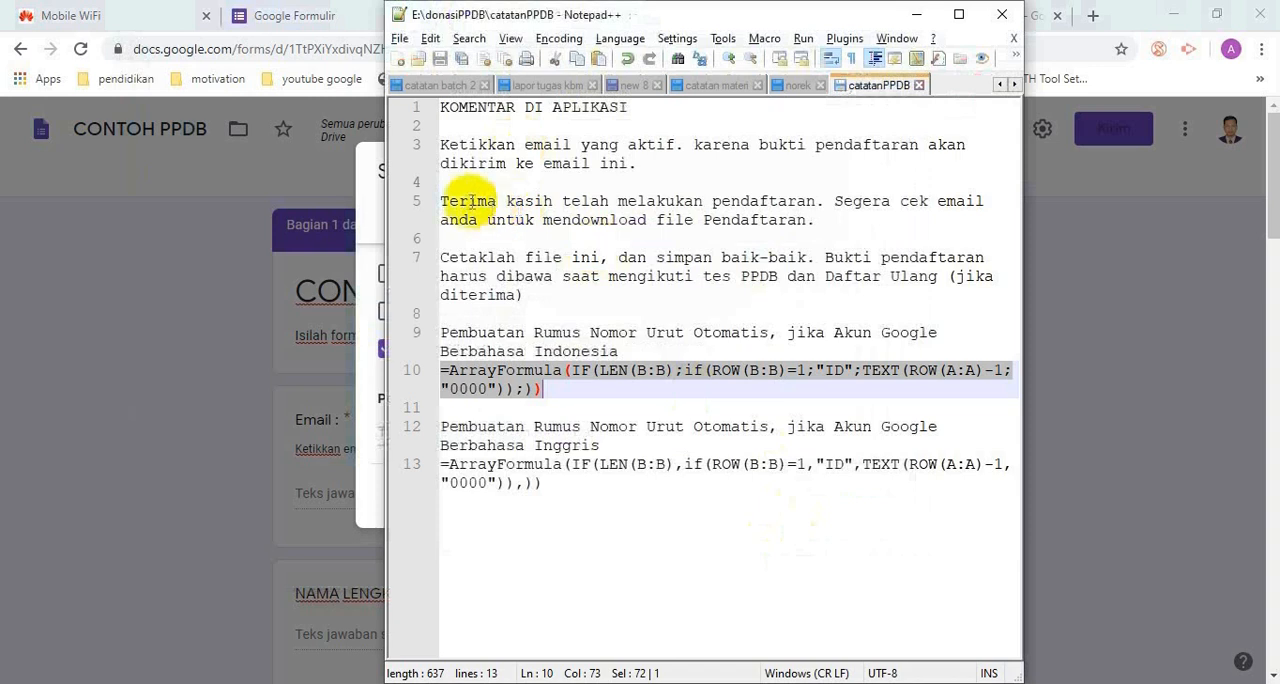
left_click_drag(440, 201, 832, 231)
key("ctrl+c")
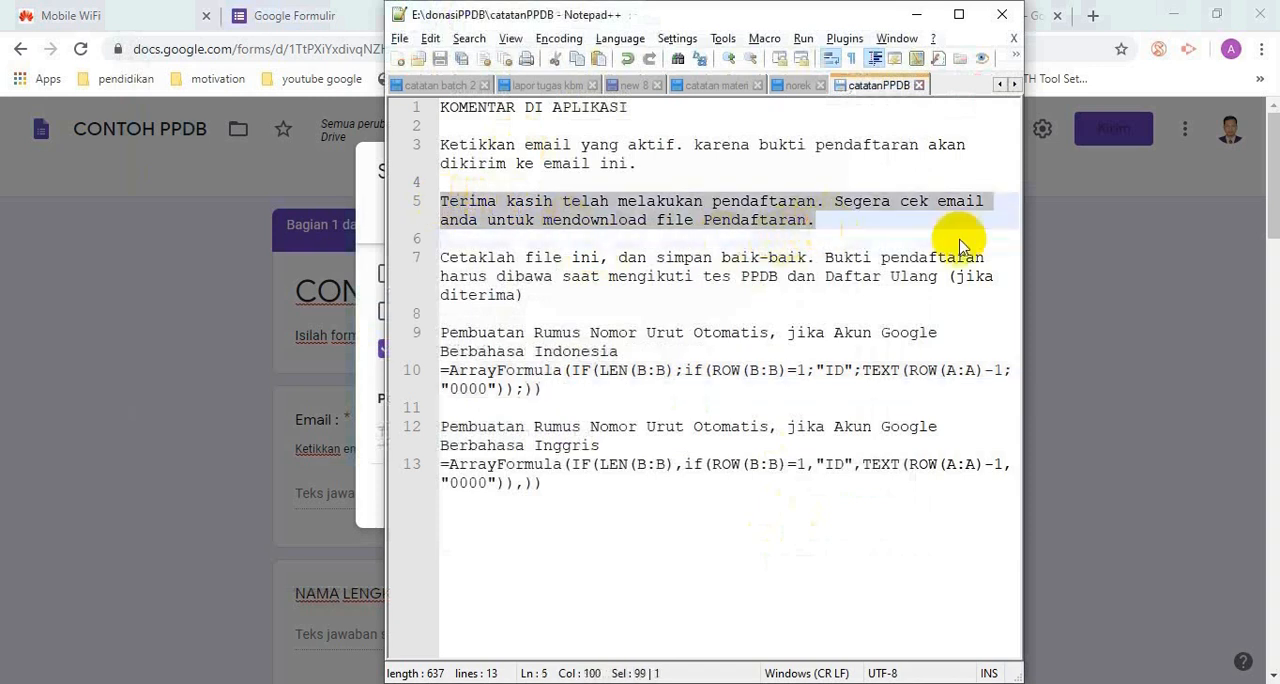
left_click(1117, 276)
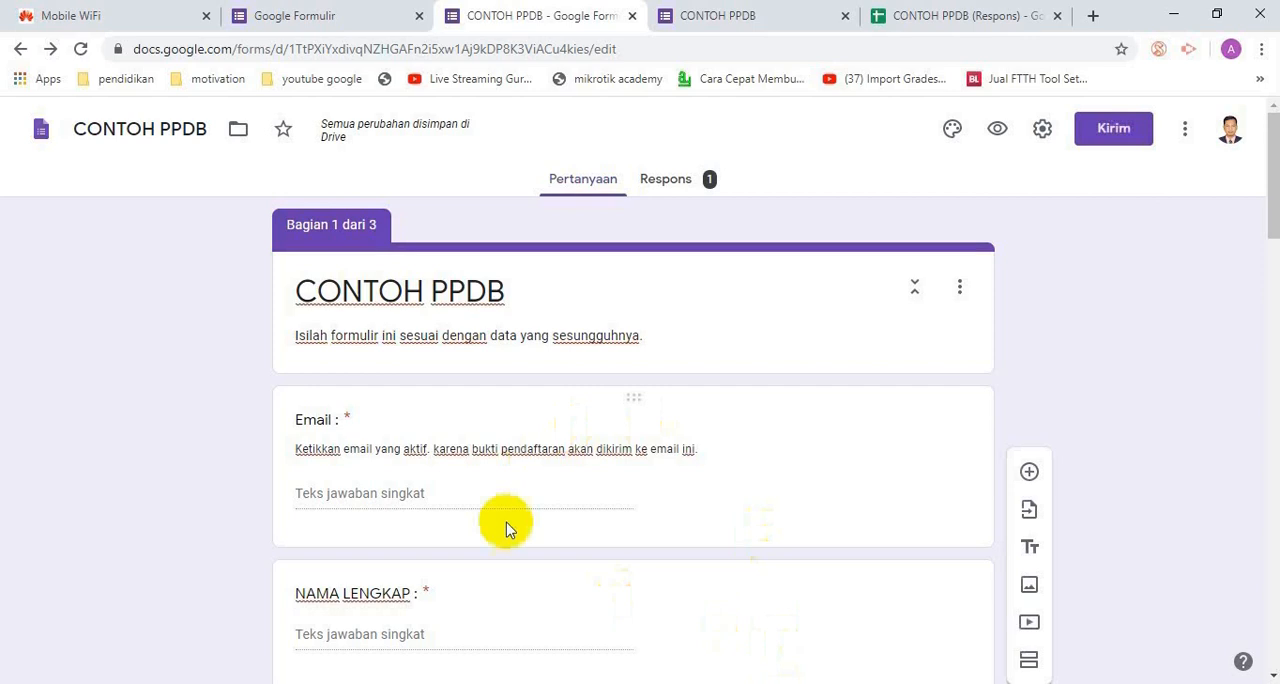
Set Pesan konfirmasi to "Terima kasih telah melakukan pendaftaran. Segera cek email anda untuk mendownload file Pendaftaran." and save the form settings
left_click(1041, 132)
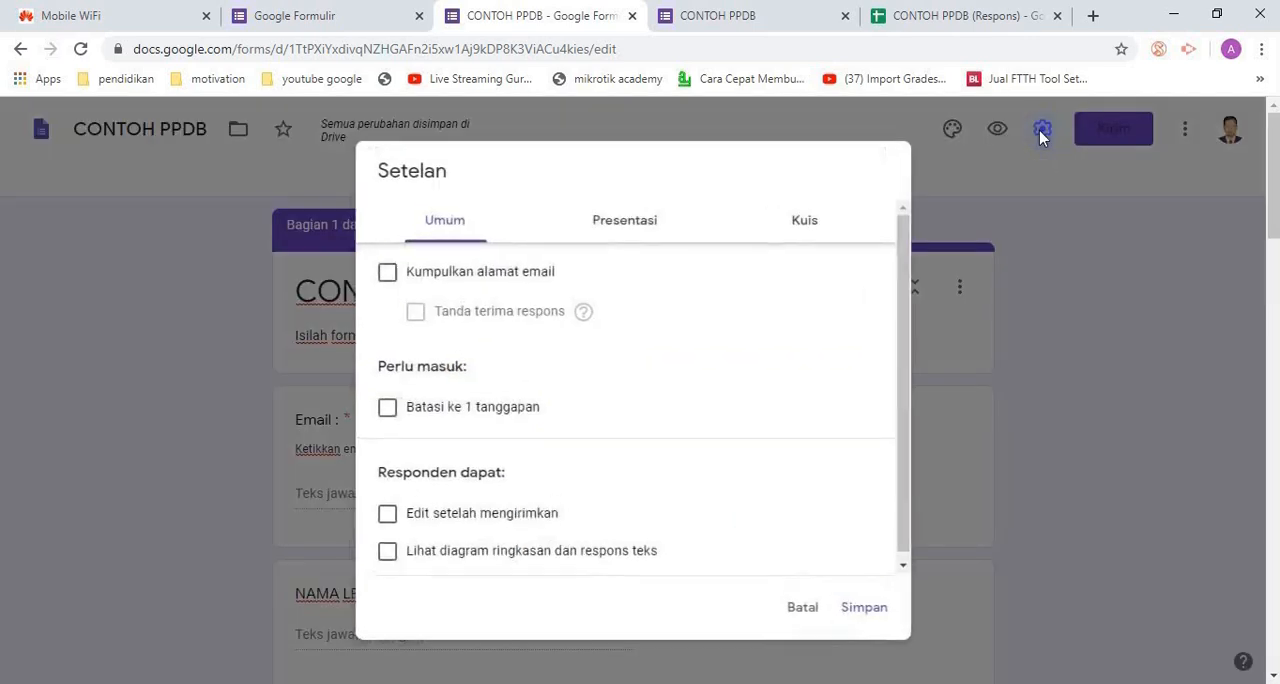
left_click(668, 243)
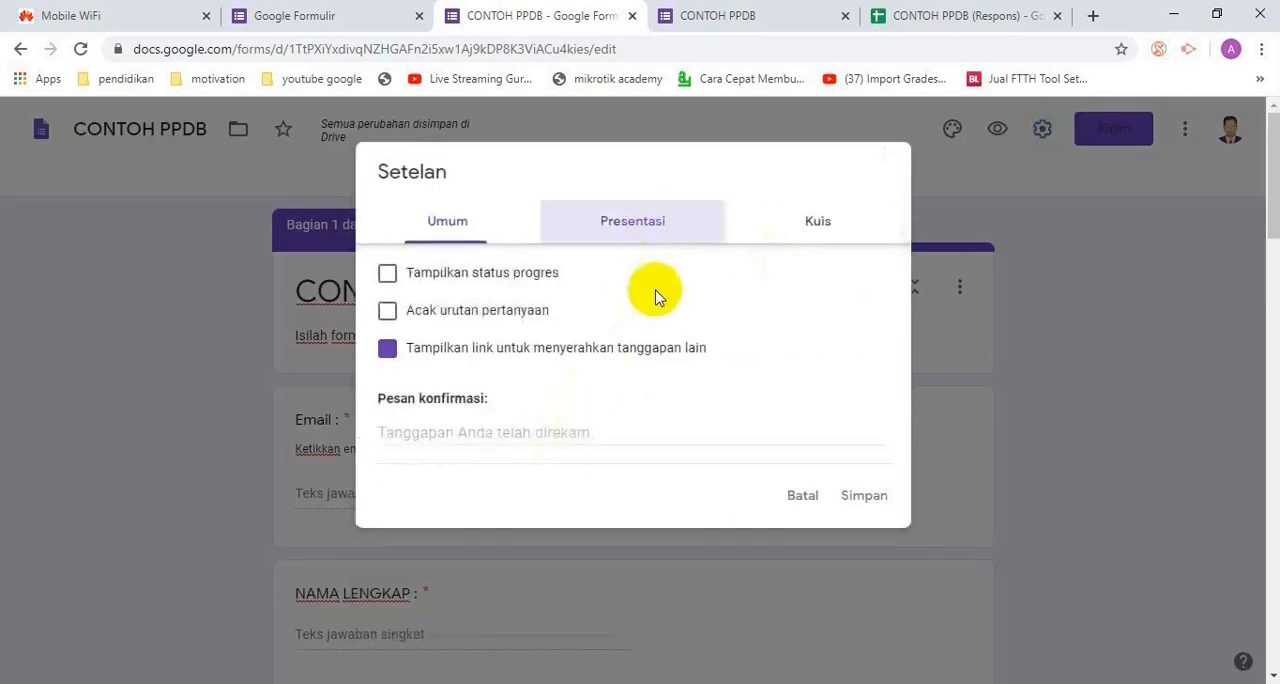
left_click(569, 431)
key("ctrl+v")
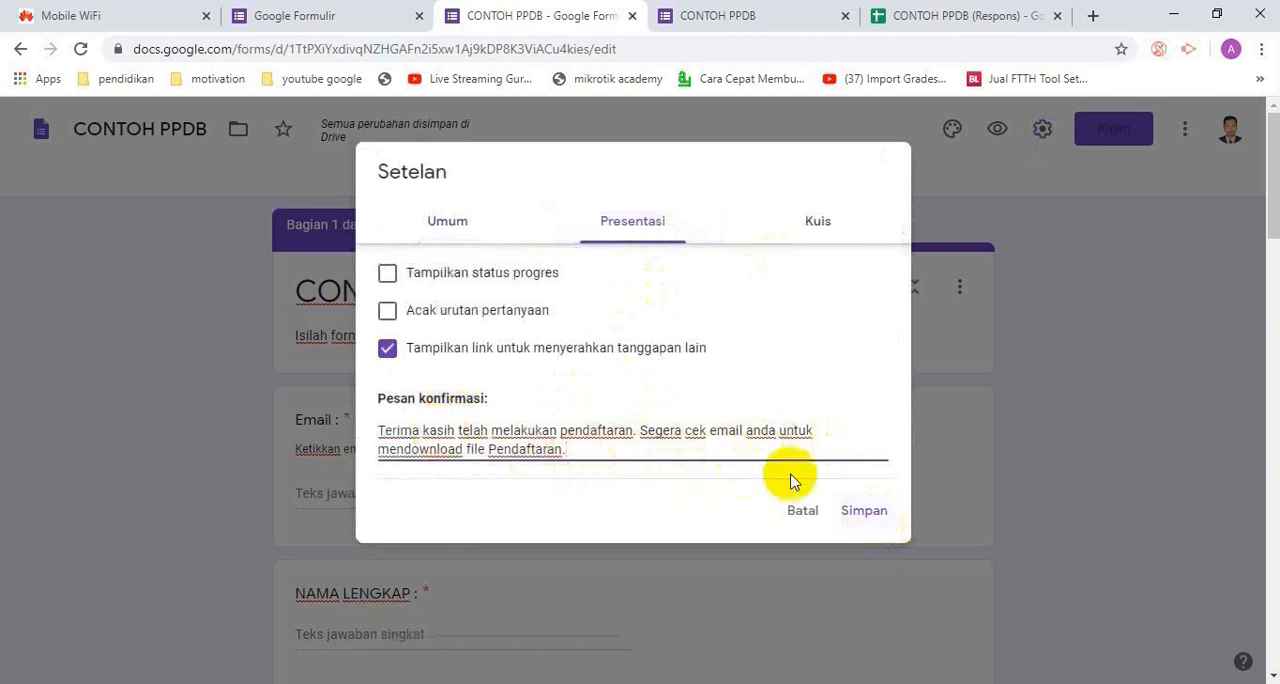
left_click(860, 513)
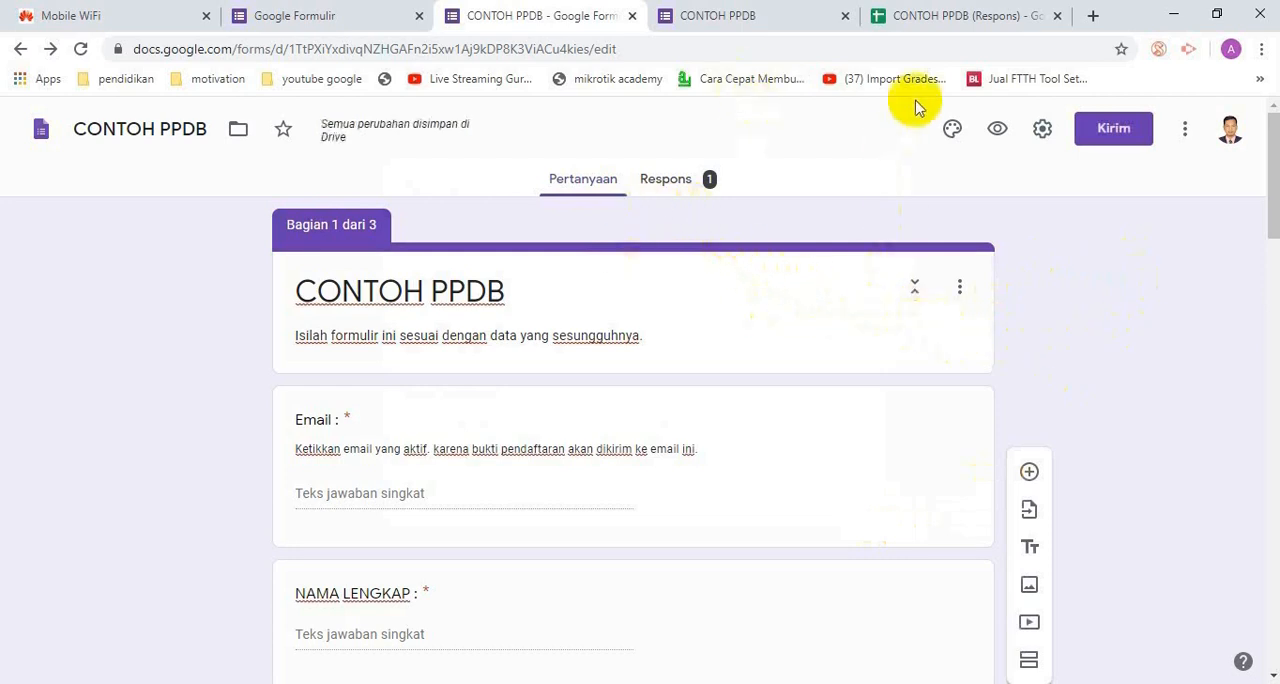
Preview the form again, fill in a second applicant's email address and full name, and choose Wanita for JENIS KELAMIN
left_click(997, 129)
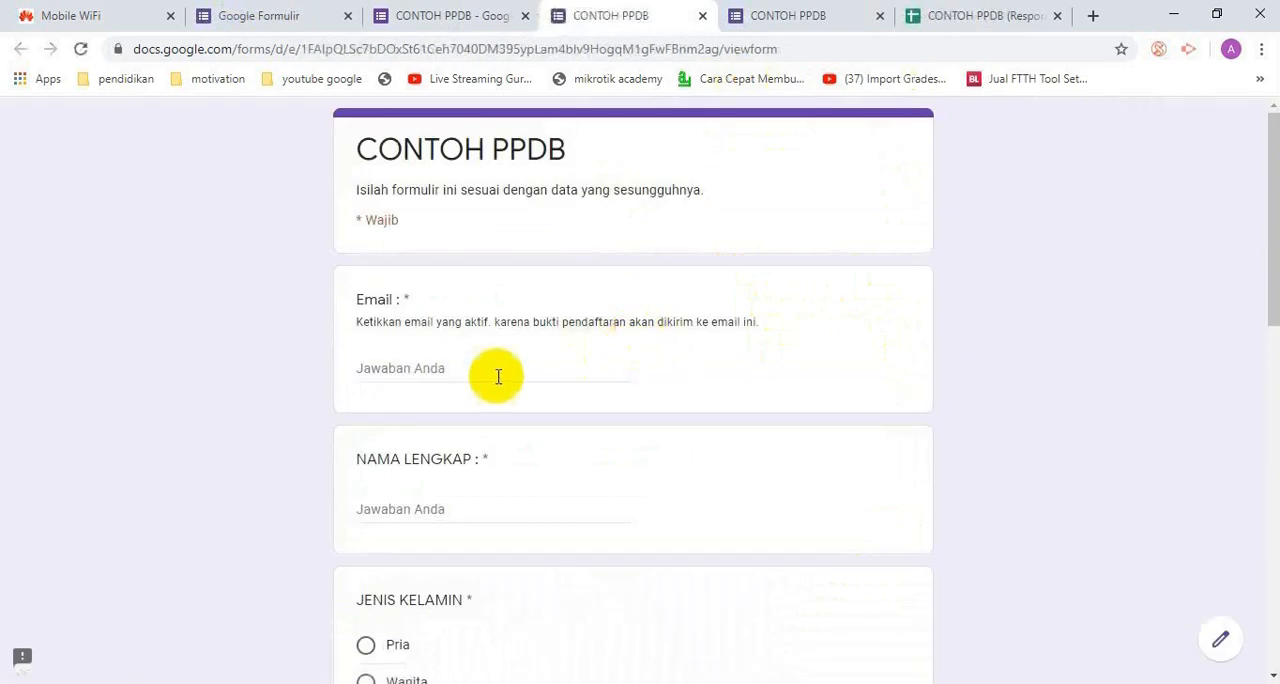
left_click(498, 376)
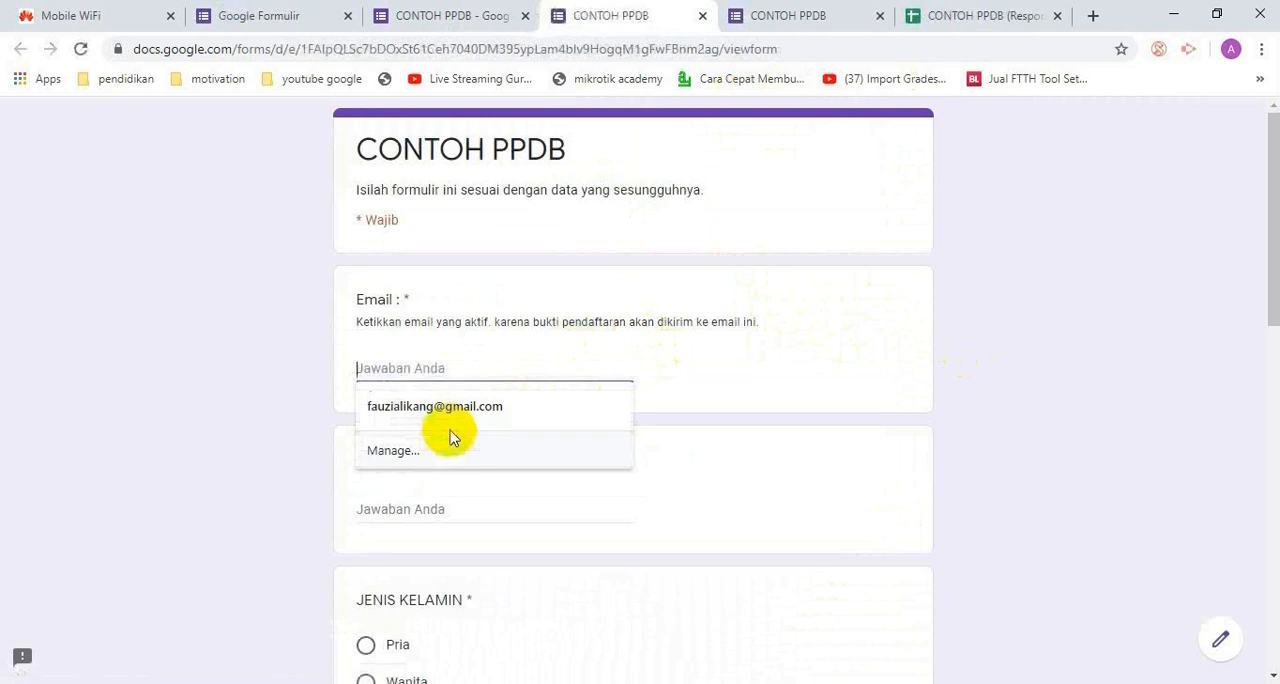
left_click(480, 408)
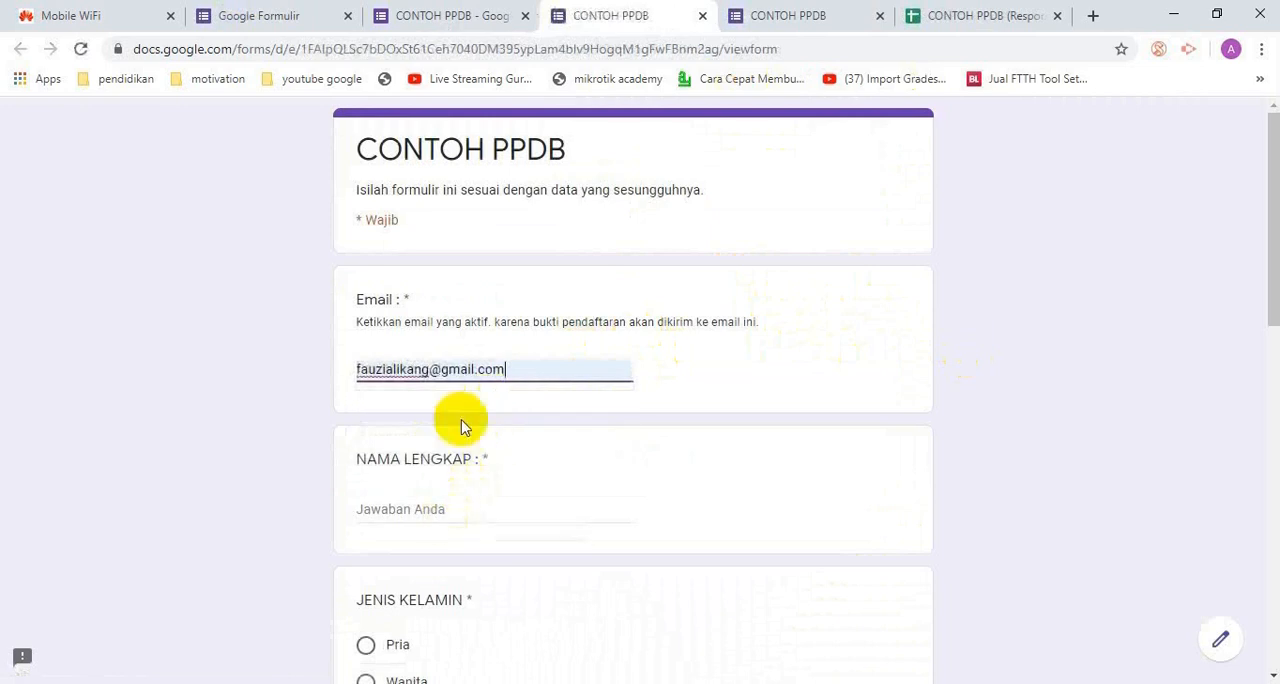
left_click(471, 514)
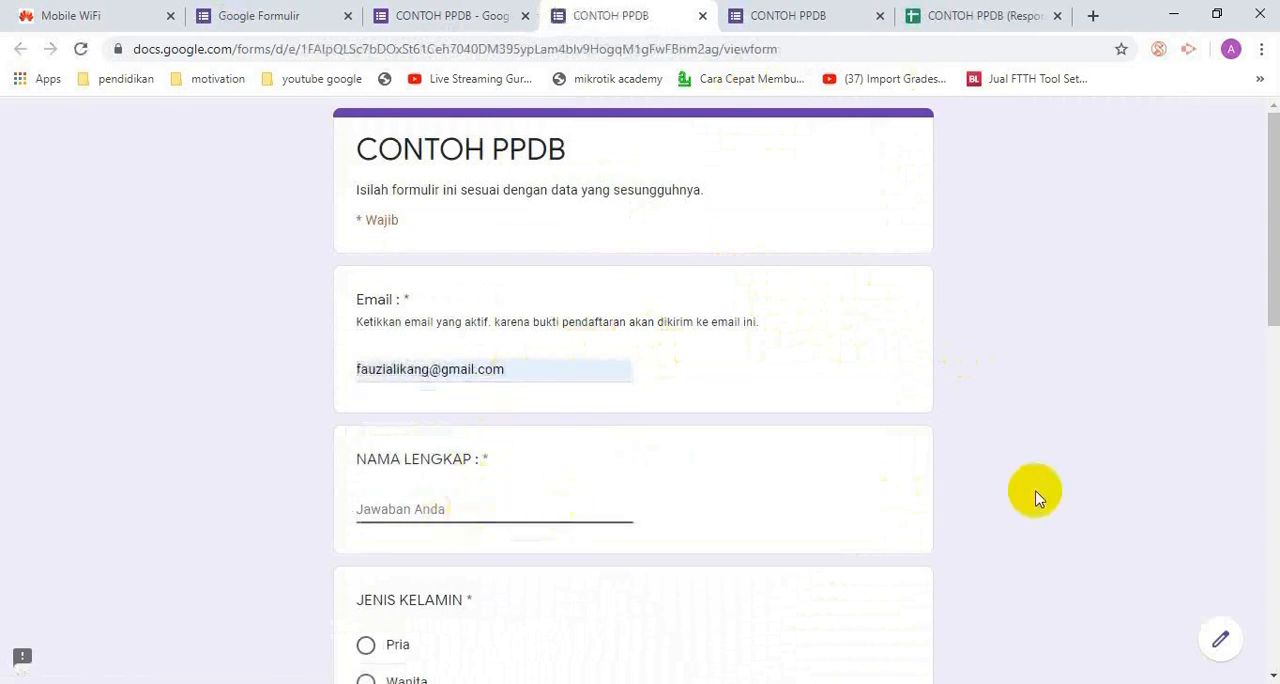
type("Wati")
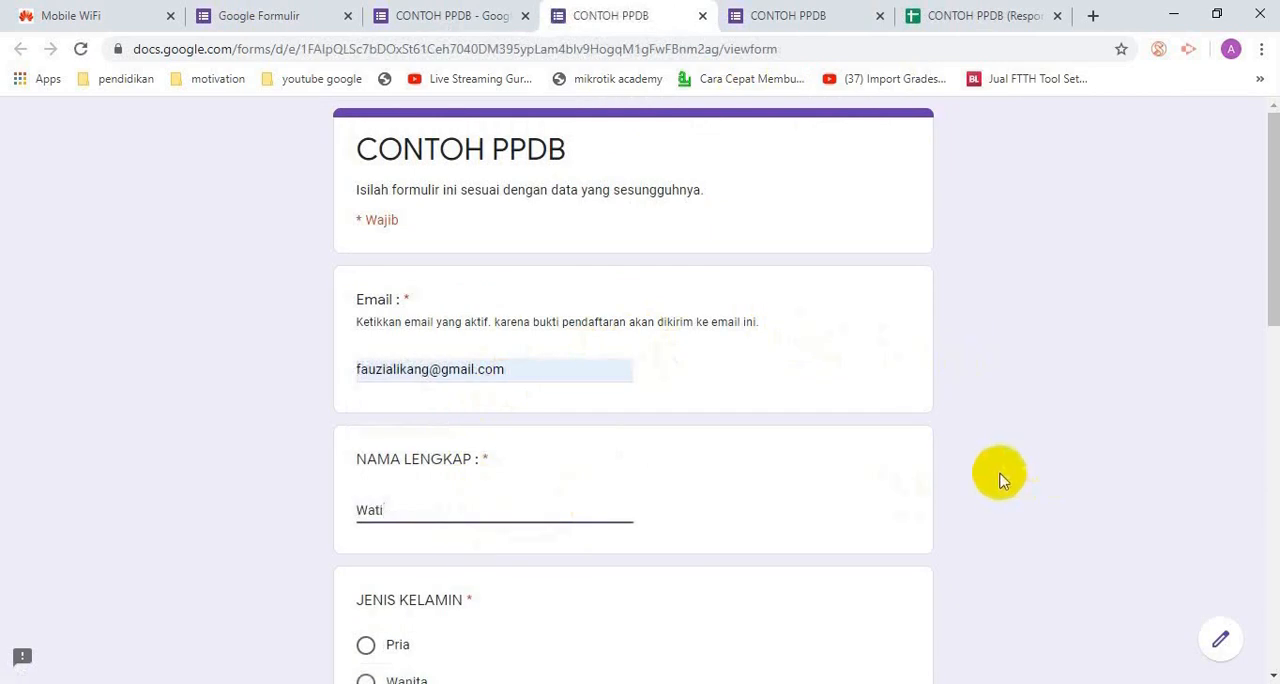
scroll(933, 492, "down", 2)
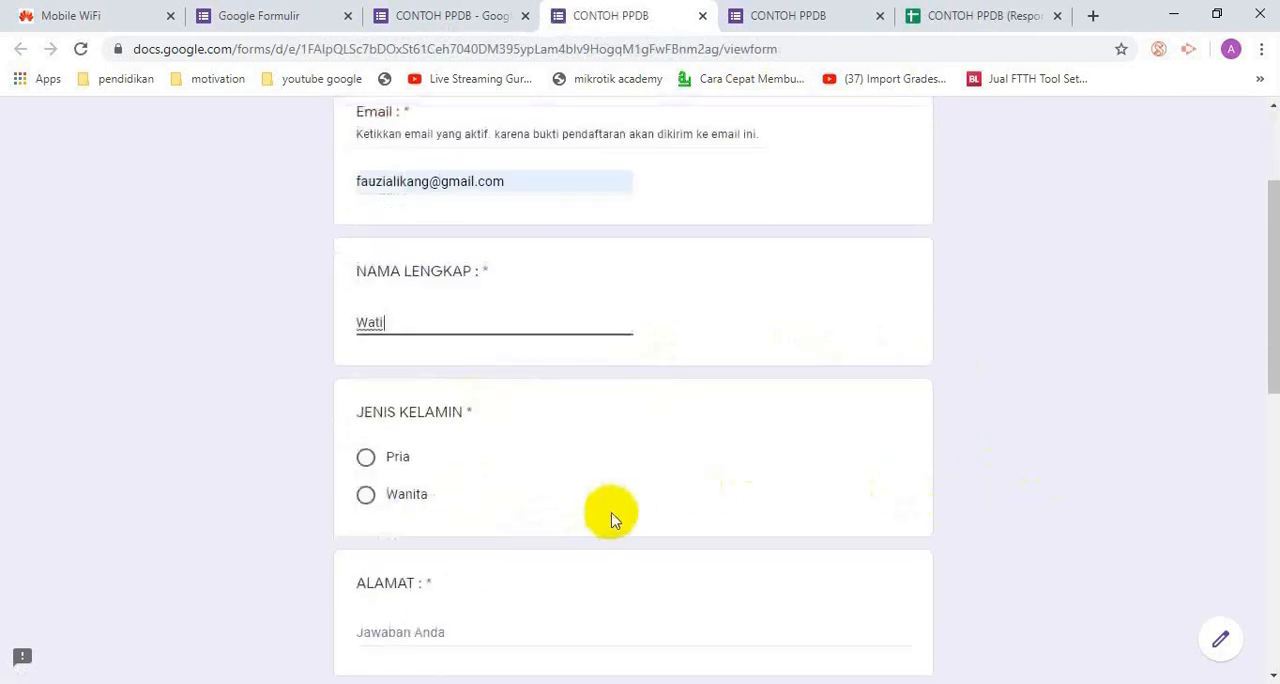
left_click(366, 494)
Fill in the second applicant's address and district under ALAMAT and KECAMATAN
scroll(614, 519, "down", 3)
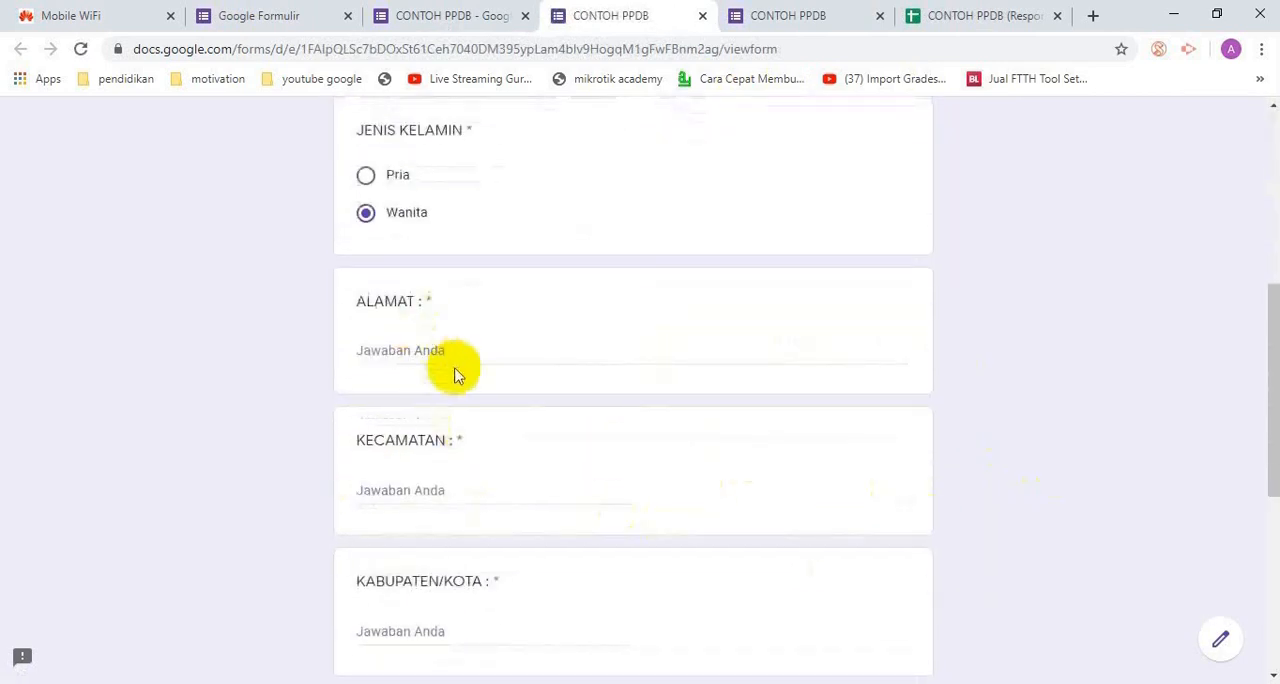
left_click(490, 350)
type("Nambaan")
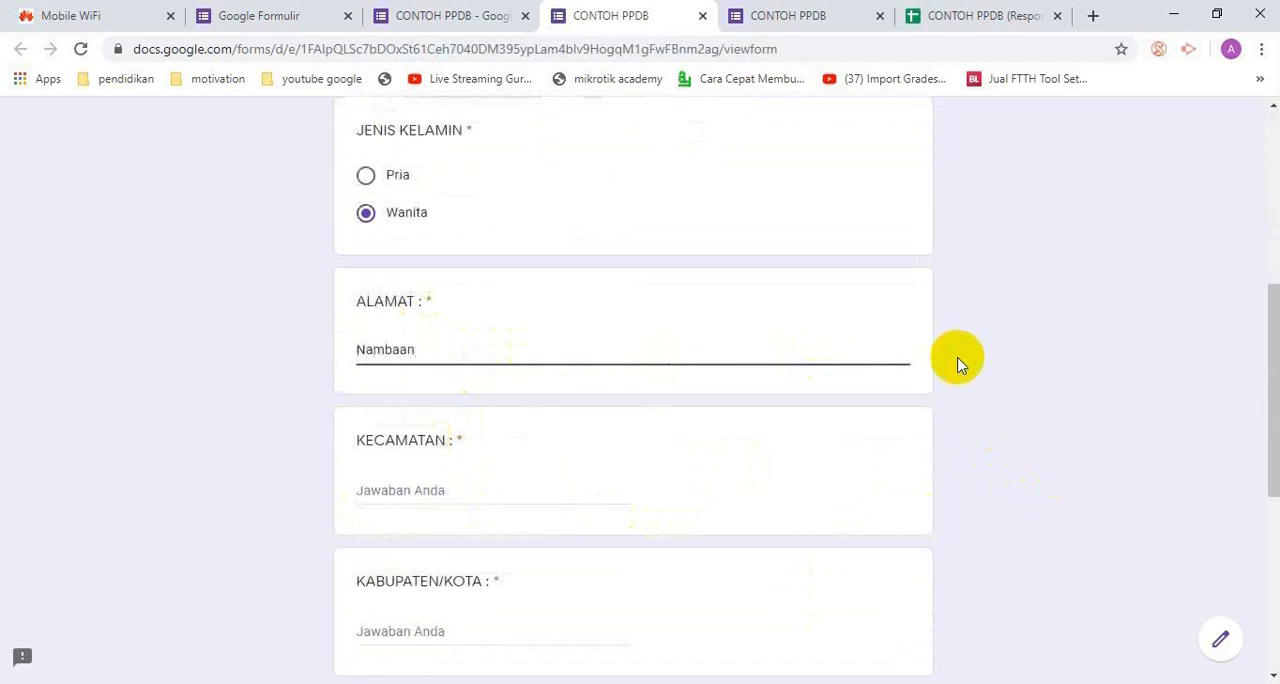
left_click(430, 483)
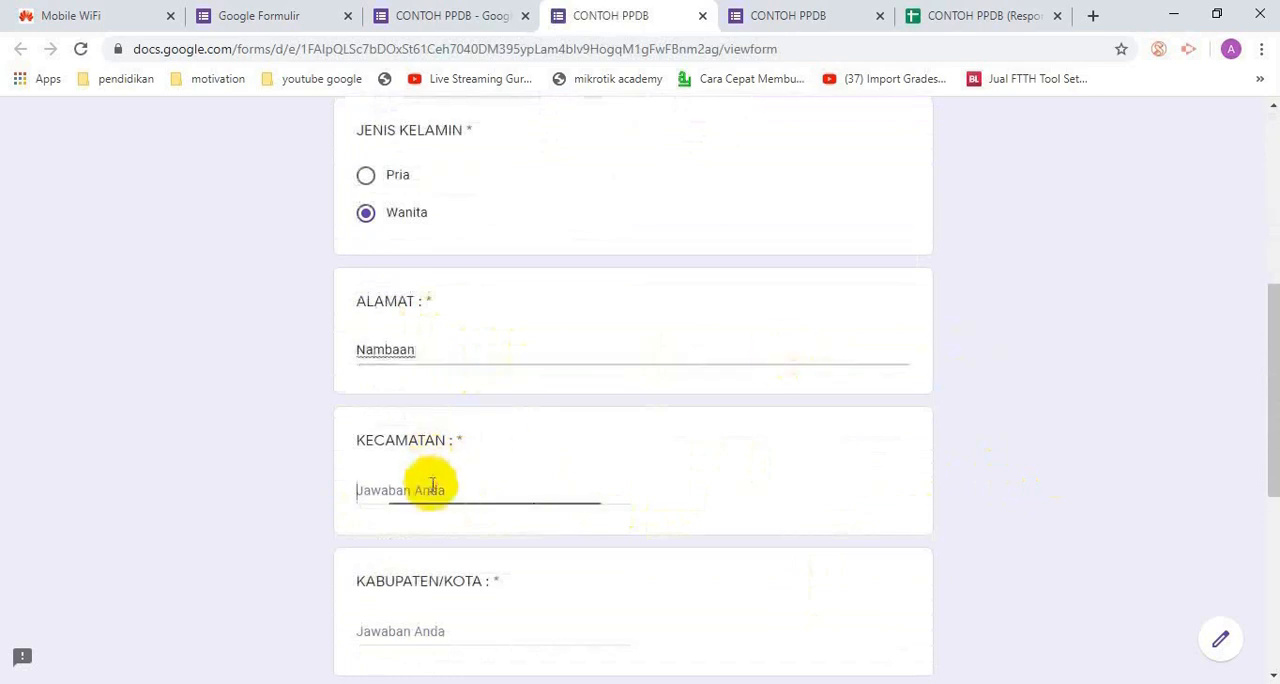
type("G")
key("BackSpace")
type("Ngasem")
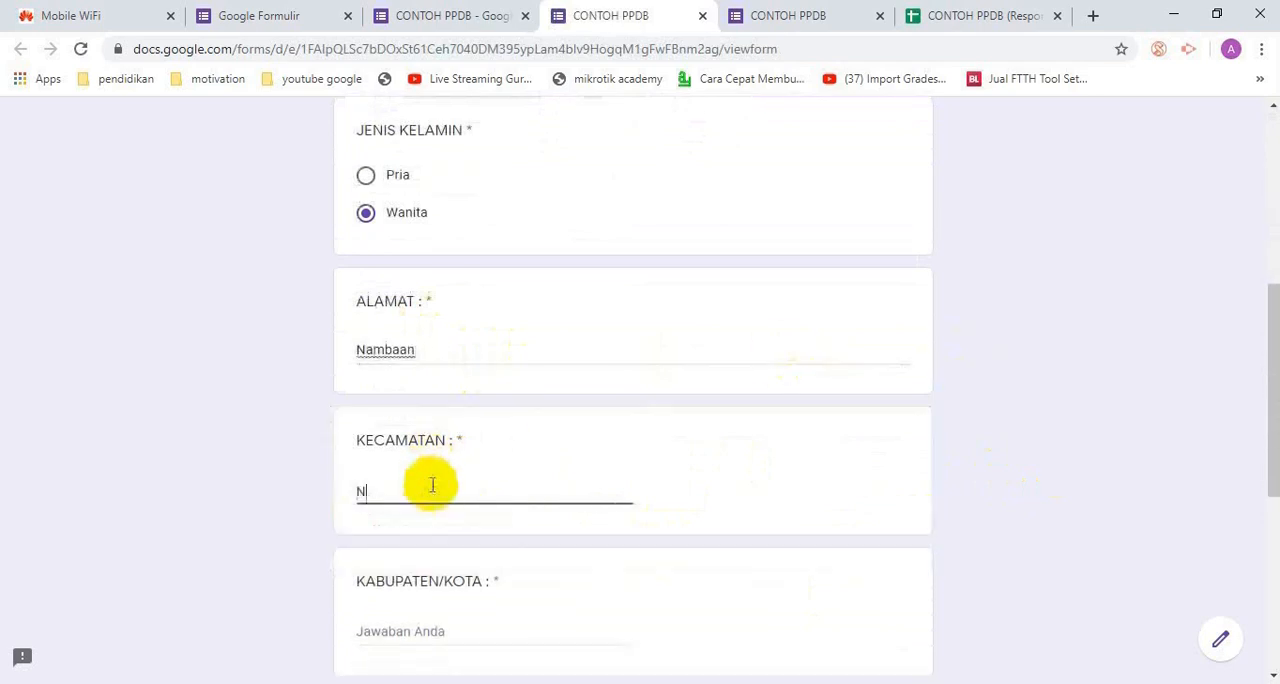
Fill in the second applicant's regency and province under KABUPATEN/KOTA and PROPINSI
left_click(418, 624)
type("Kediri")
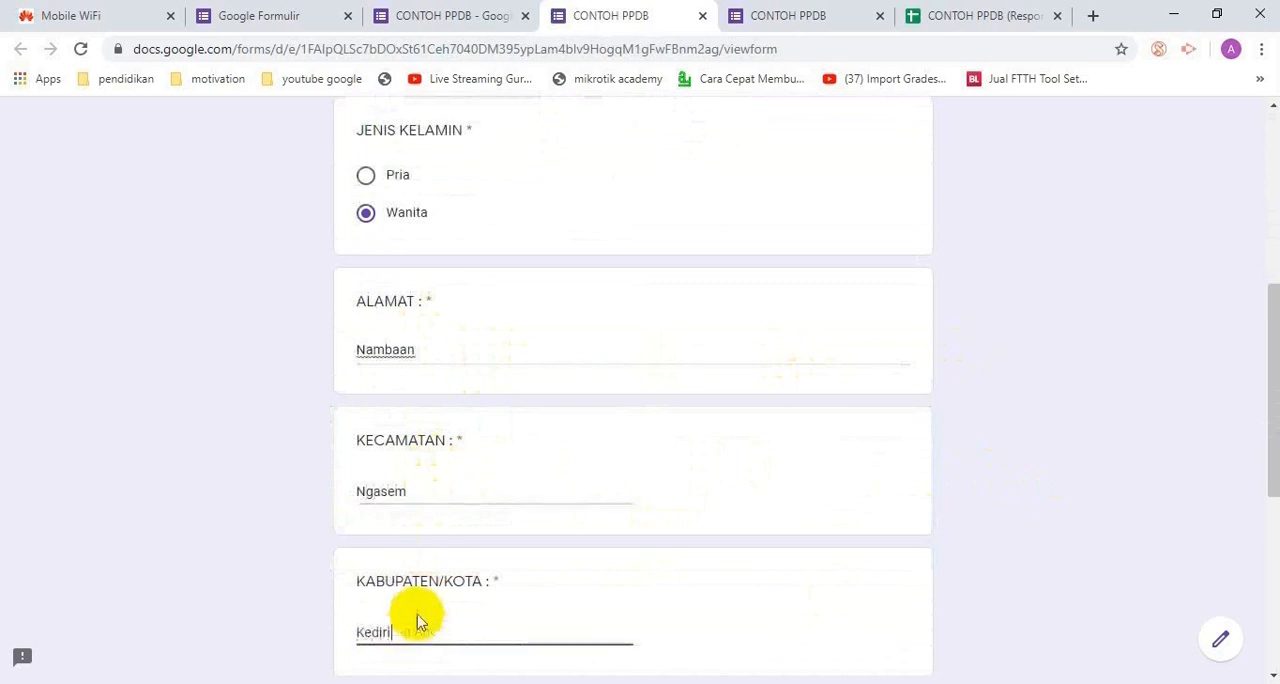
scroll(440, 590, "down", 2)
left_click(387, 578)
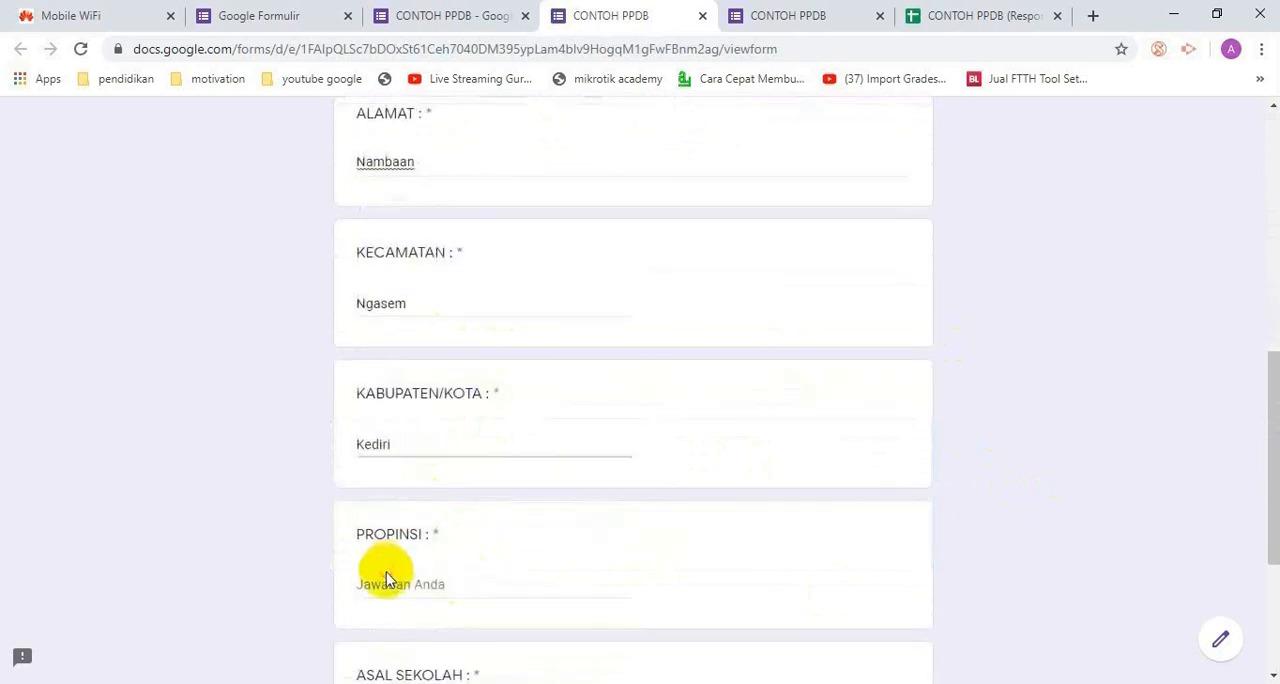
left_click(389, 580)
type("J")
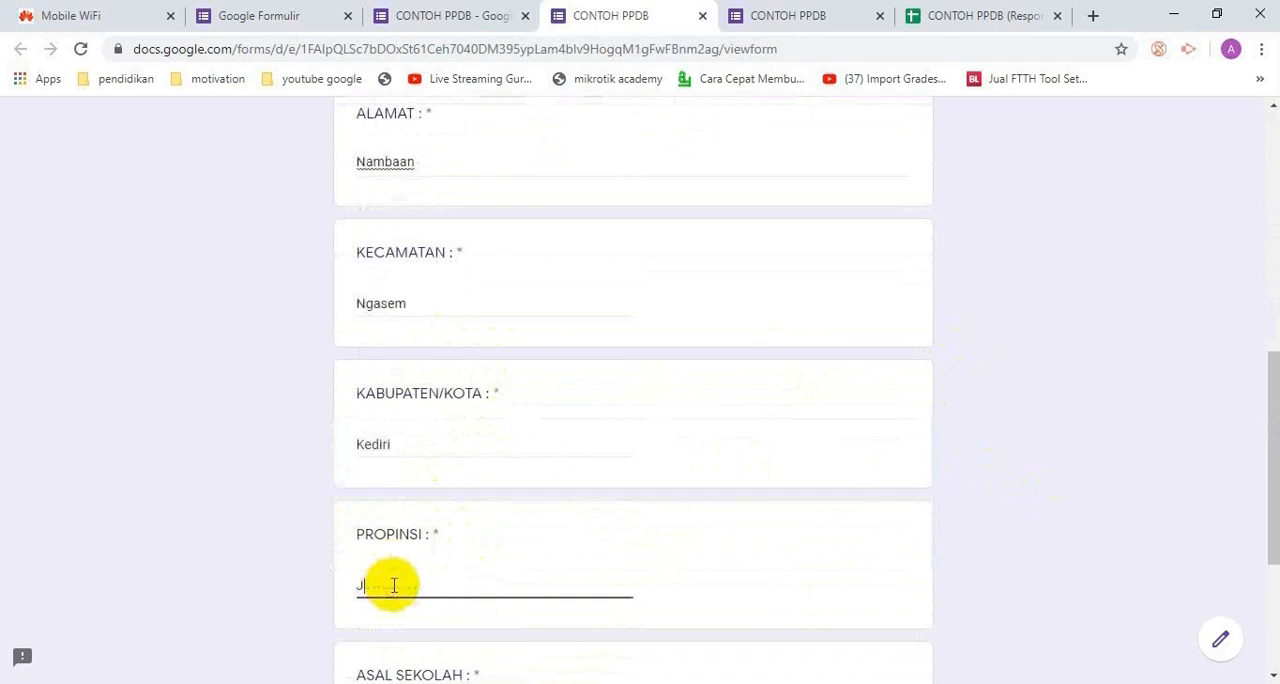
type("awa Timur")
scroll(534, 537, "down", 2)
Enter "SMPN 1 Ngasem" under ASAL SEKOLAH for the second applicant and continue to the DATA AYAH section
left_click(413, 535)
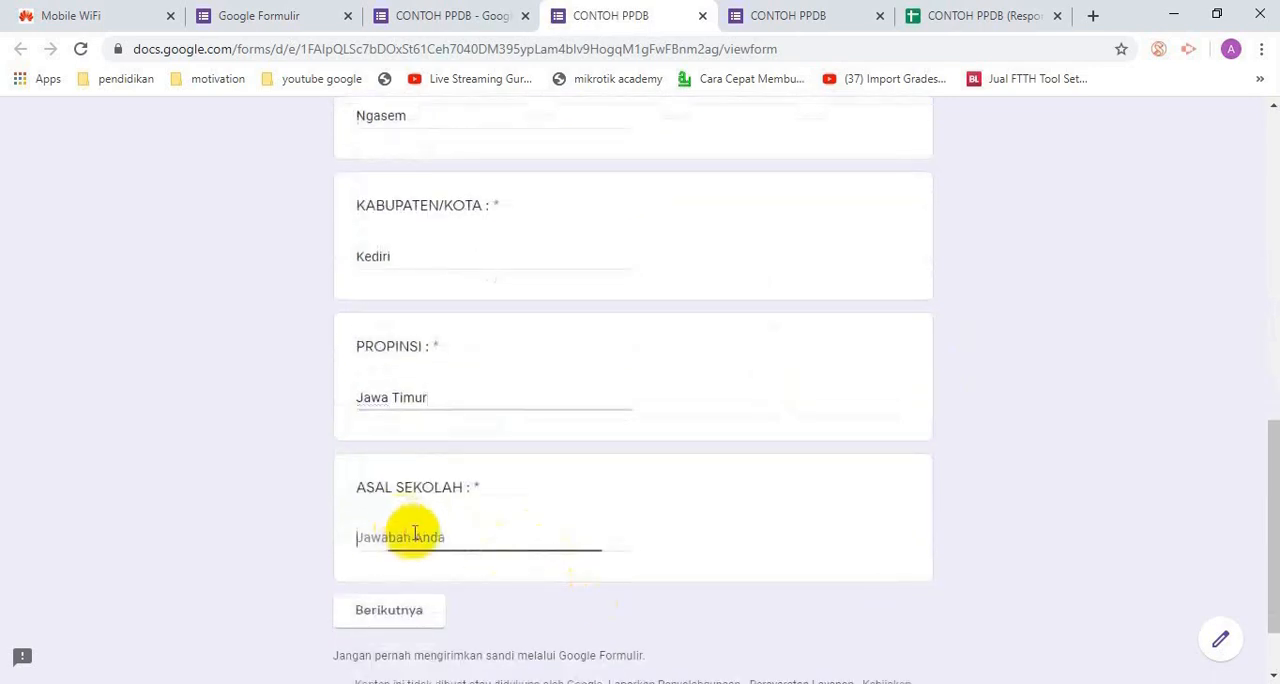
type("SMPN 1 Ngas")
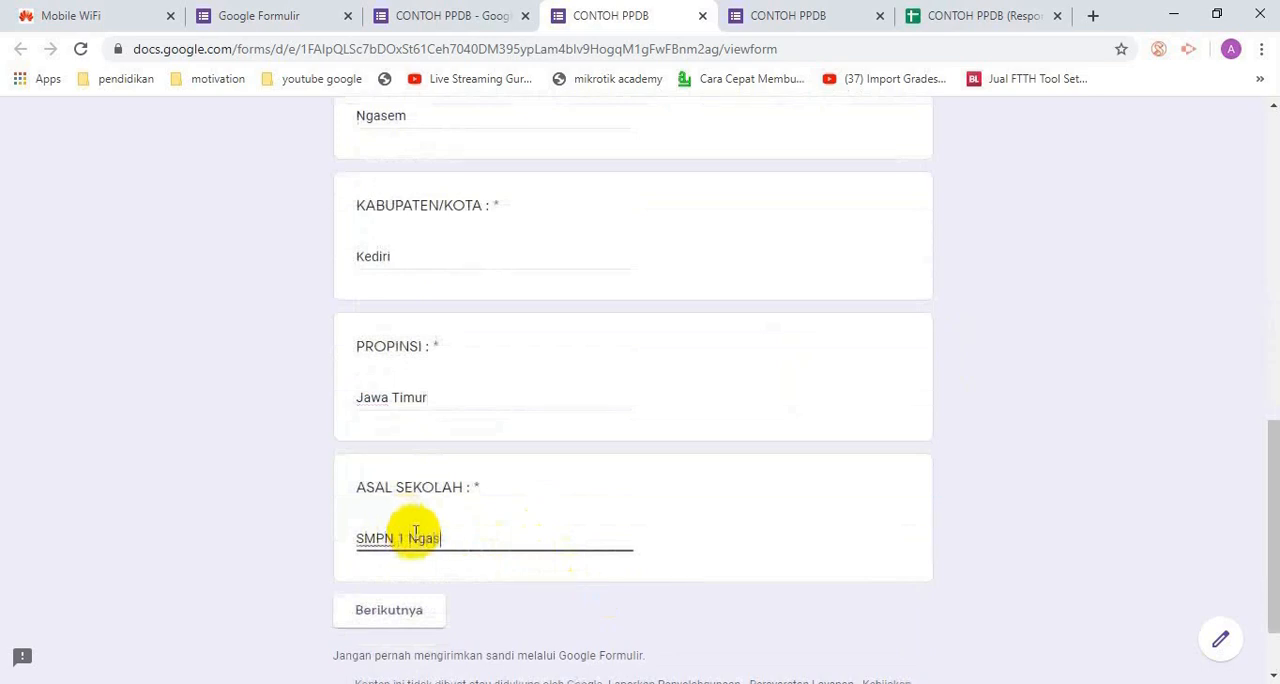
type("em")
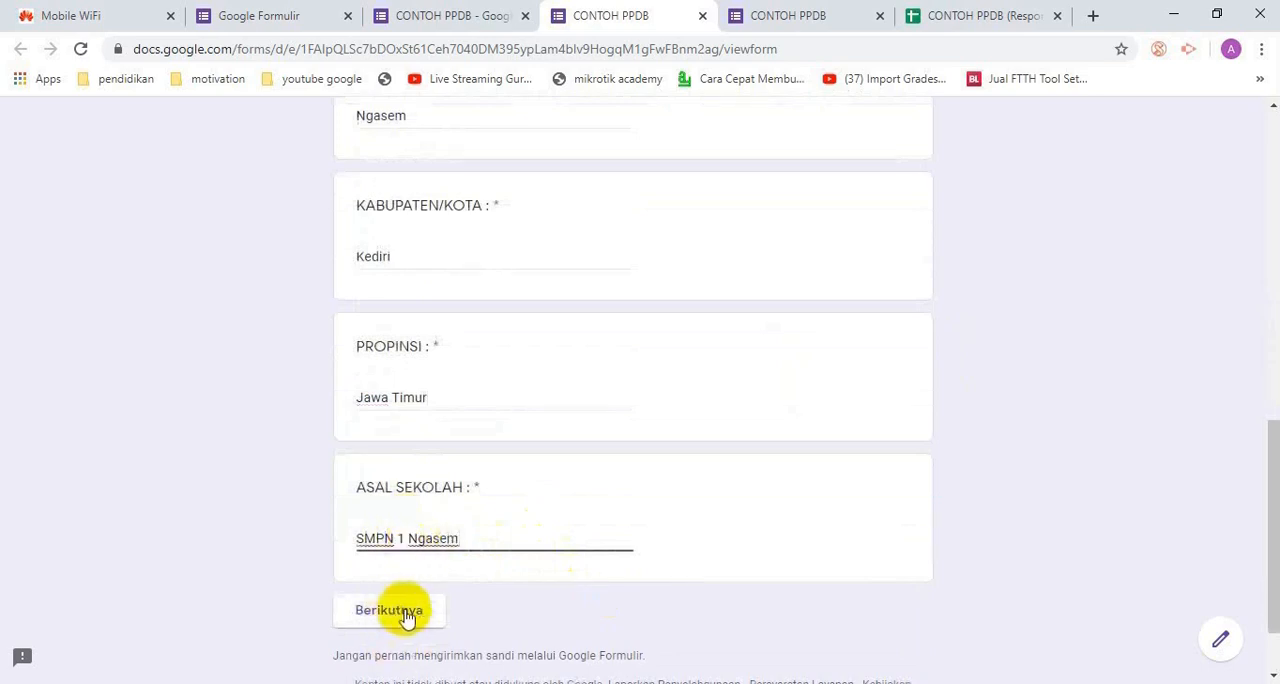
left_click(406, 612)
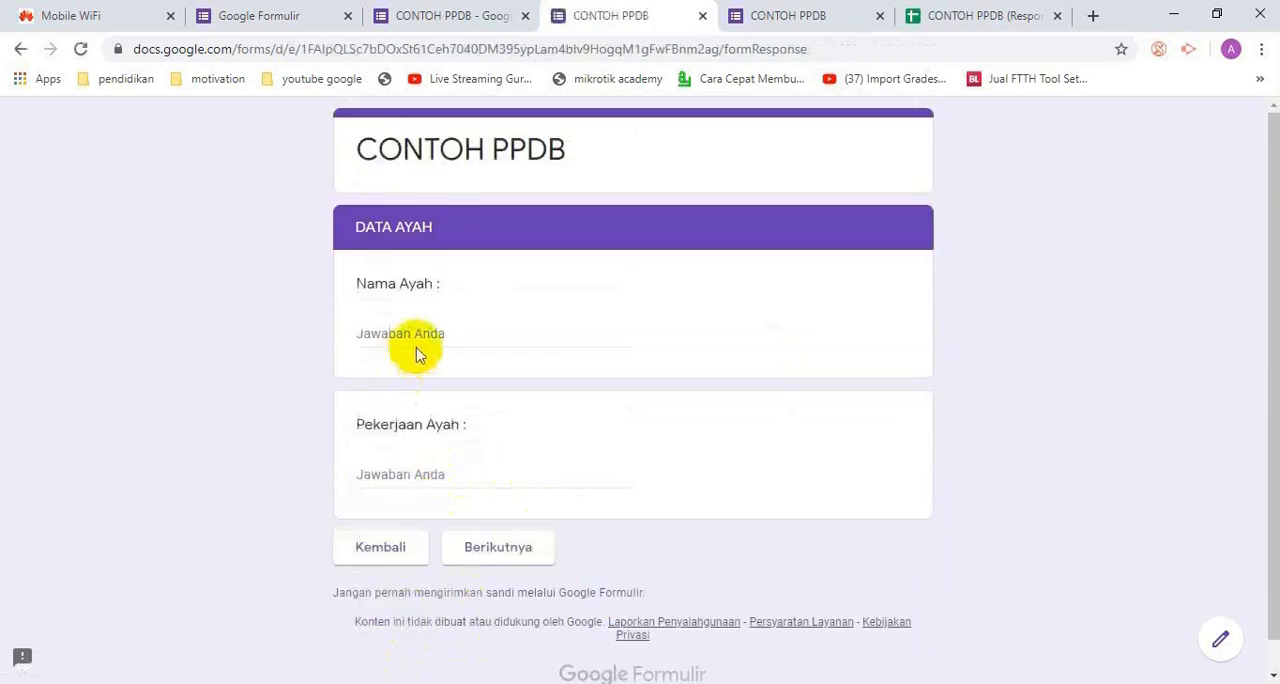
Fill in the father's name, enter "Direktur" under Pekerjaan Ayah, and continue to the DATA IBU section
left_click(459, 333)
type("Jon")
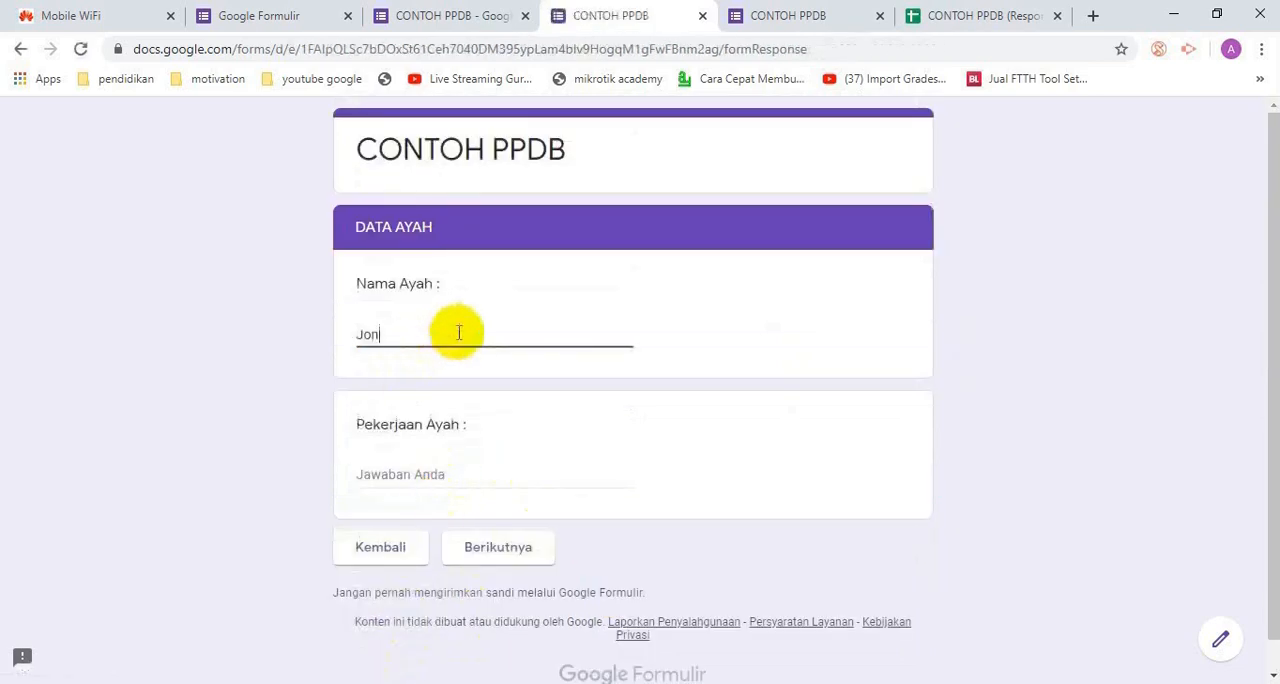
type("i")
left_click(425, 468)
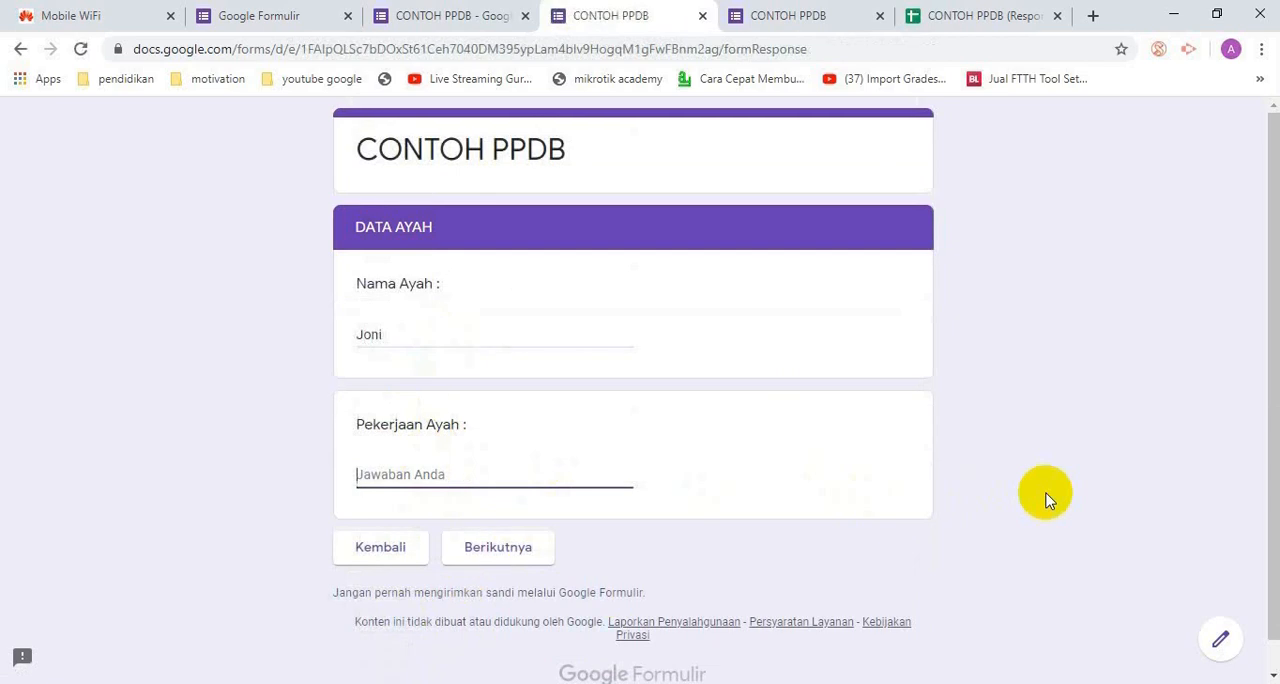
type("D")
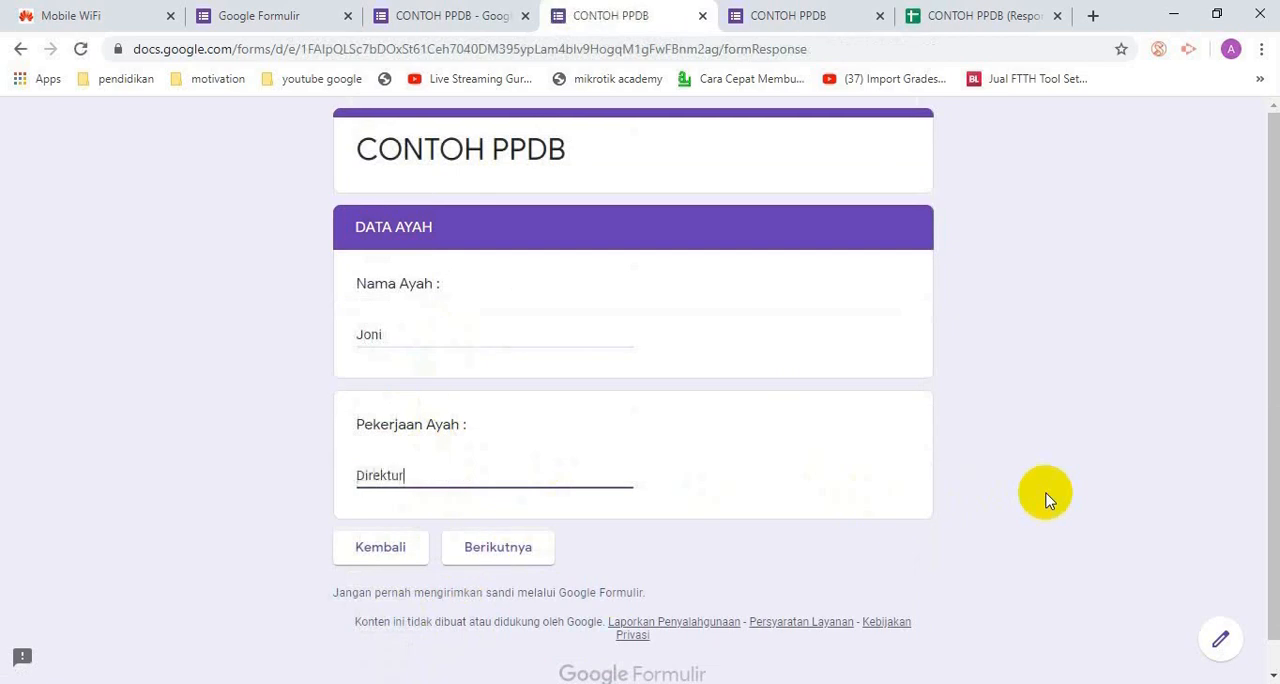
type("irektur")
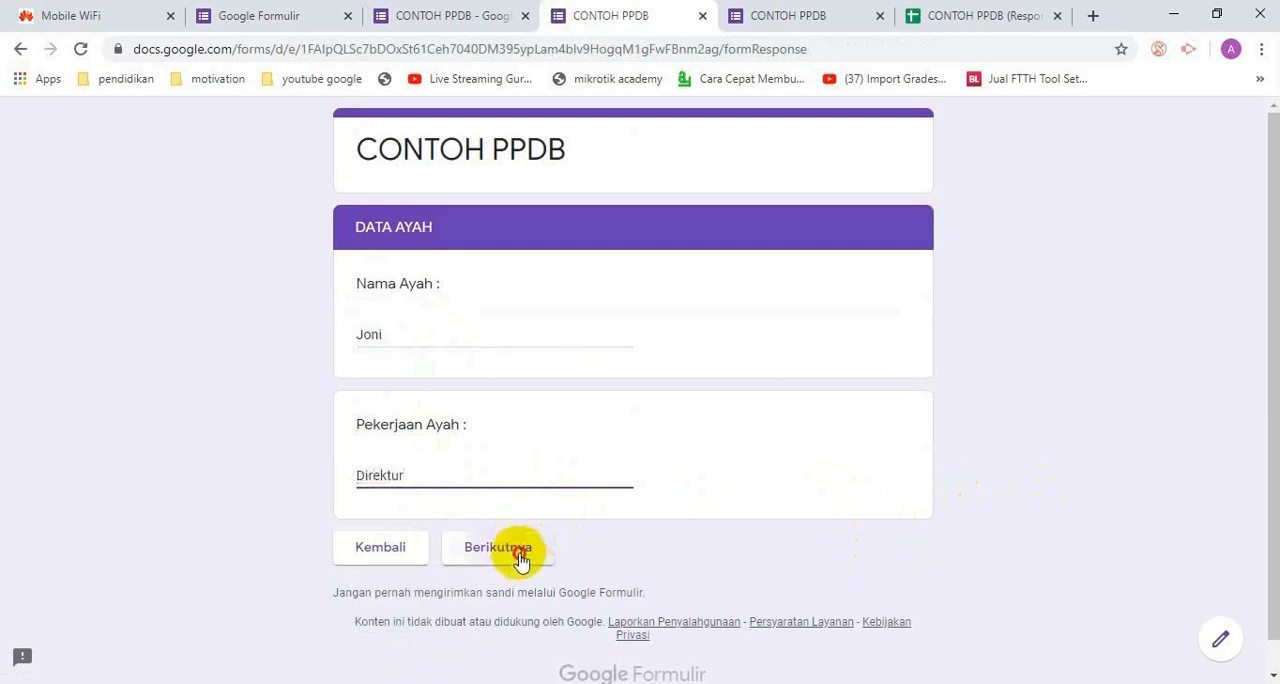
left_click(514, 548)
Fill in the mother's name and enter "Pegawai Bank" under Pekerjaan Ibu
left_click(484, 323)
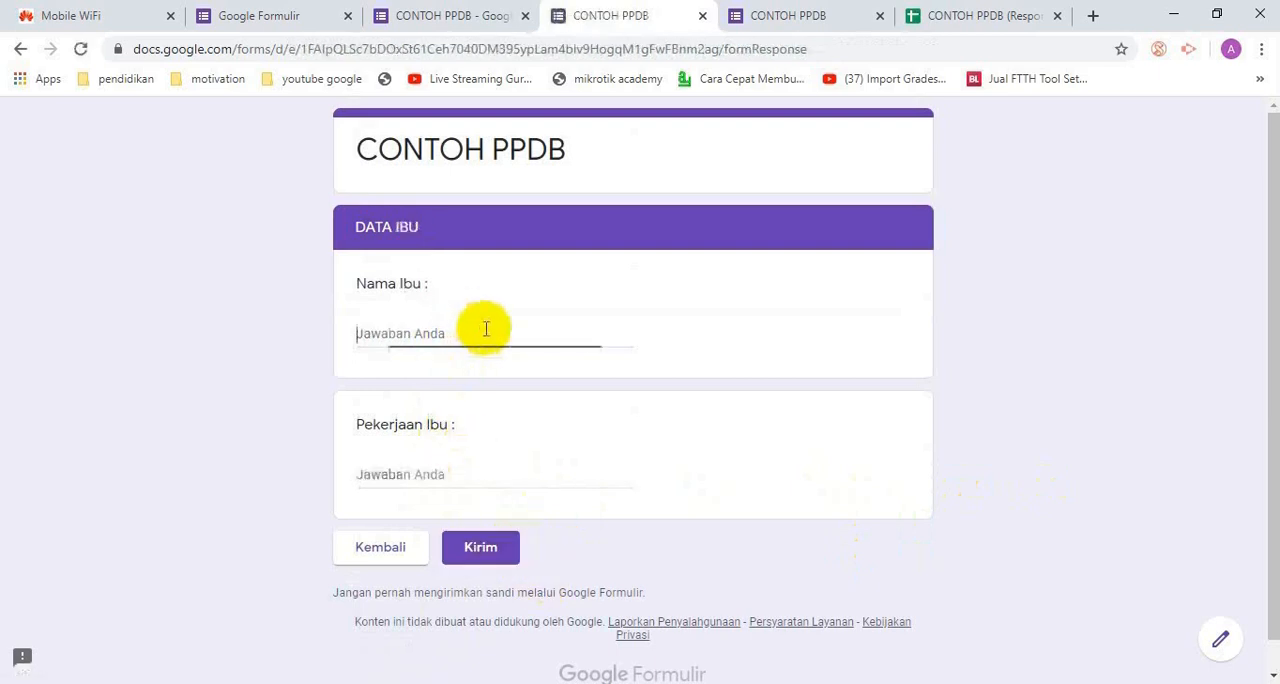
type("Endah")
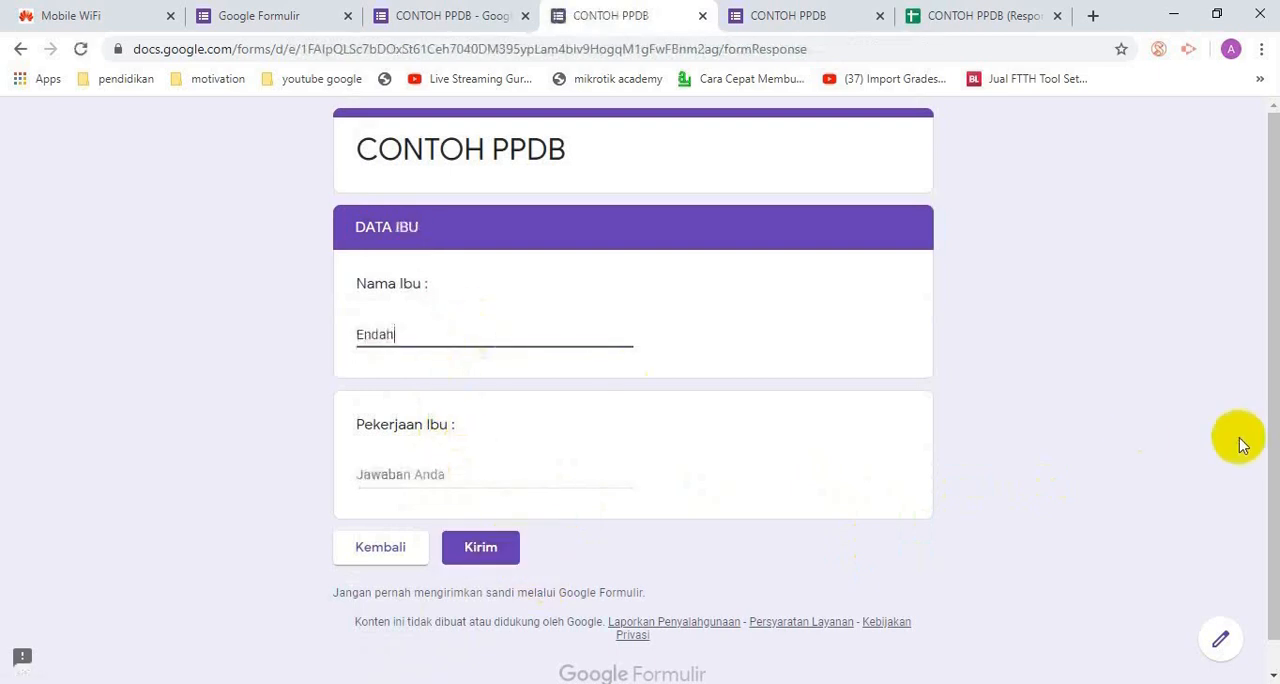
left_click(524, 468)
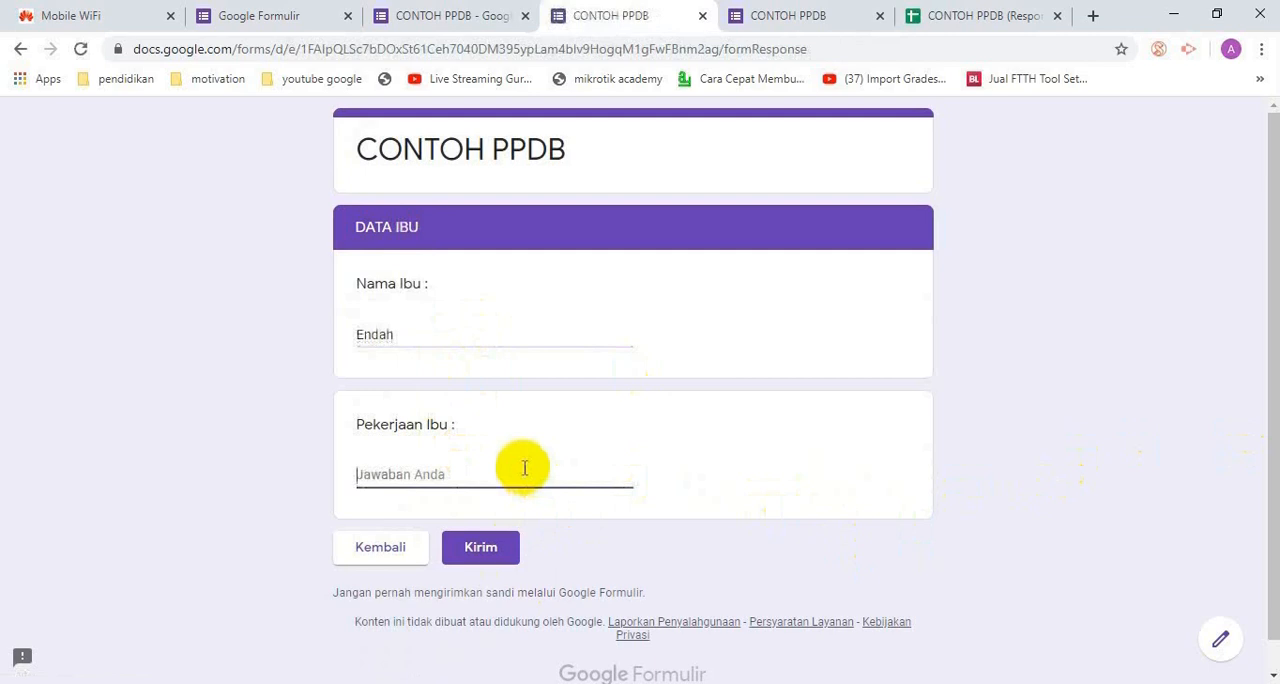
type("Pegawai Bank")
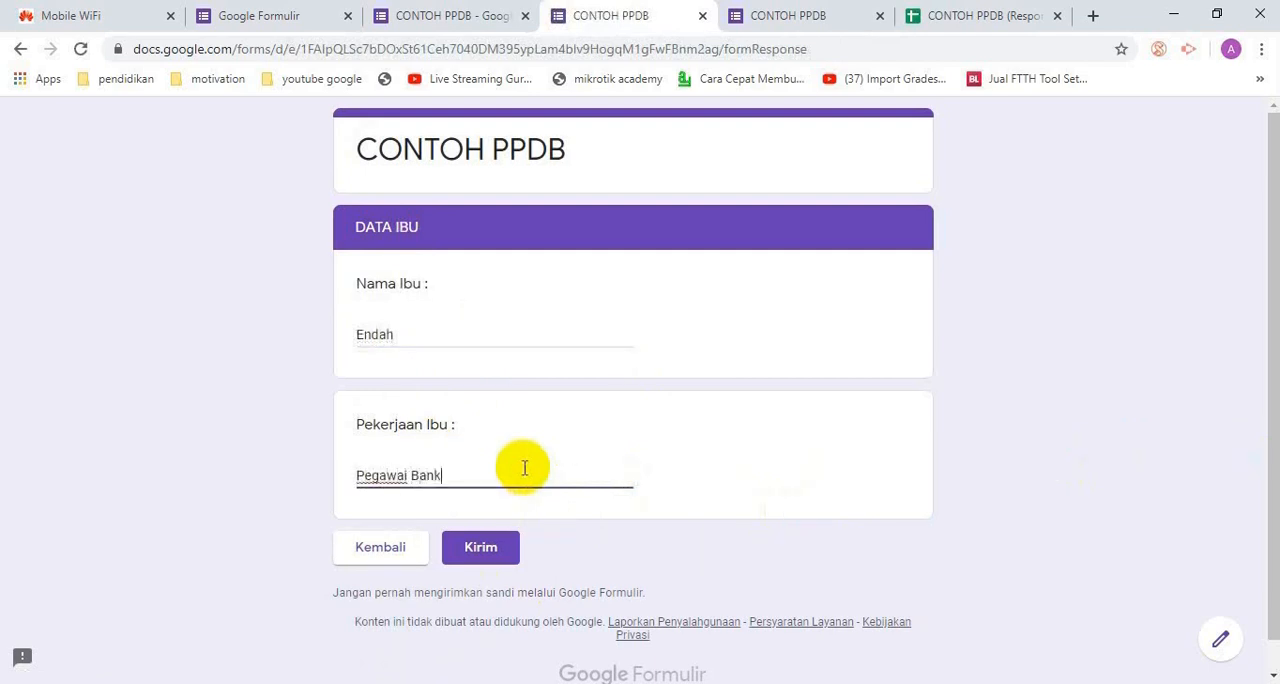
Submit the second registration and check its entry in the CONTOH PPDB (Respons) spreadsheet
left_click(507, 563)
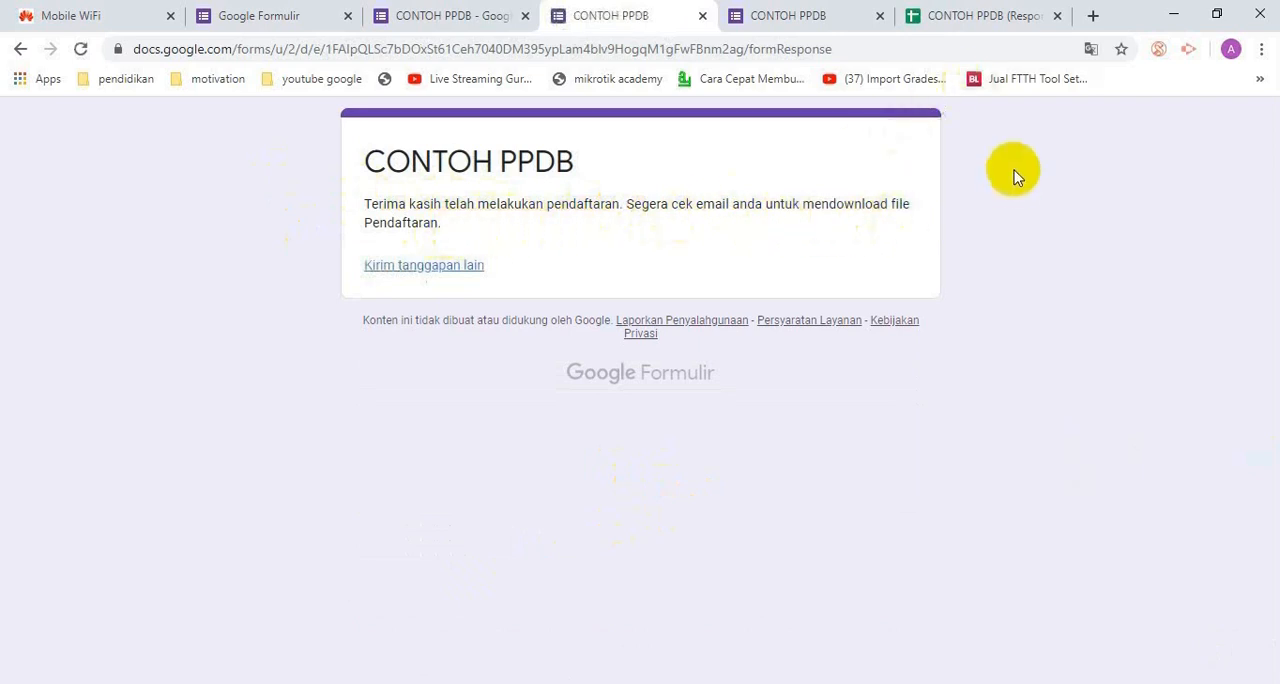
left_click(971, 17)
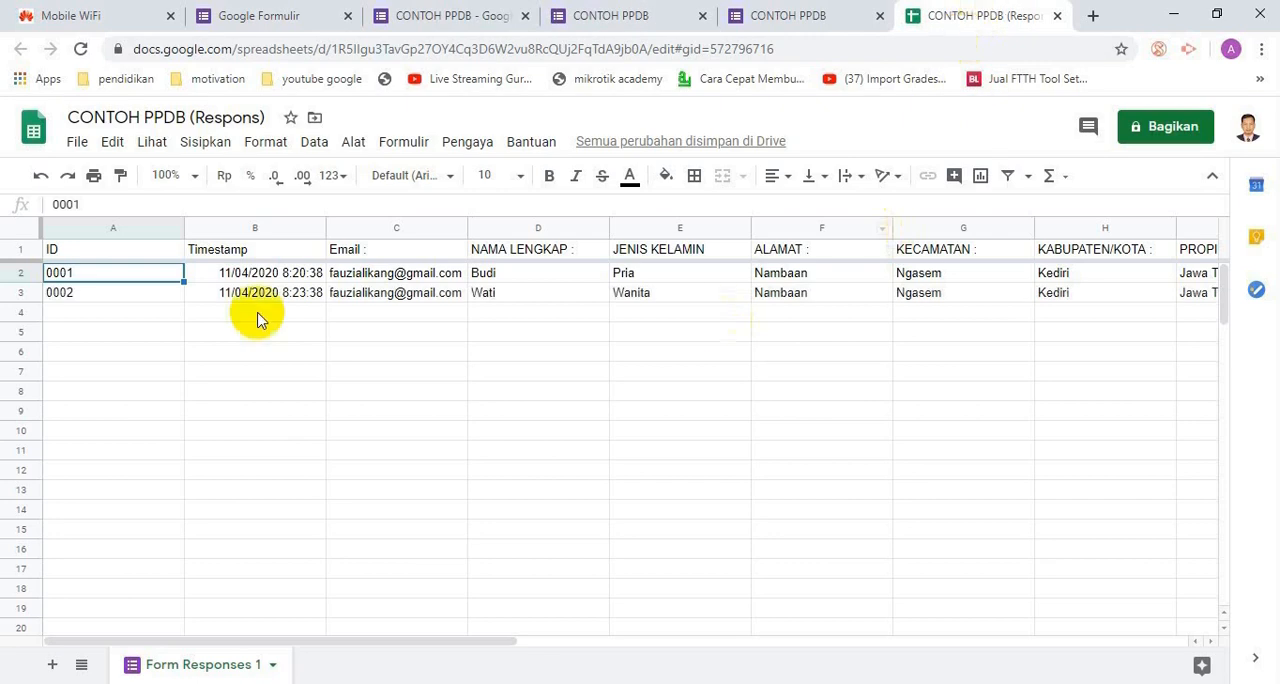